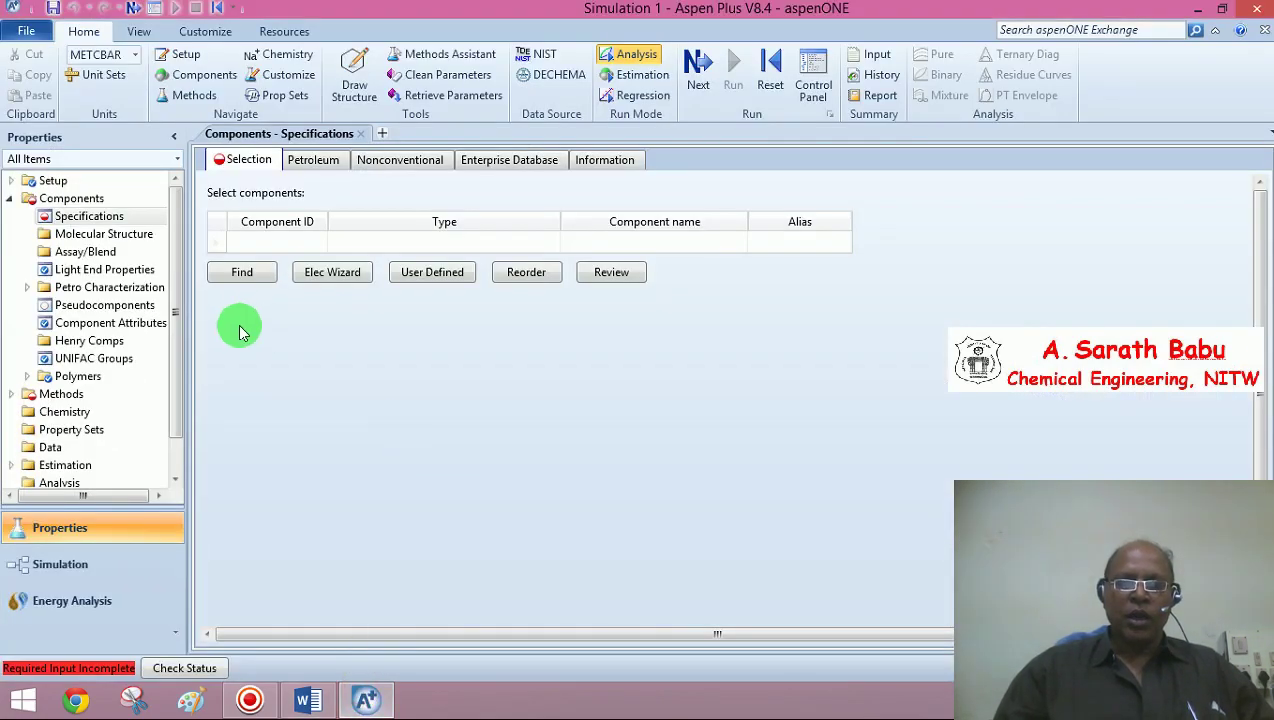
Add METHANOL and WATER to the component list.
{"action": "left_click", "coordinate": [242, 243]}
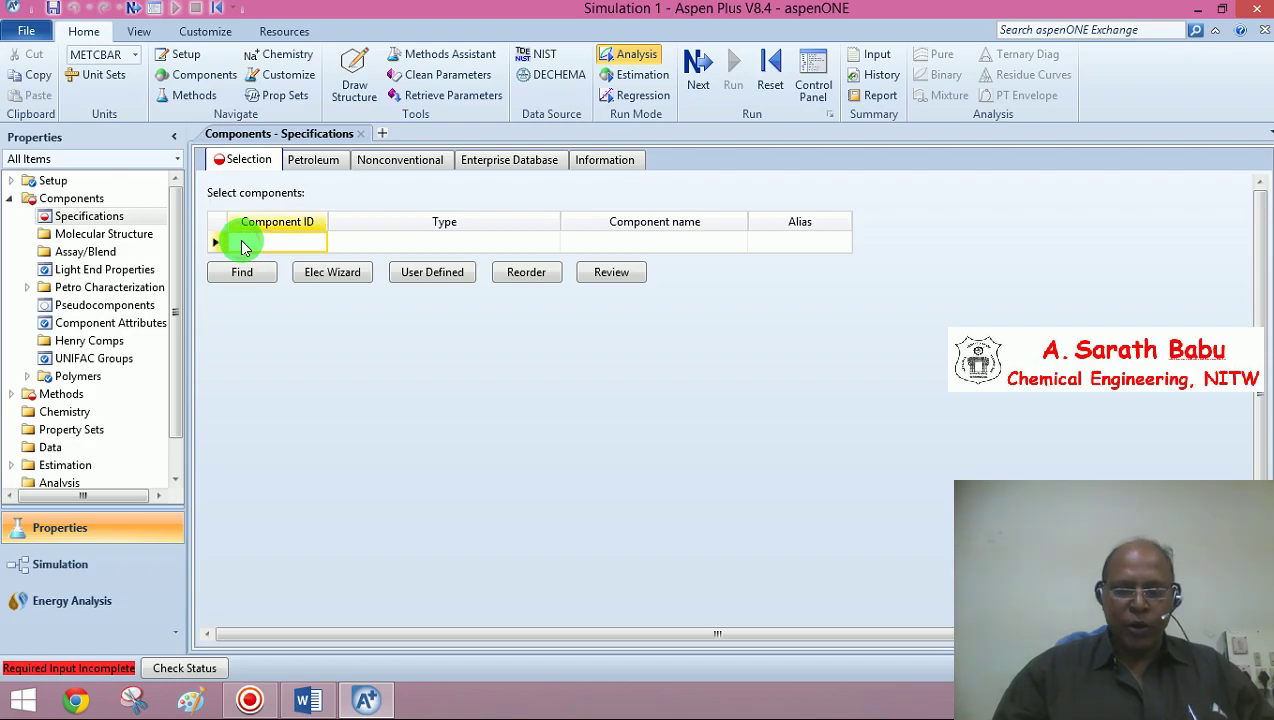
{"action": "type", "text": "METHANOL"}
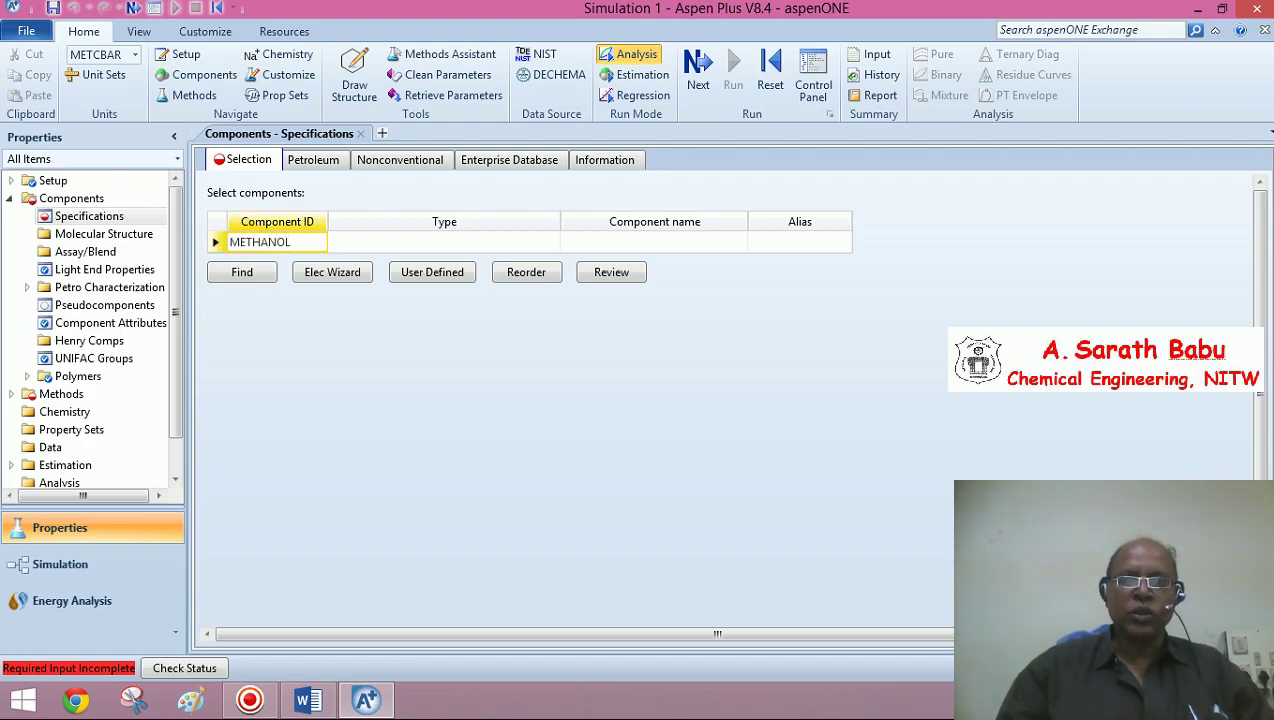
{"action": "key", "text": "Return"}
{"action": "left_click", "coordinate": [238, 265]}
{"action": "type", "text": "WATER"}
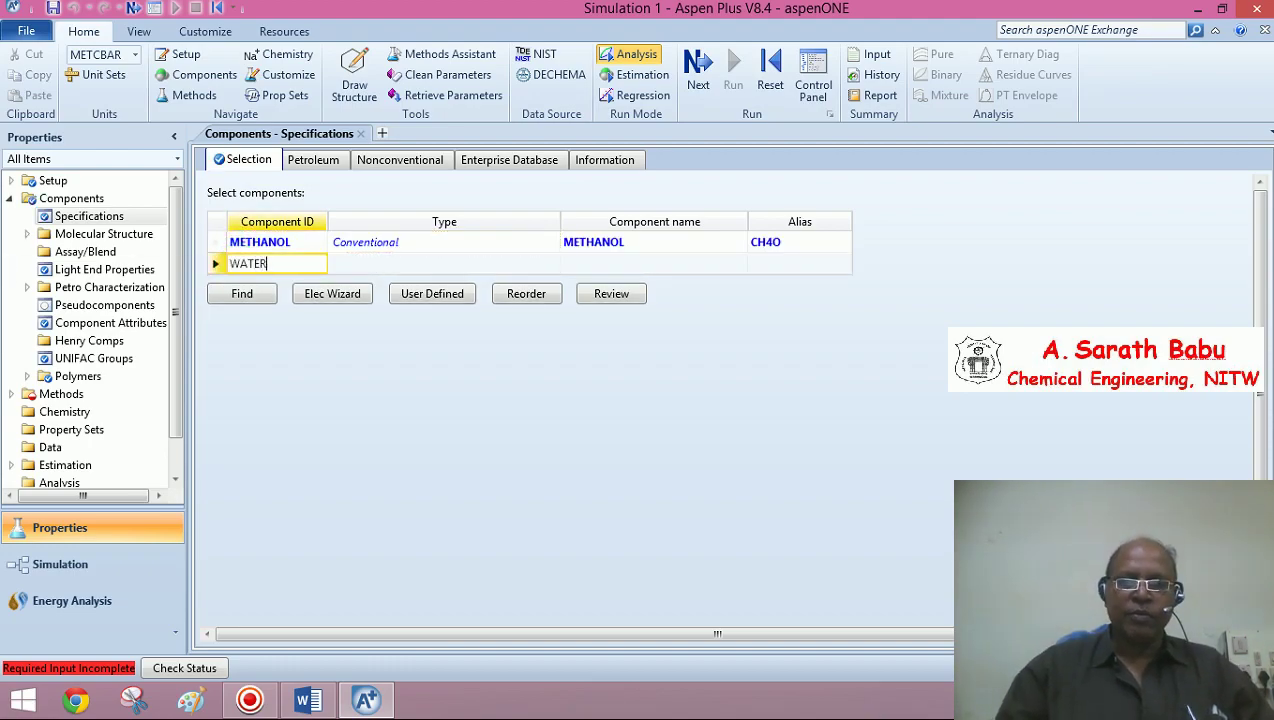
{"action": "key", "text": "Return"}
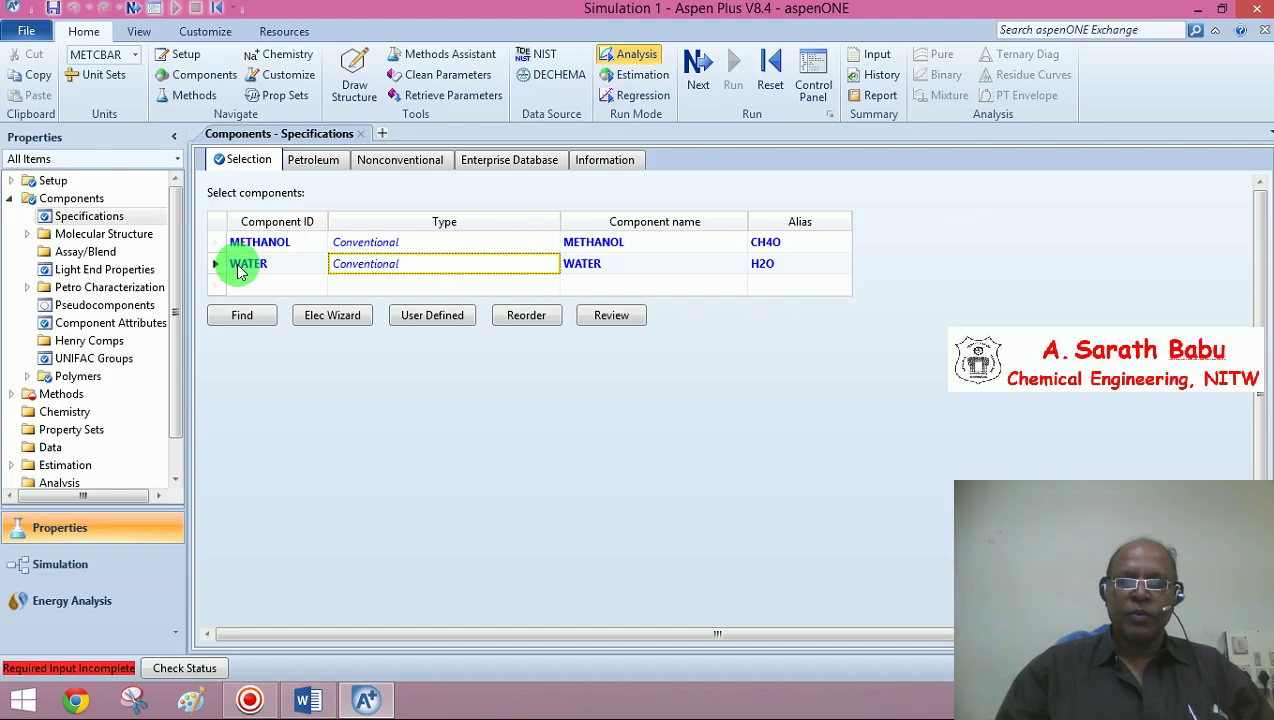
Set the property method to CHAO-SEA and go to the simulation environment.
{"action": "left_click", "coordinate": [697, 70]}
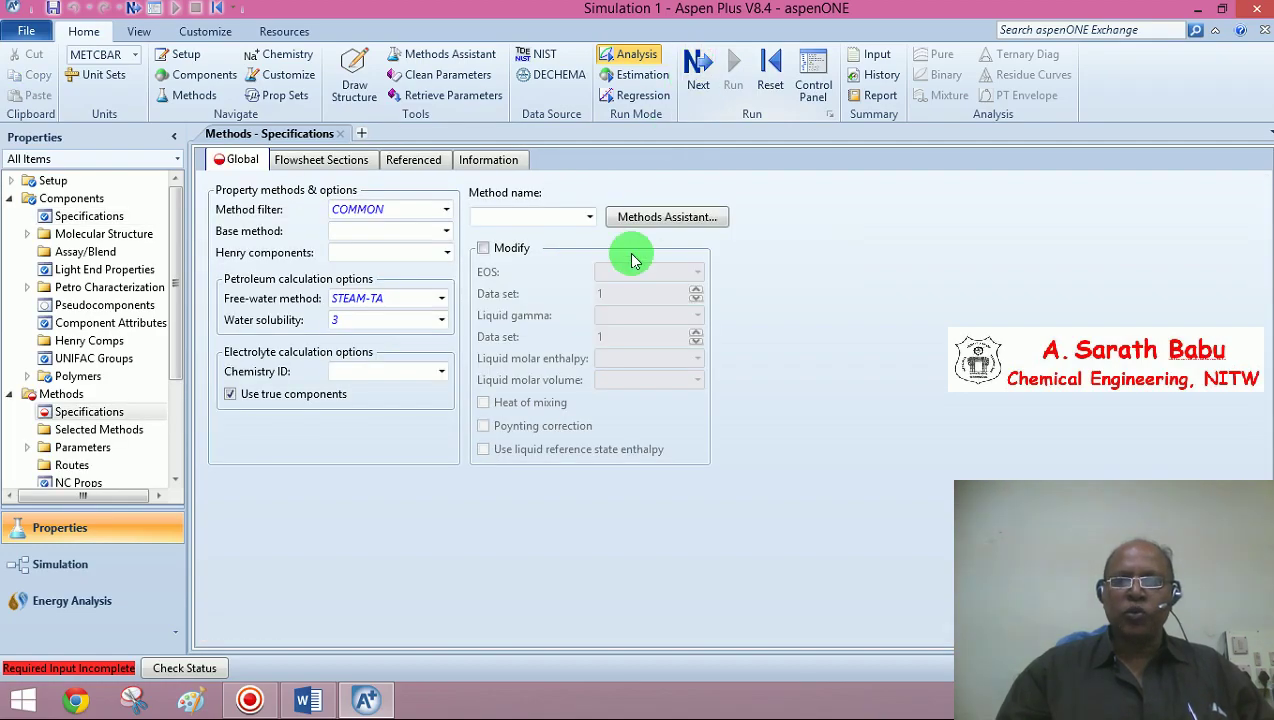
{"action": "left_click", "coordinate": [591, 218]}
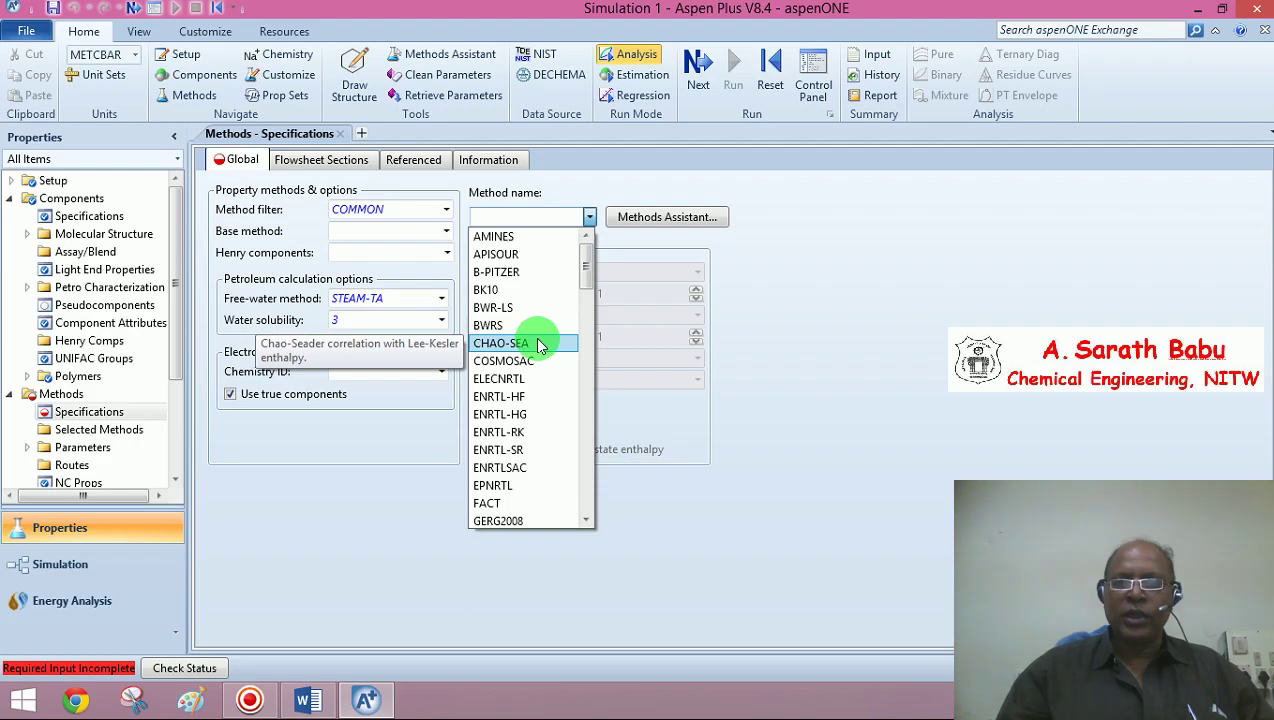
{"action": "left_click", "coordinate": [538, 344]}
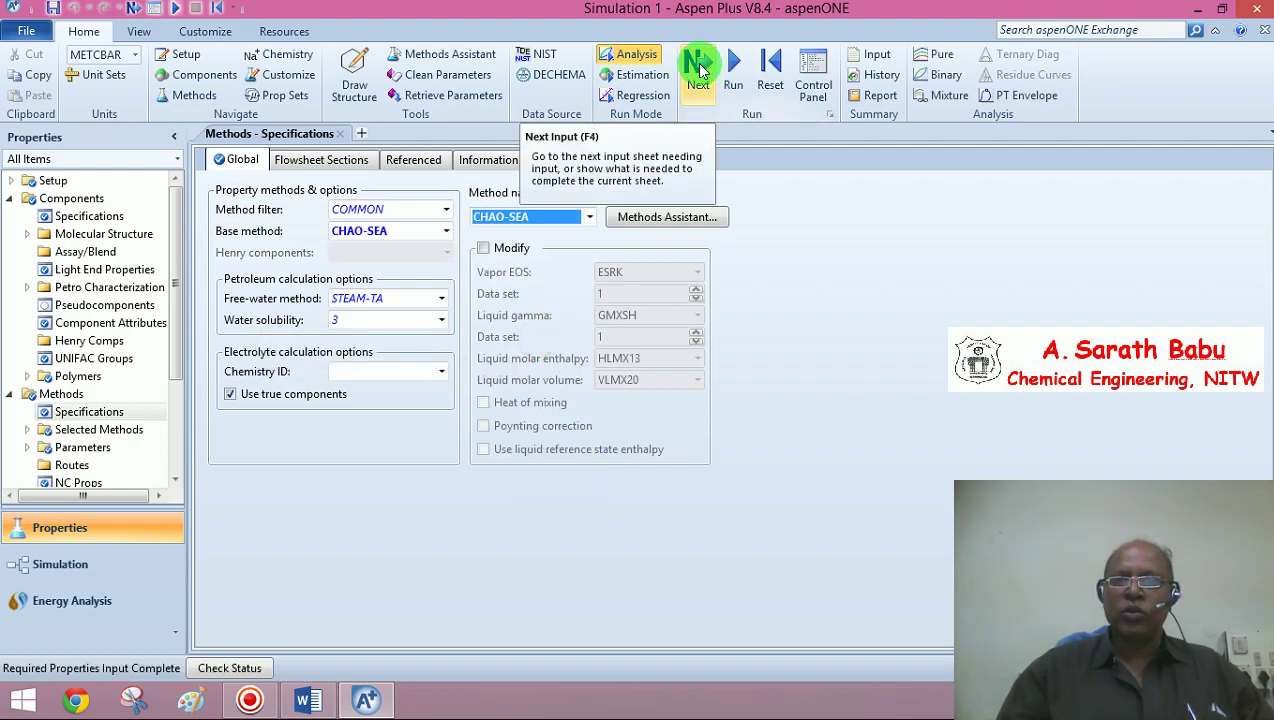
{"action": "left_click", "coordinate": [698, 68]}
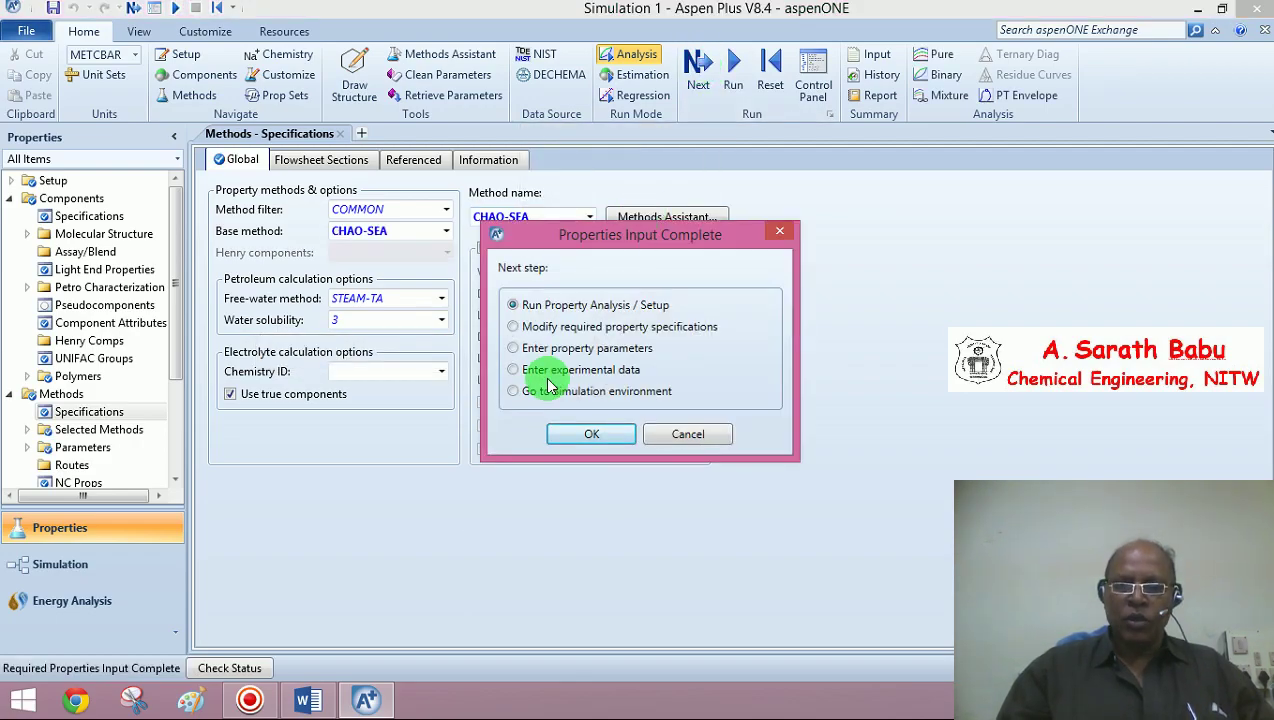
{"action": "left_click", "coordinate": [588, 433]}
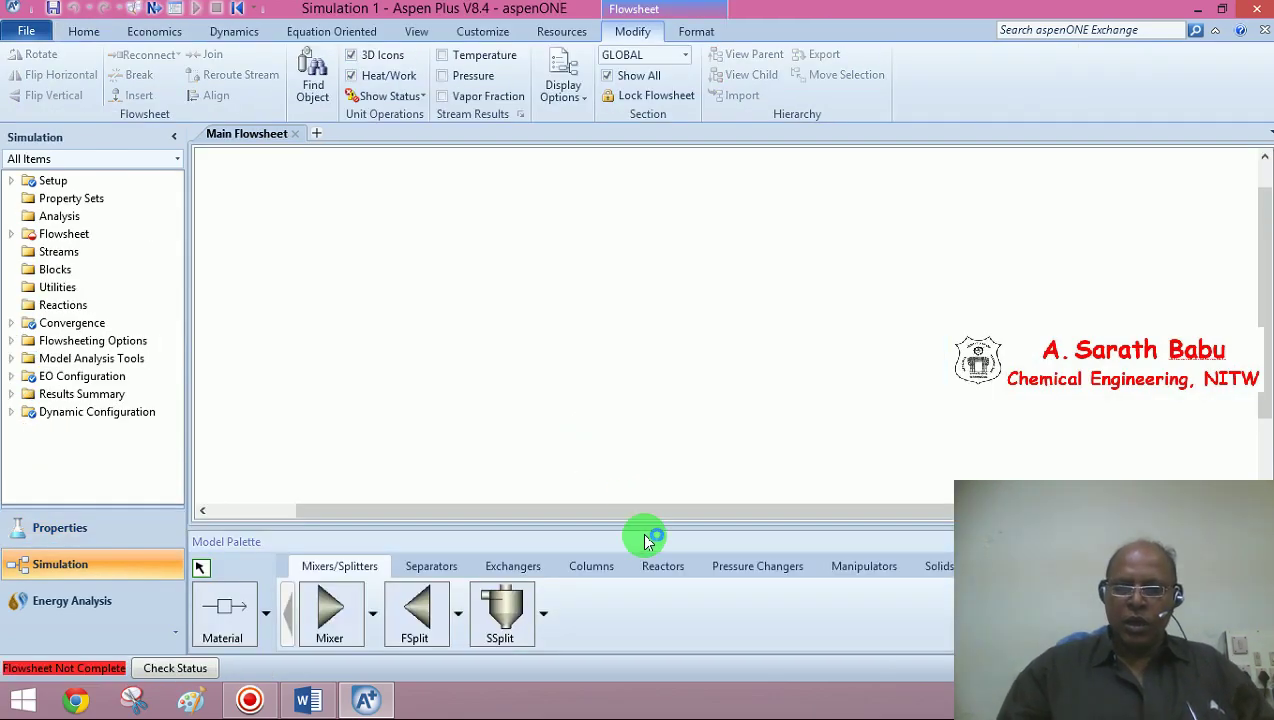
Place a DSTWU column in the middle of the flowsheet and enlarge its icon slightly.
{"action": "left_click", "coordinate": [594, 567]}
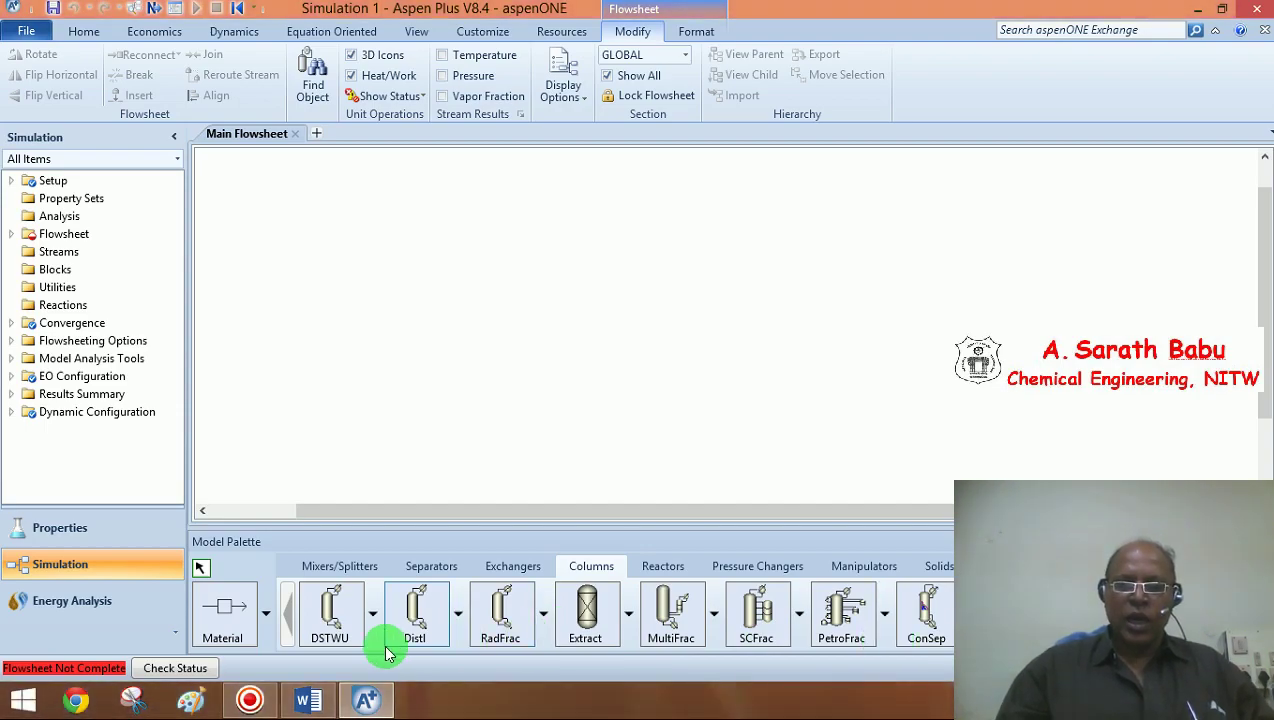
{"action": "left_click", "coordinate": [331, 618]}
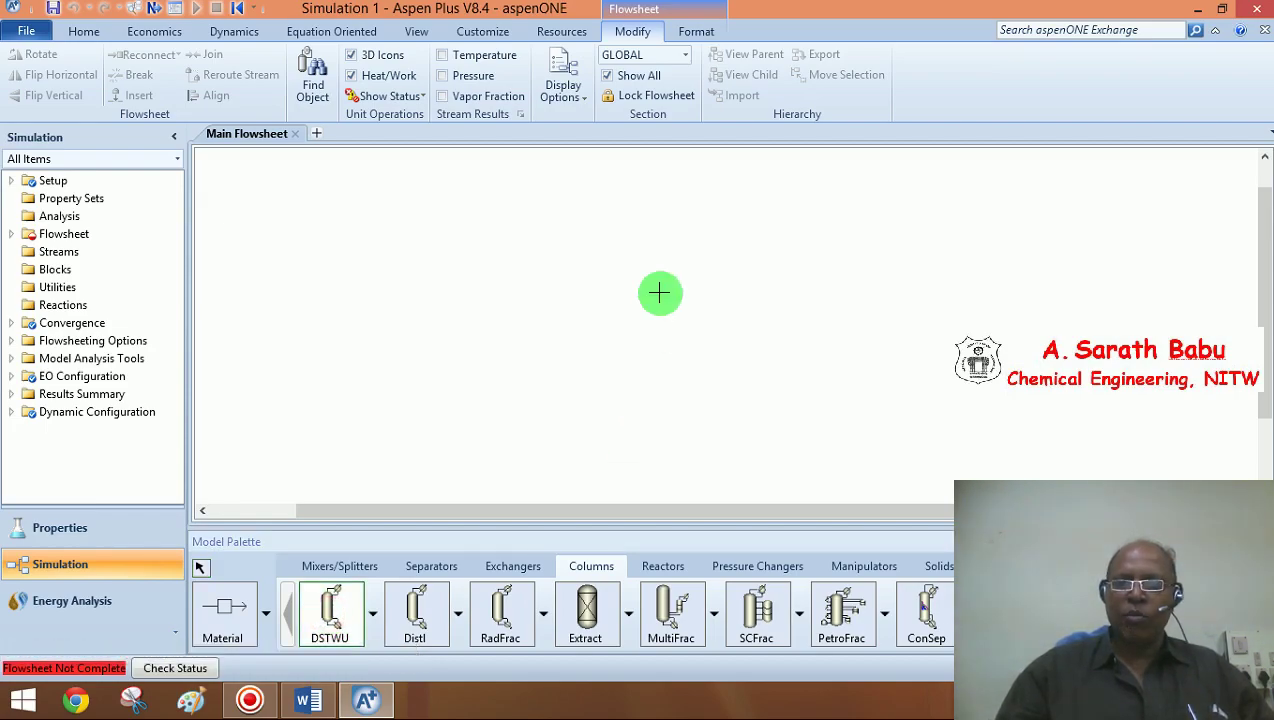
{"action": "left_click", "coordinate": [622, 291]}
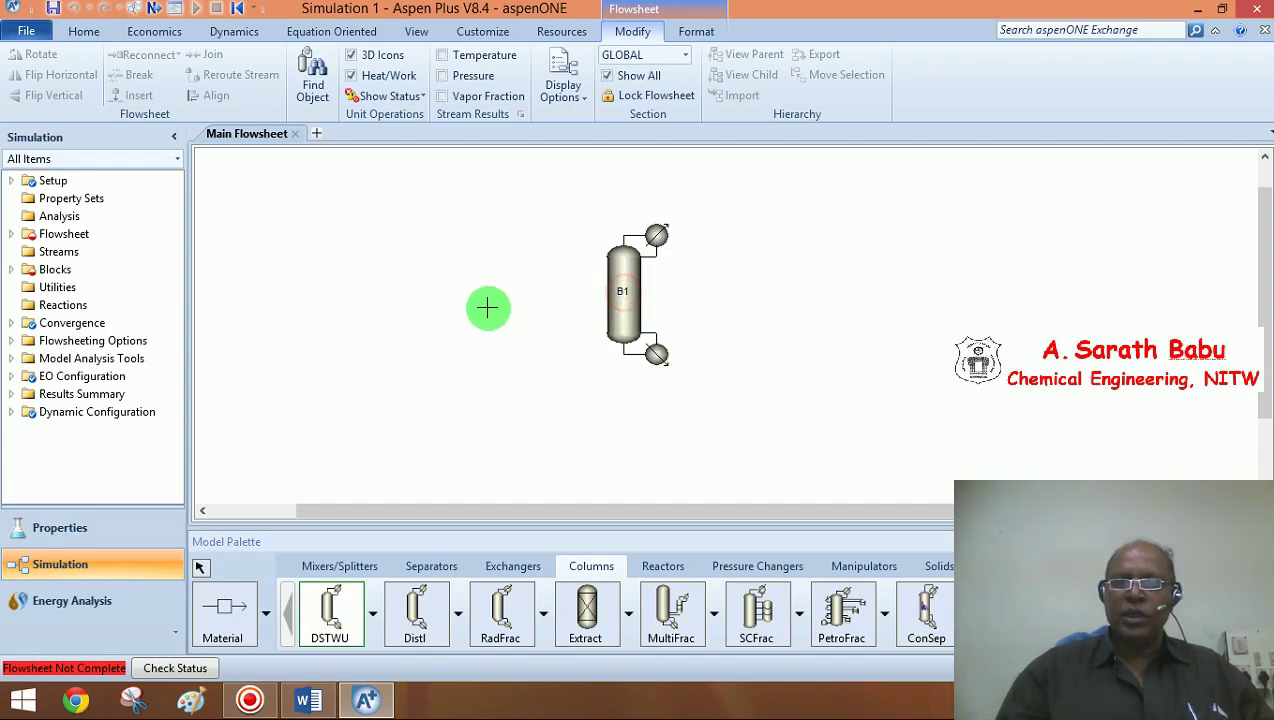
{"action": "right_click", "coordinate": [487, 308]}
{"action": "left_click", "coordinate": [621, 316]}
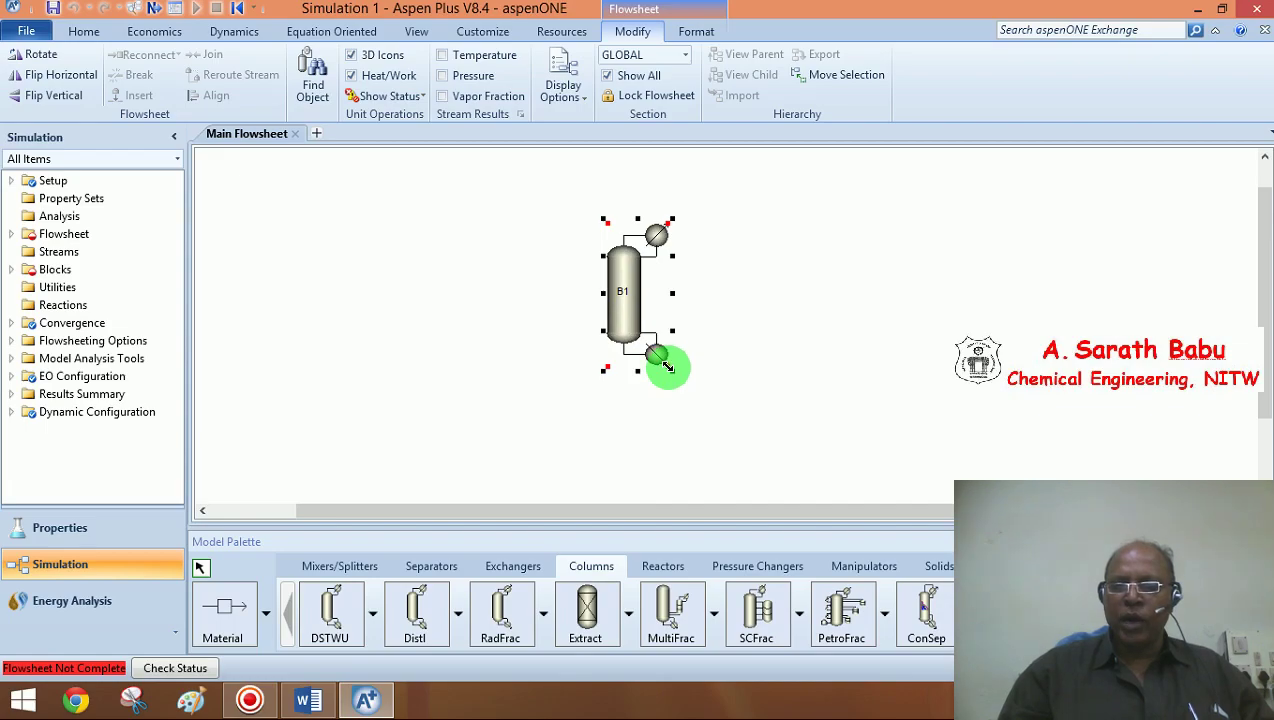
{"action": "left_click_drag", "start_coordinate": [668, 368], "coordinate": [679, 396]}
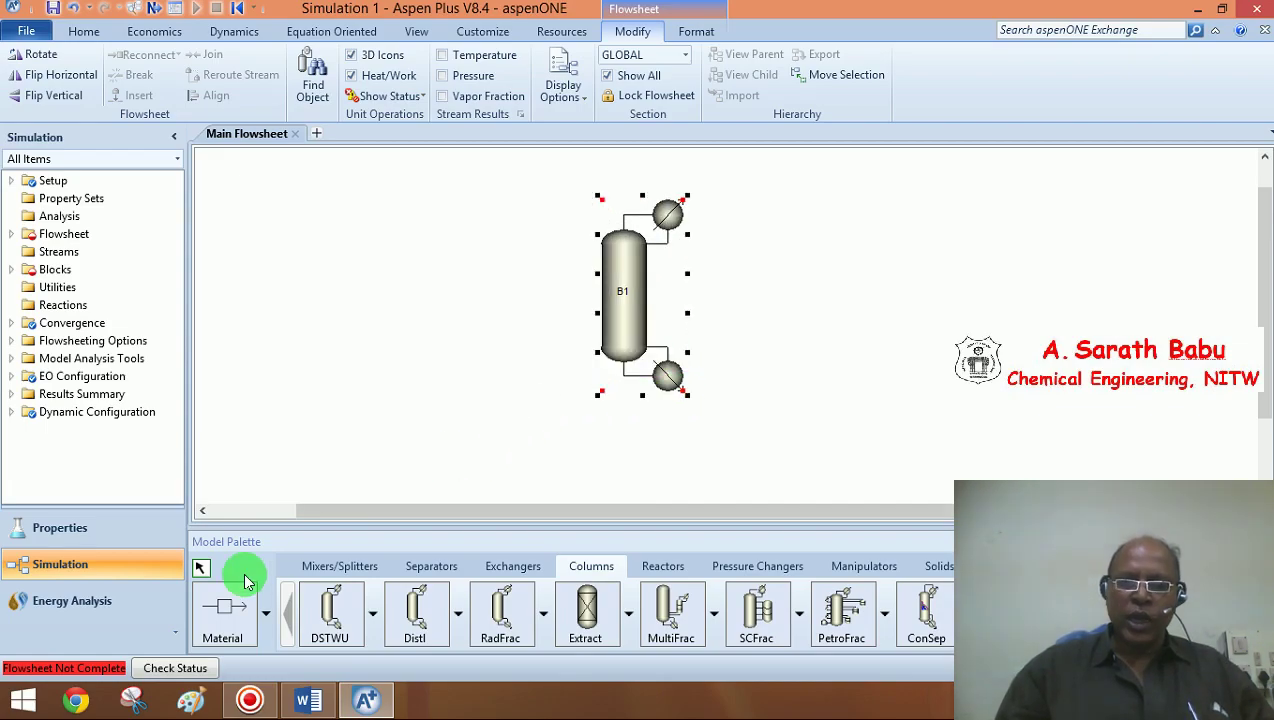
Connect material streams to the column's feed inlet, required distillate outlet and bottoms outlet.
{"action": "left_click", "coordinate": [226, 612]}
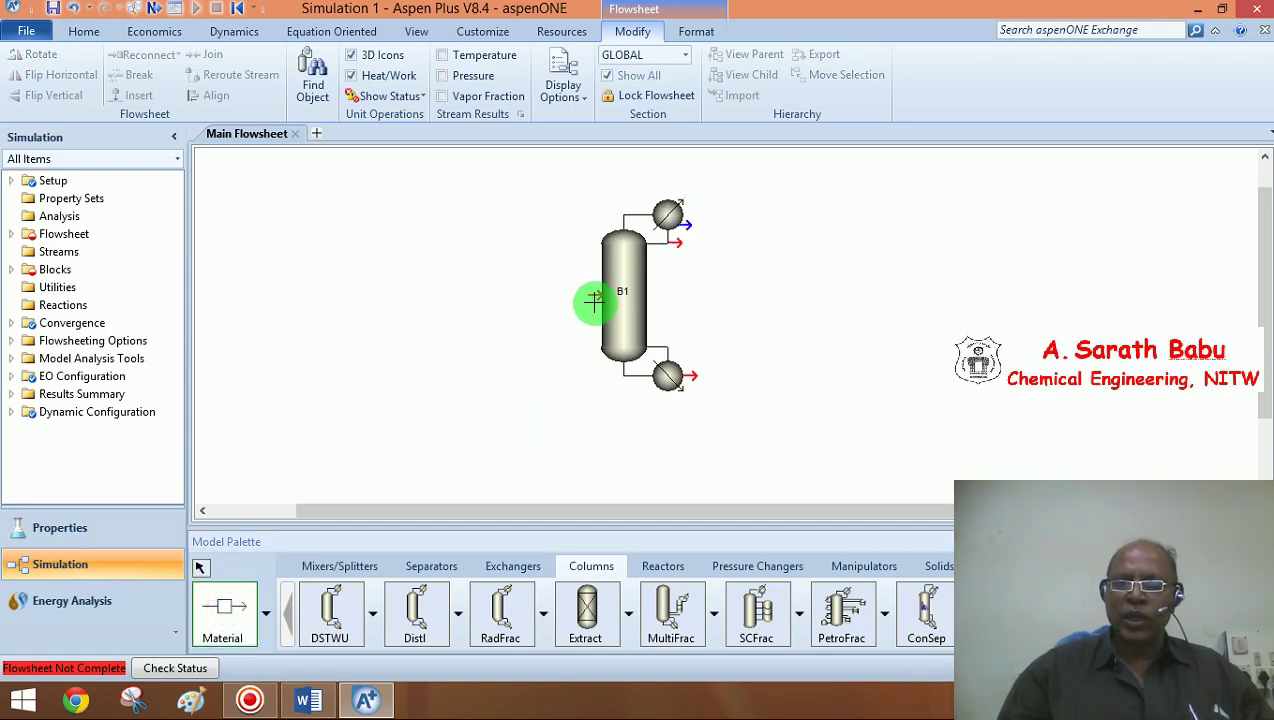
{"action": "left_click", "coordinate": [595, 293]}
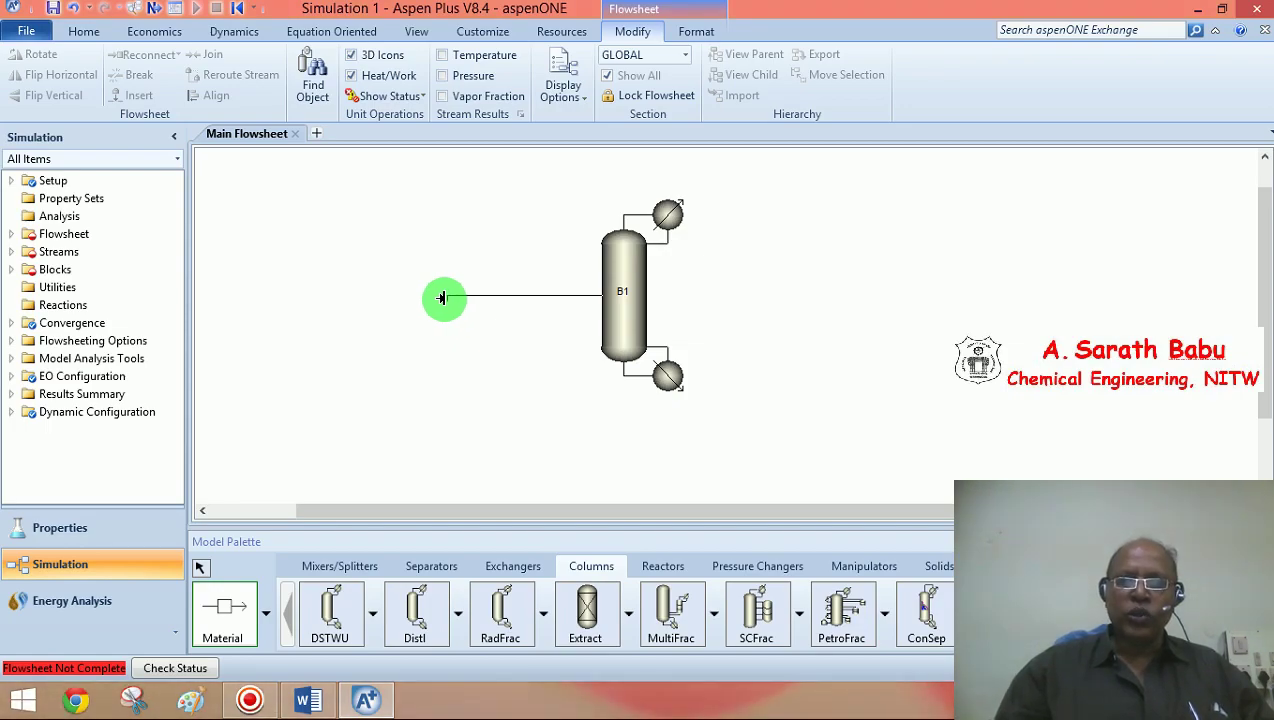
{"action": "left_click", "coordinate": [443, 297]}
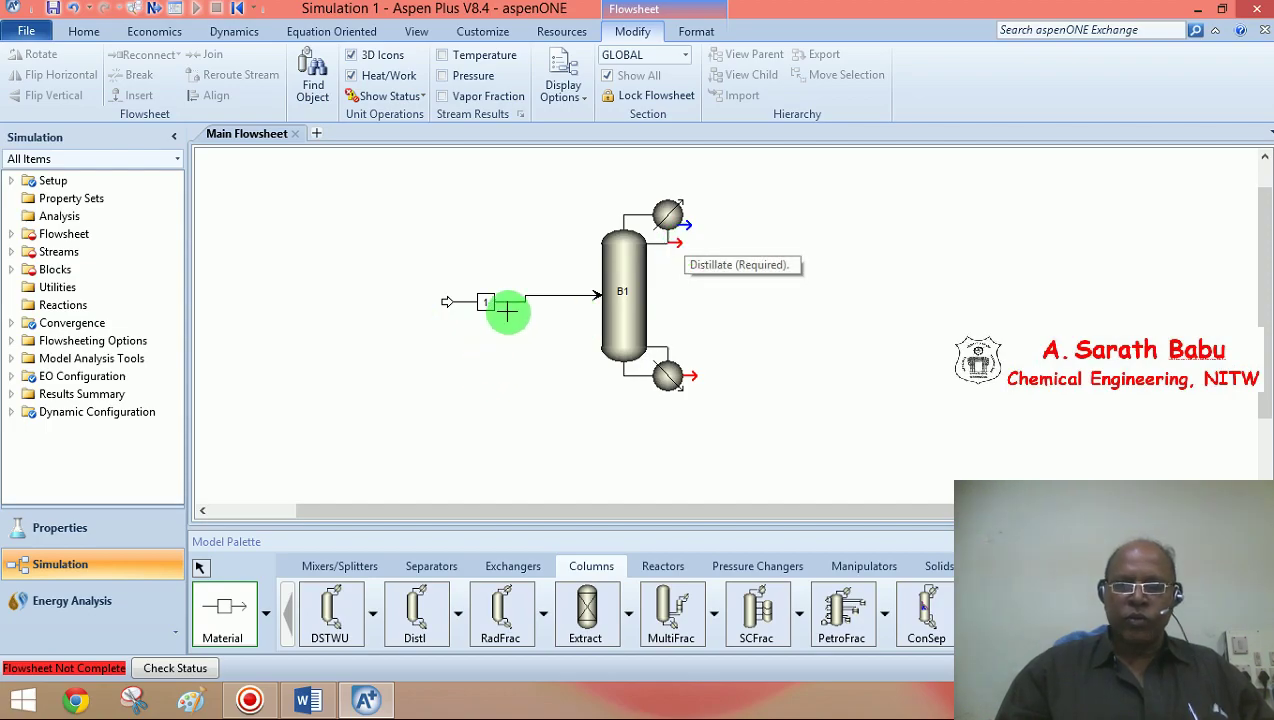
{"action": "left_click", "coordinate": [677, 241]}
{"action": "left_click", "coordinate": [820, 242]}
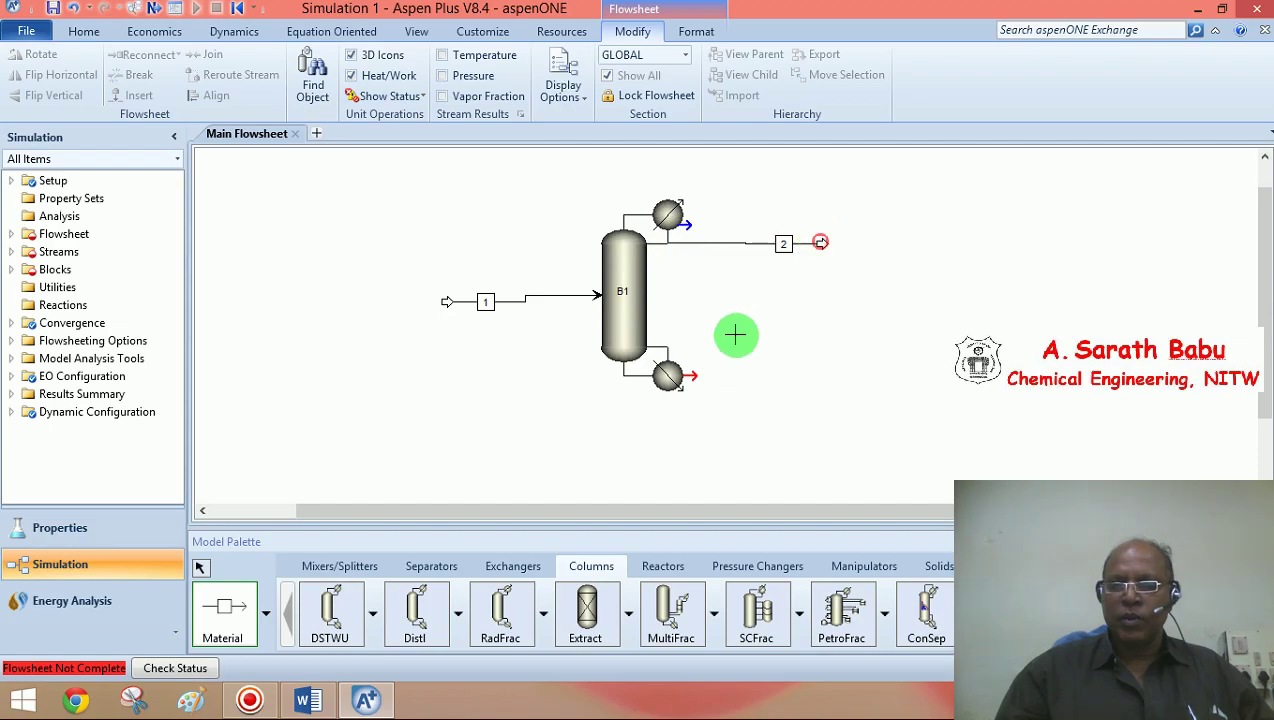
{"action": "left_click", "coordinate": [690, 378]}
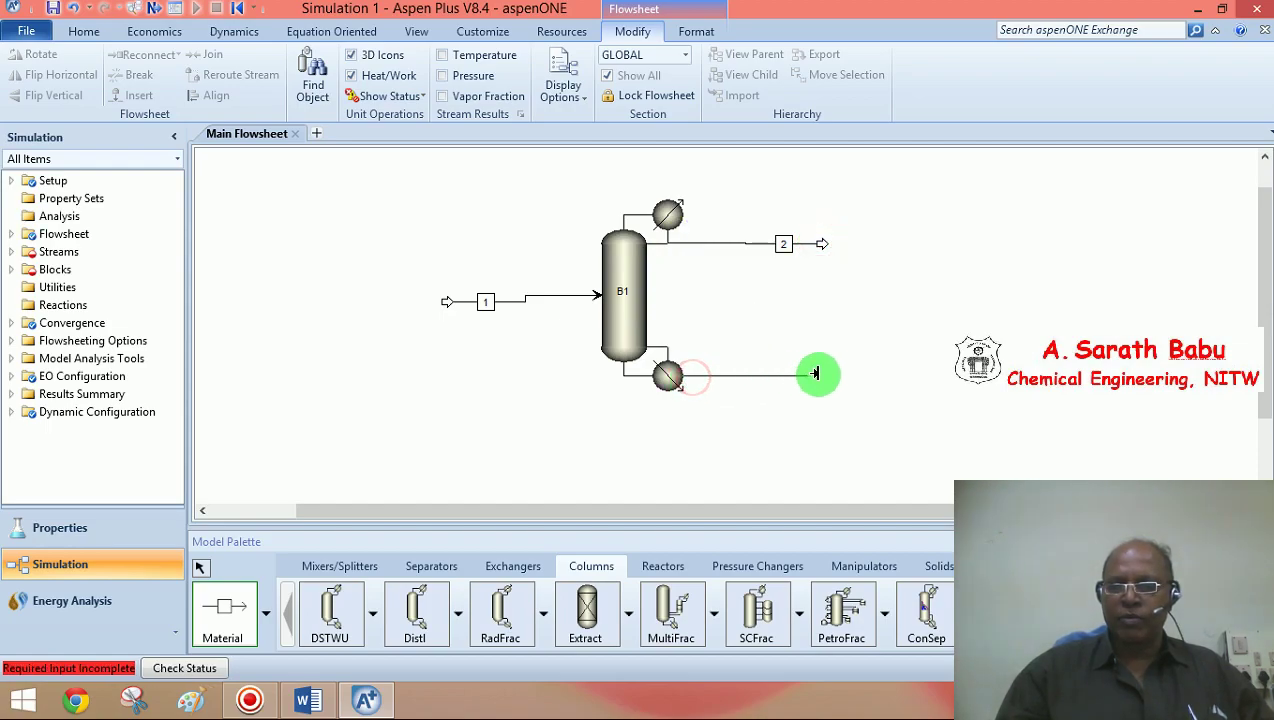
{"action": "left_click", "coordinate": [829, 368]}
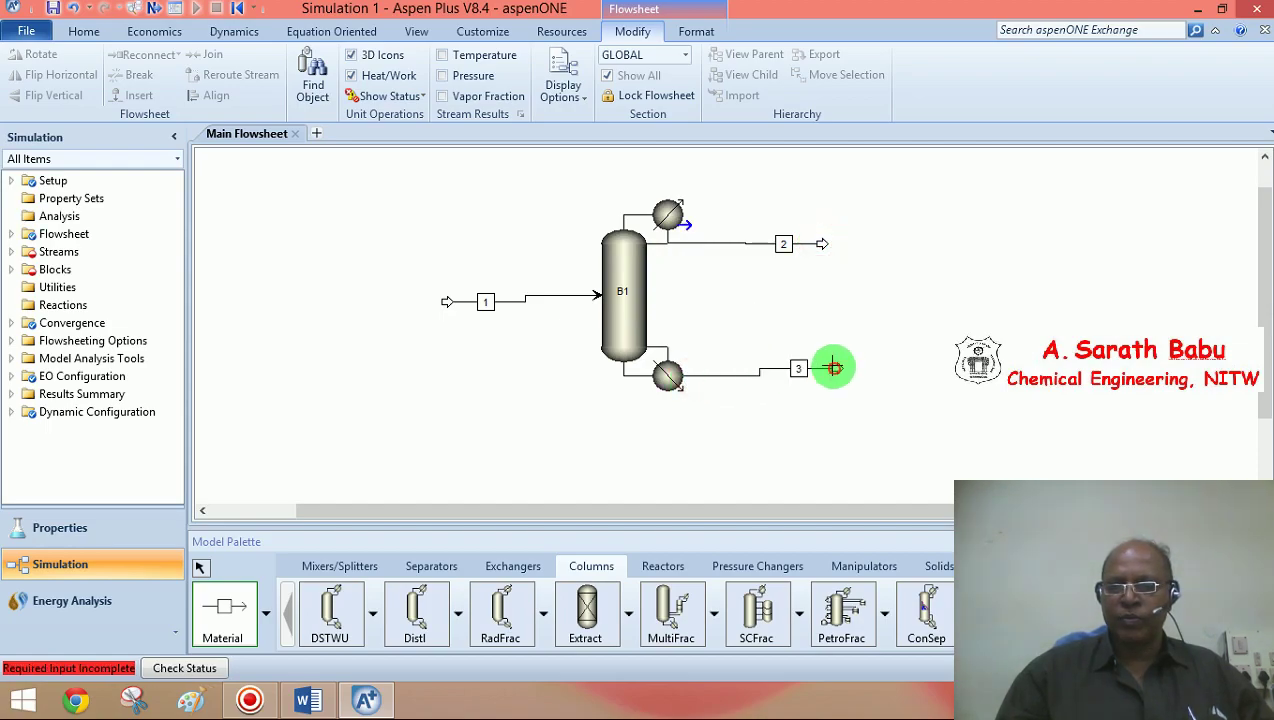
{"action": "left_click", "coordinate": [455, 203]}
Rename the column's inlet stream as FEED.
{"action": "left_click", "coordinate": [487, 310]}
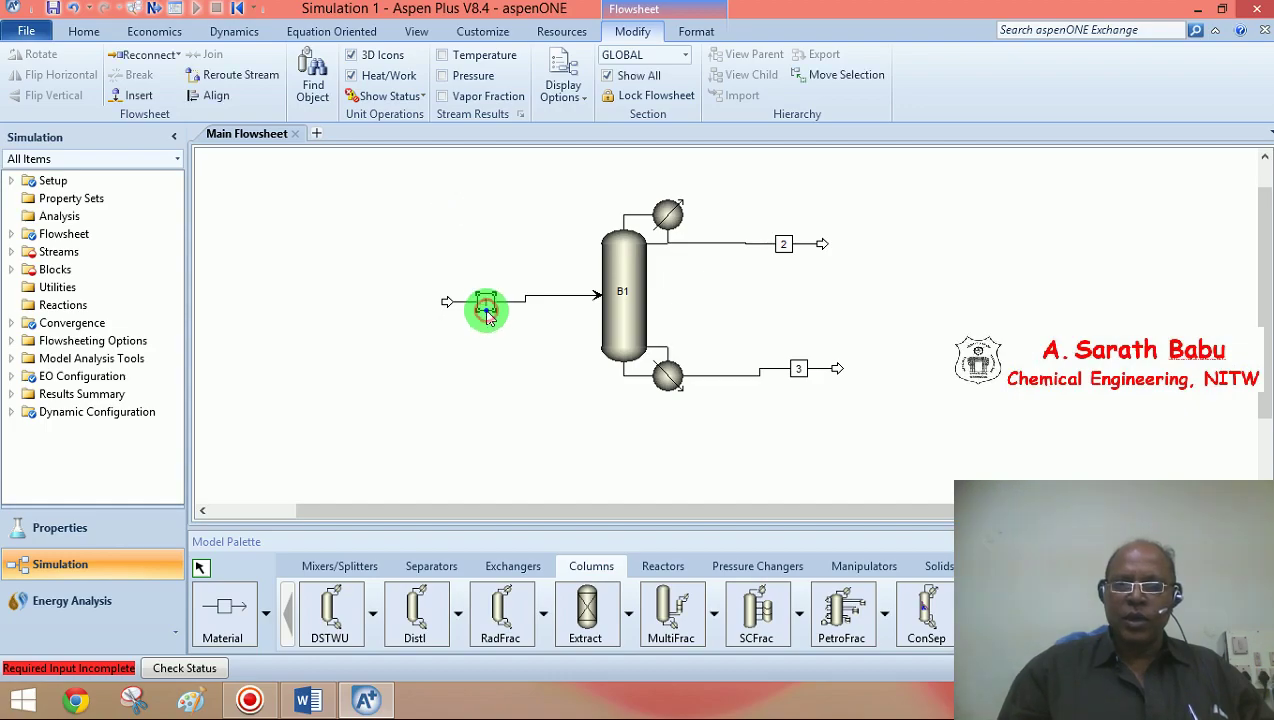
{"action": "right_click", "coordinate": [487, 310]}
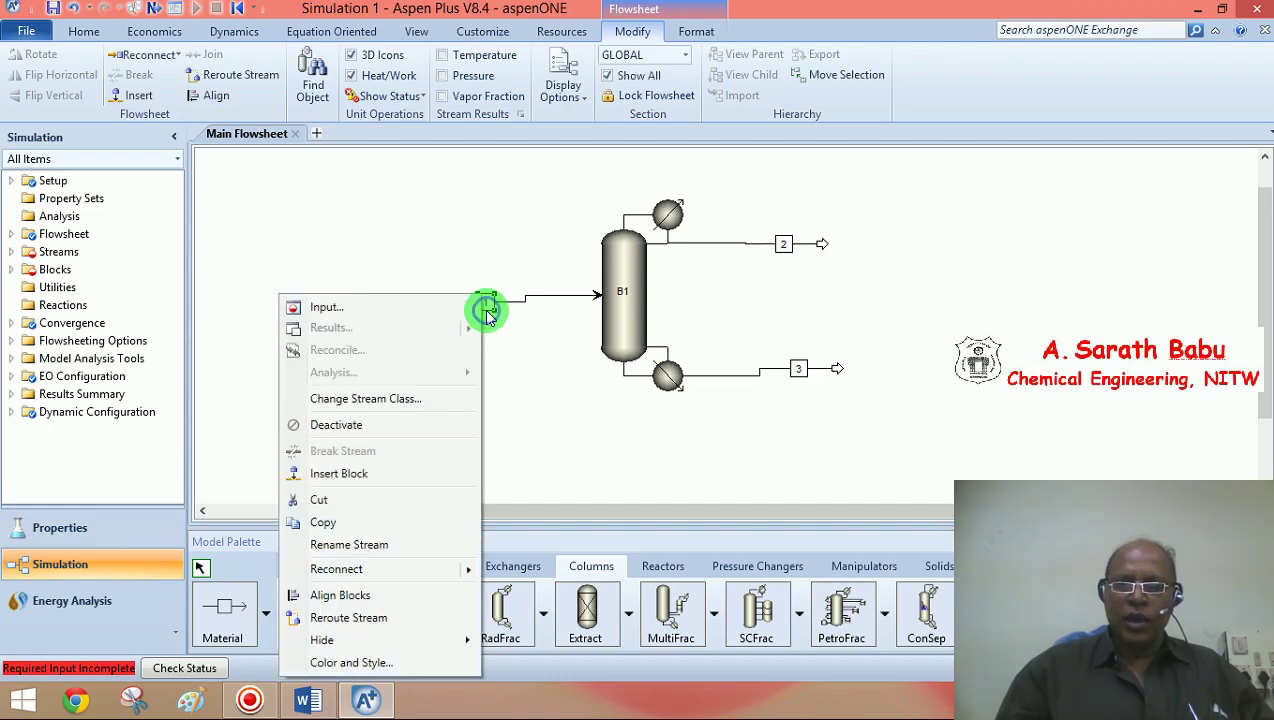
{"action": "left_click", "coordinate": [345, 544]}
{"action": "type", "text": "FEED"}
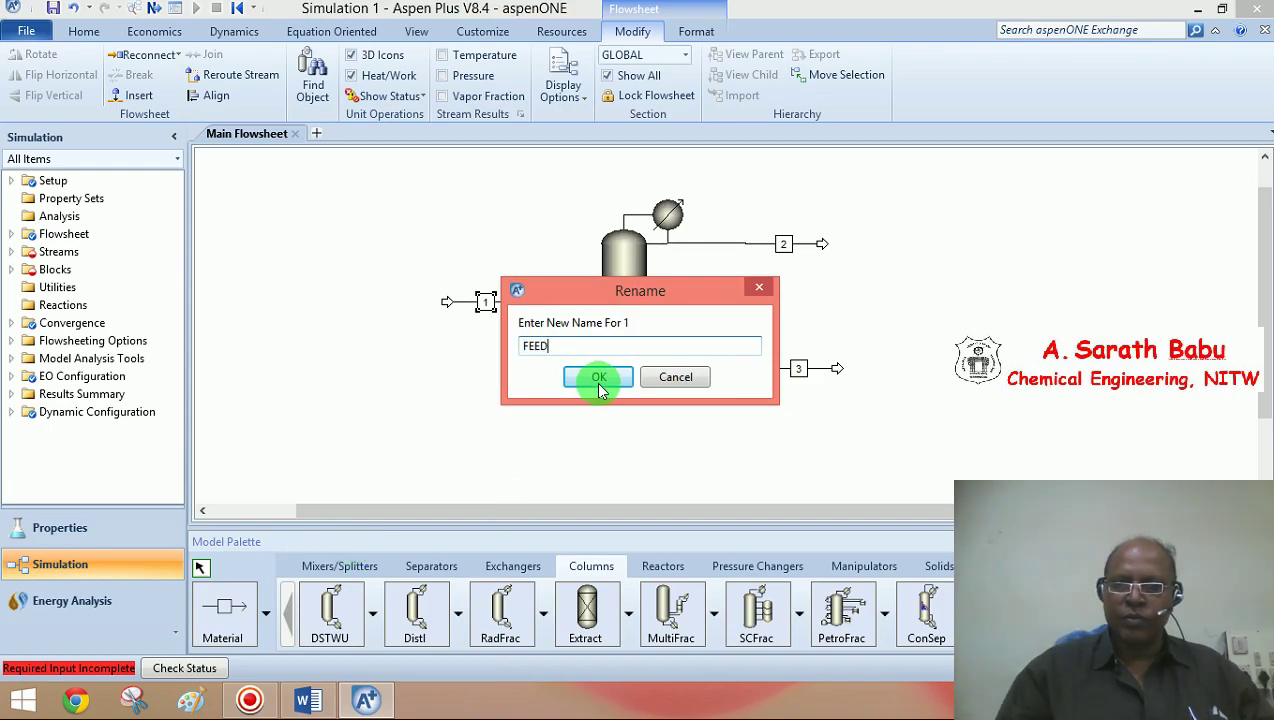
{"action": "left_click", "coordinate": [599, 378]}
Rename the distillate stream as TP.
{"action": "left_click", "coordinate": [773, 248]}
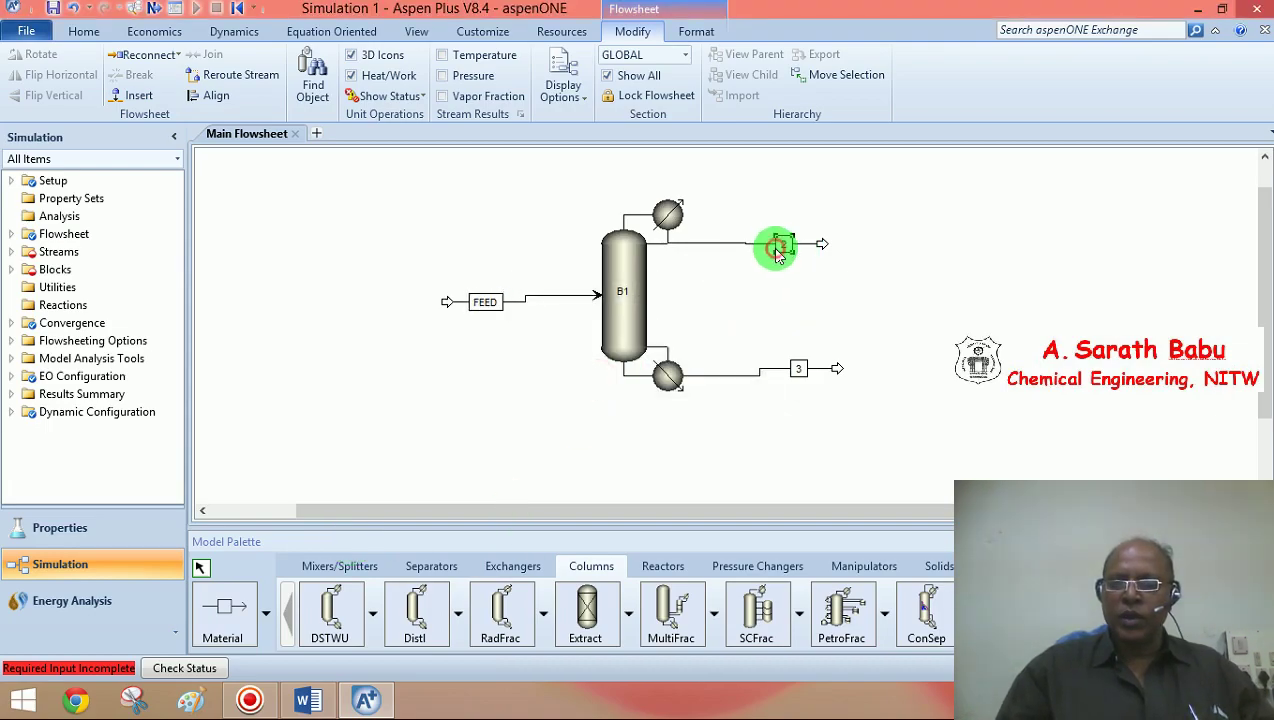
{"action": "right_click", "coordinate": [777, 250]}
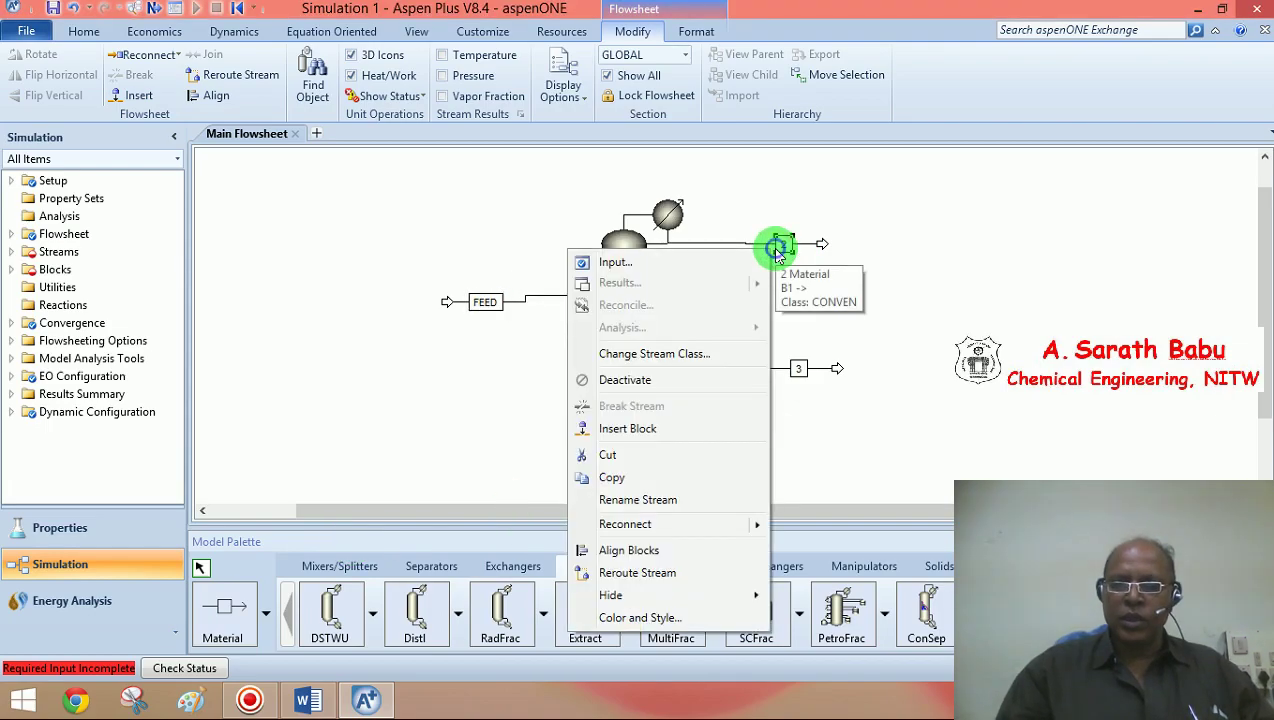
{"action": "left_click", "coordinate": [643, 500]}
{"action": "type", "text": "TP"}
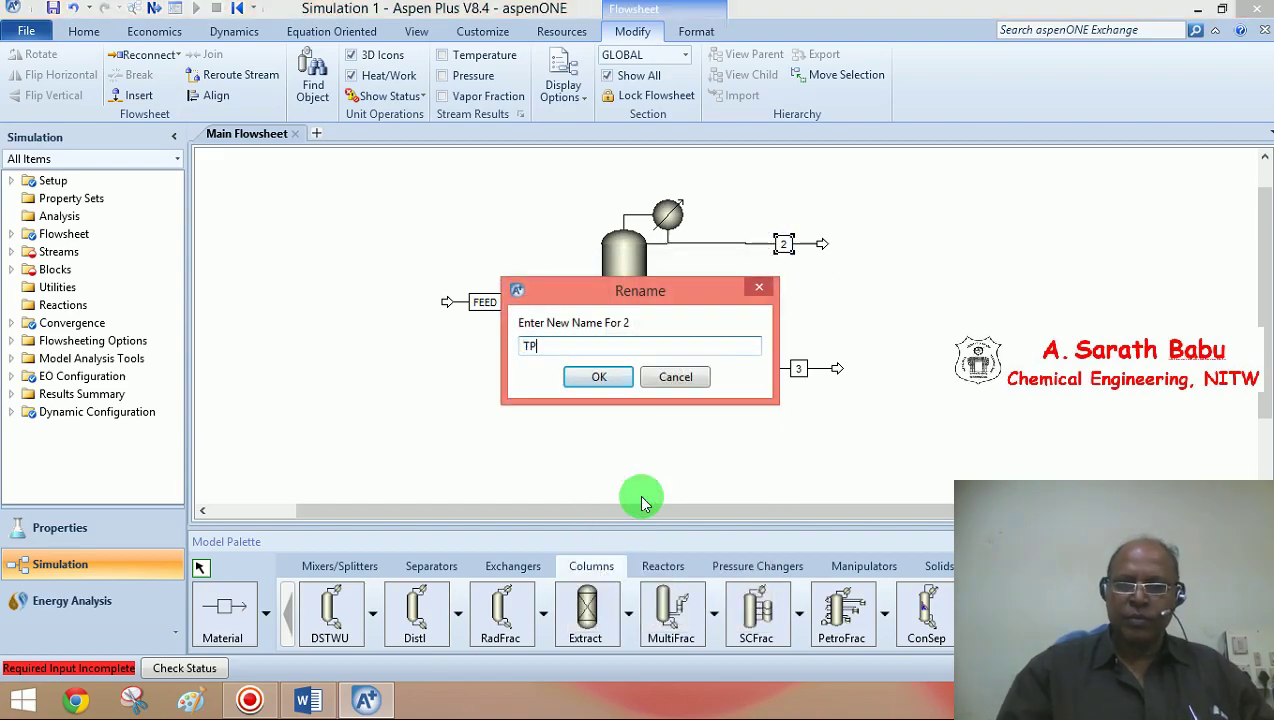
{"action": "left_click", "coordinate": [603, 377]}
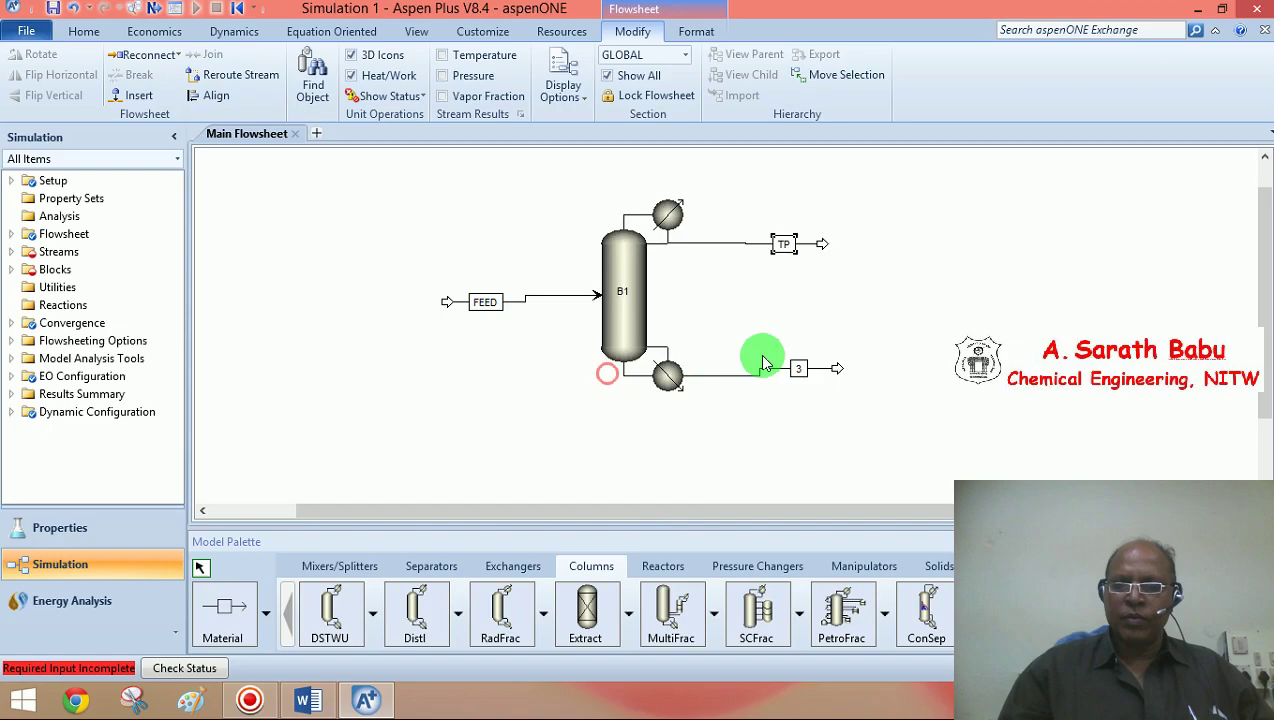
Rename the bottoms stream as BP.
{"action": "left_click", "coordinate": [795, 375]}
{"action": "right_click", "coordinate": [795, 375]}
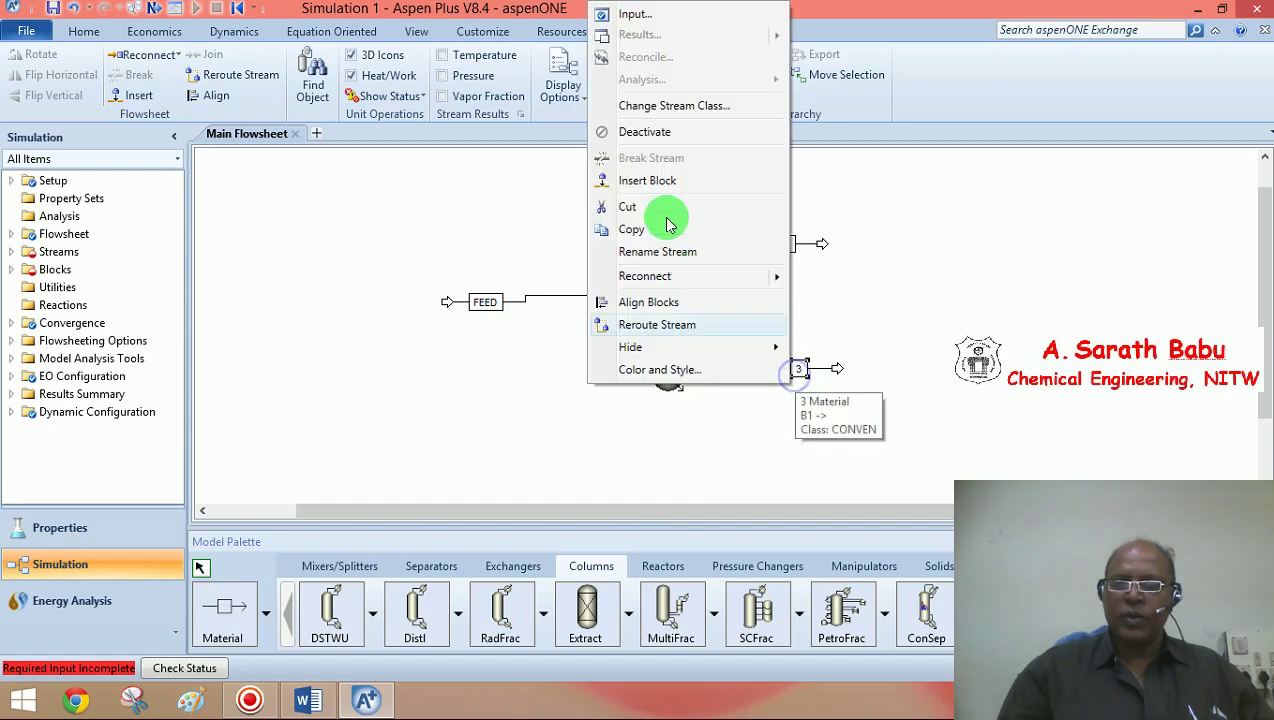
{"action": "left_click", "coordinate": [655, 249]}
{"action": "type", "text": "BP"}
{"action": "left_click", "coordinate": [598, 378]}
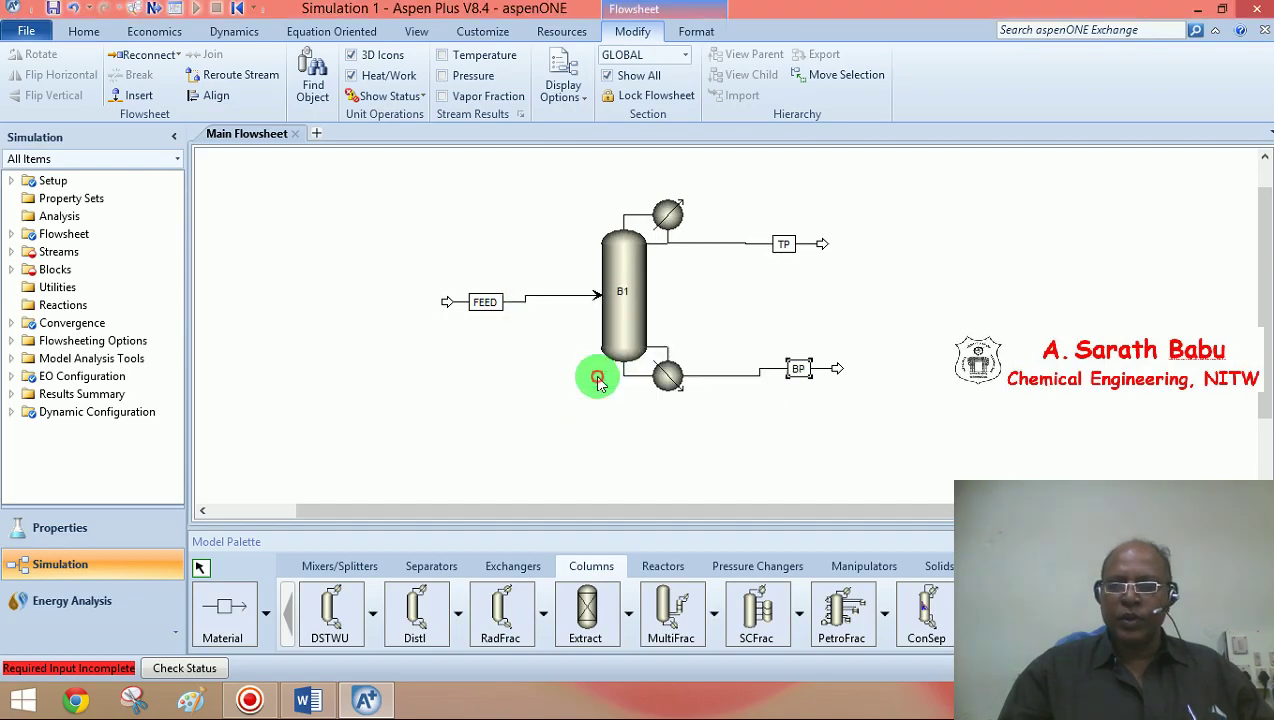
{"action": "left_click", "coordinate": [836, 316]}
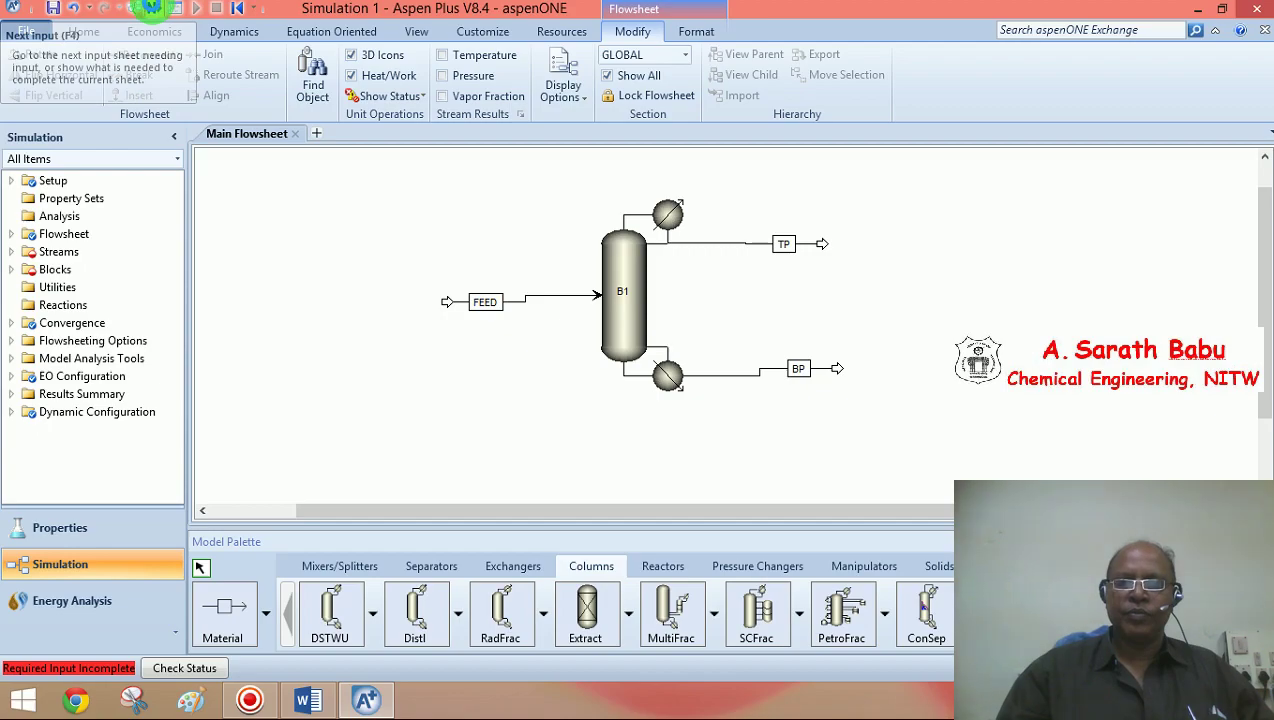
Specify the FEED stream's flash type as Vapor Fraction and Pressure, with a vapor fraction of 0.
{"action": "left_click", "coordinate": [152, 8]}
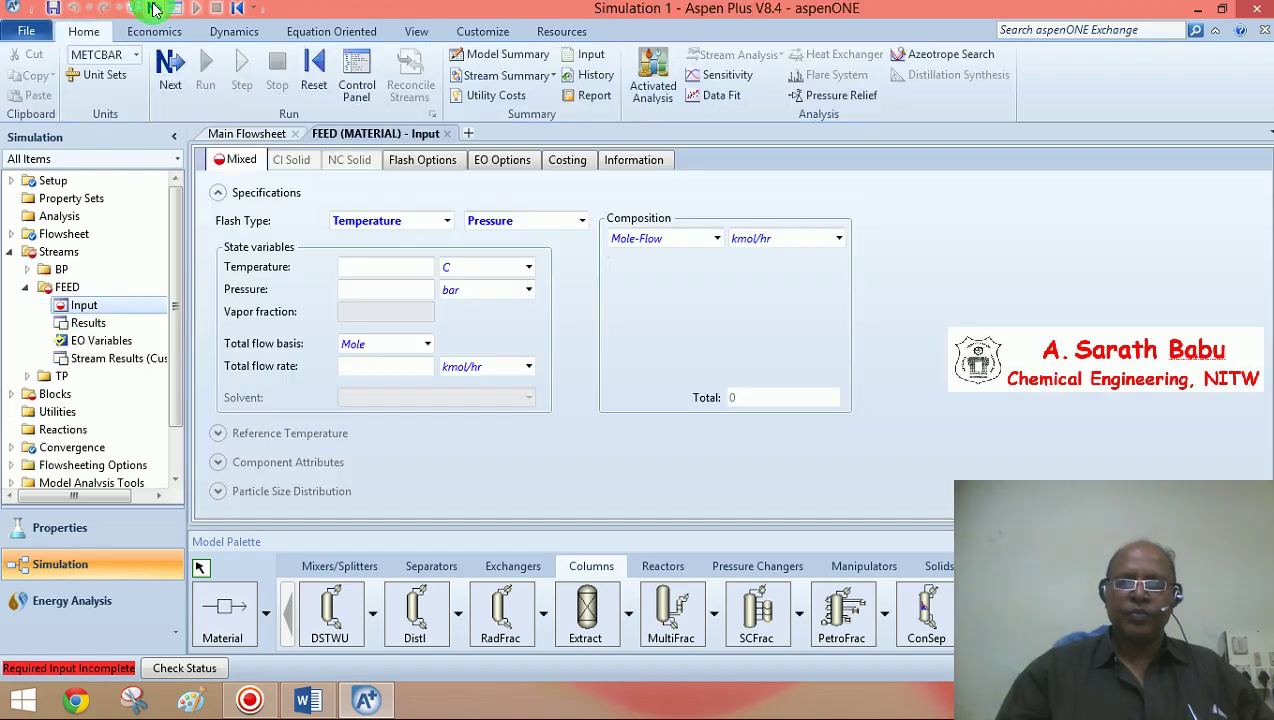
{"action": "left_click", "coordinate": [448, 222]}
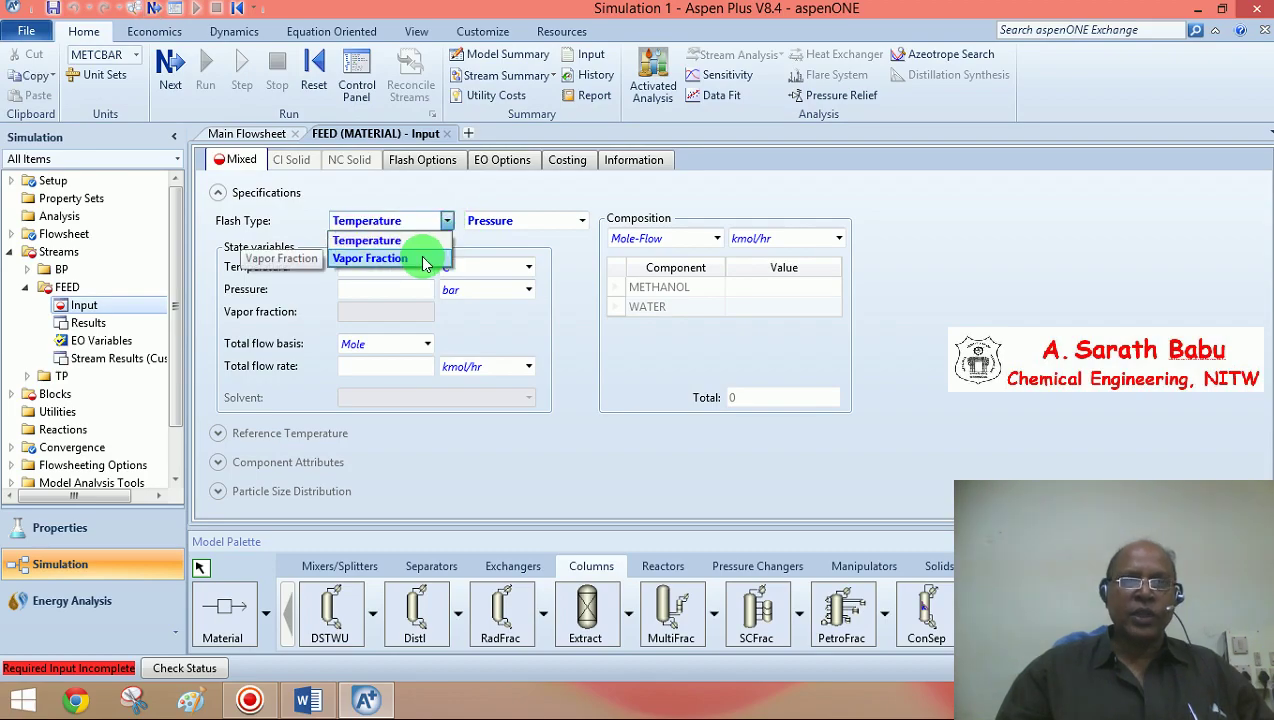
{"action": "left_click", "coordinate": [418, 260]}
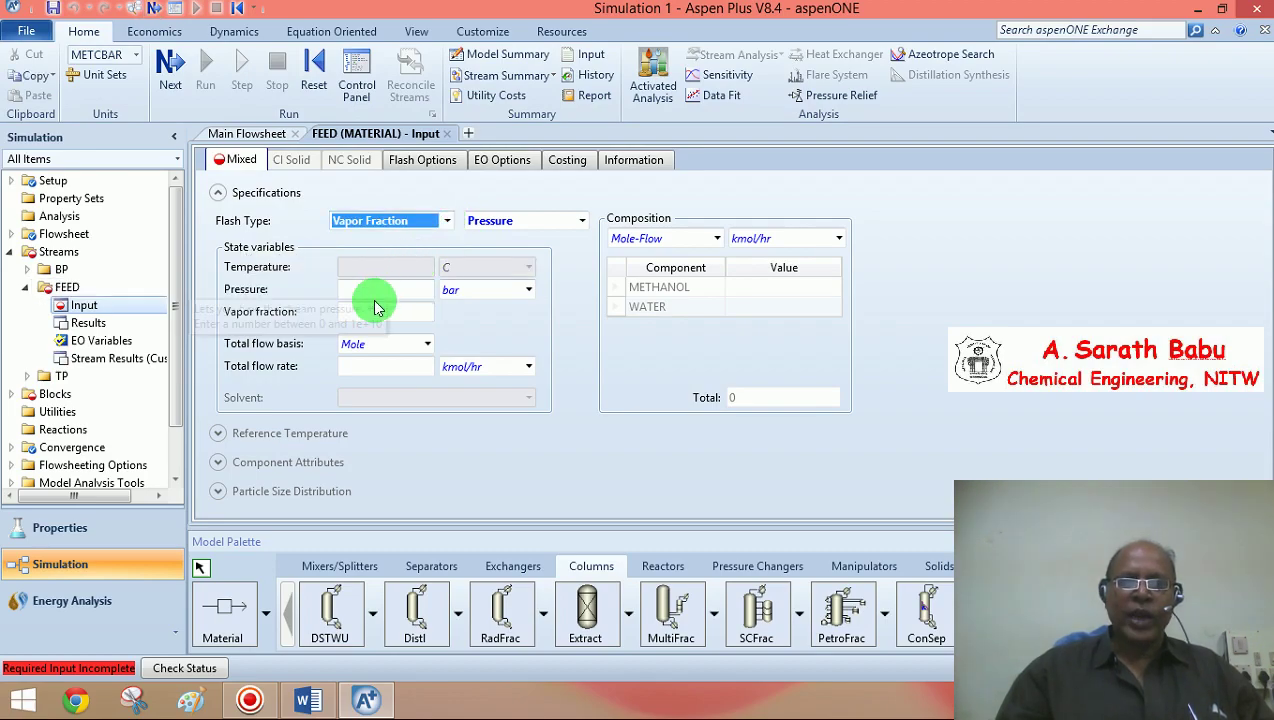
{"action": "left_click", "coordinate": [361, 311]}
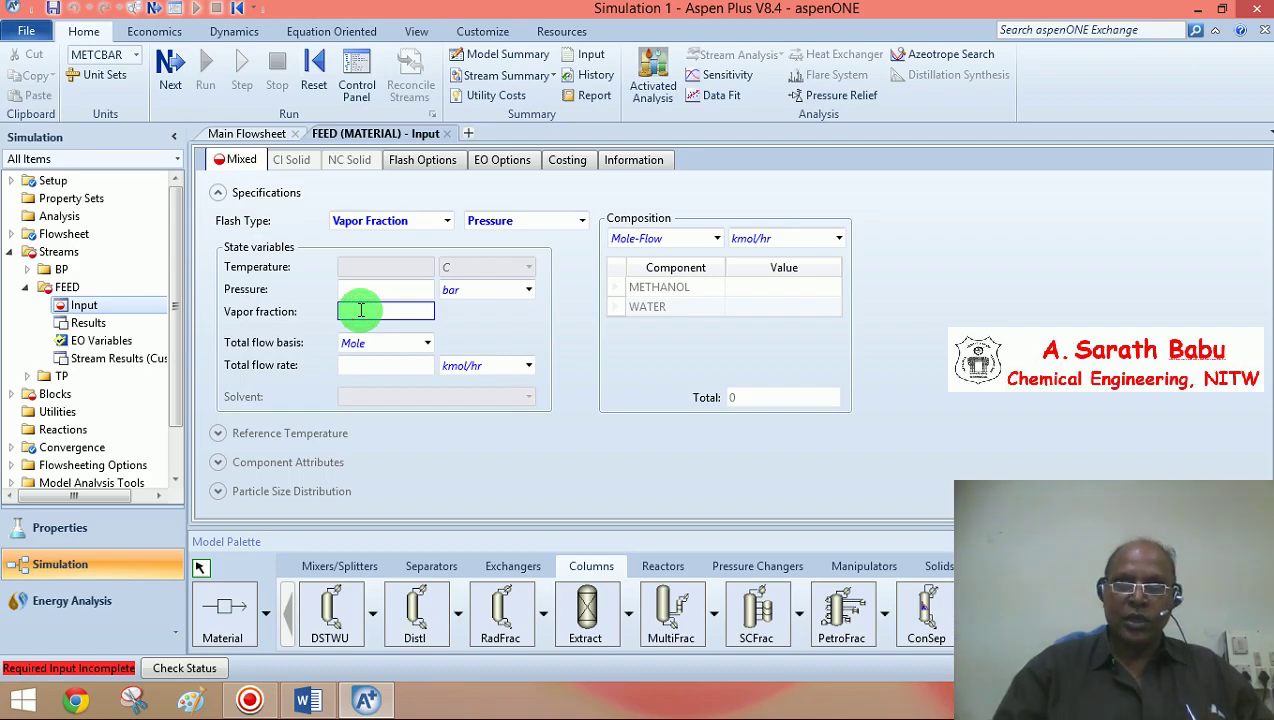
{"action": "type", "text": "0"}
Switch the unit set to ENG and set the FEED stream's pressure to 18 psia.
{"action": "left_click", "coordinate": [373, 288]}
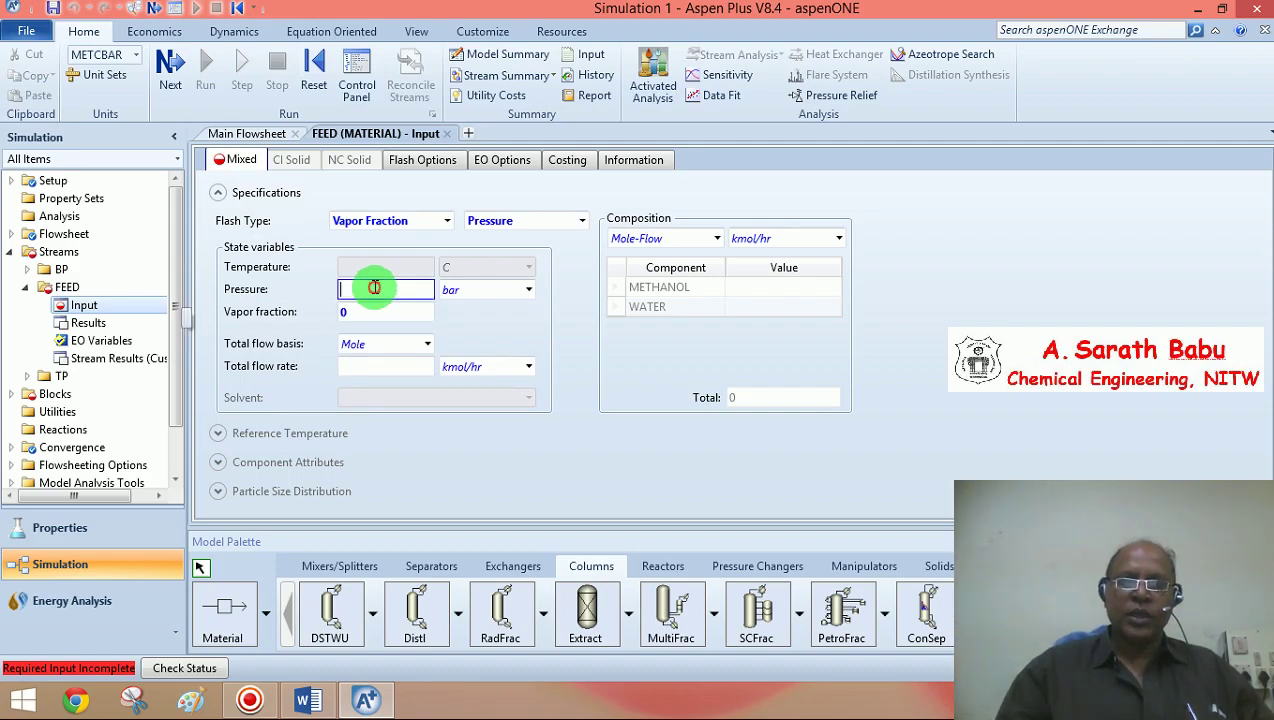
{"action": "left_click", "coordinate": [136, 56]}
{"action": "left_click", "coordinate": [82, 75]}
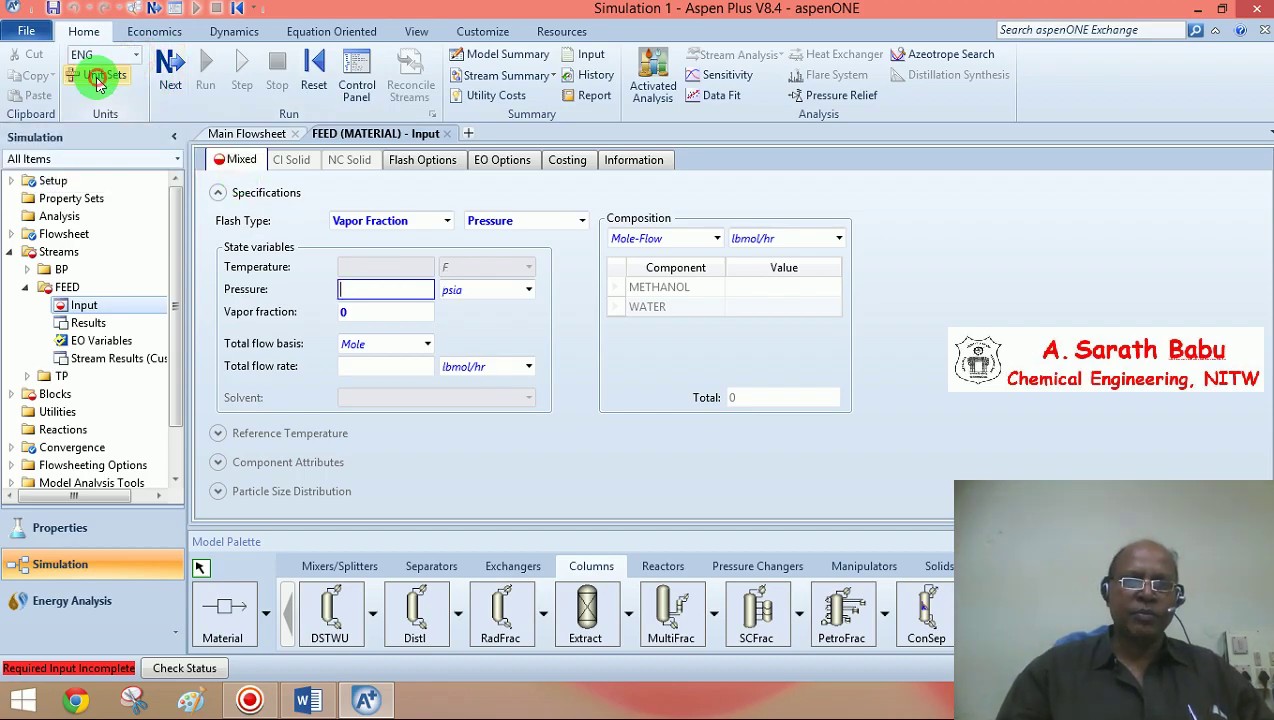
{"action": "left_click", "coordinate": [354, 286]}
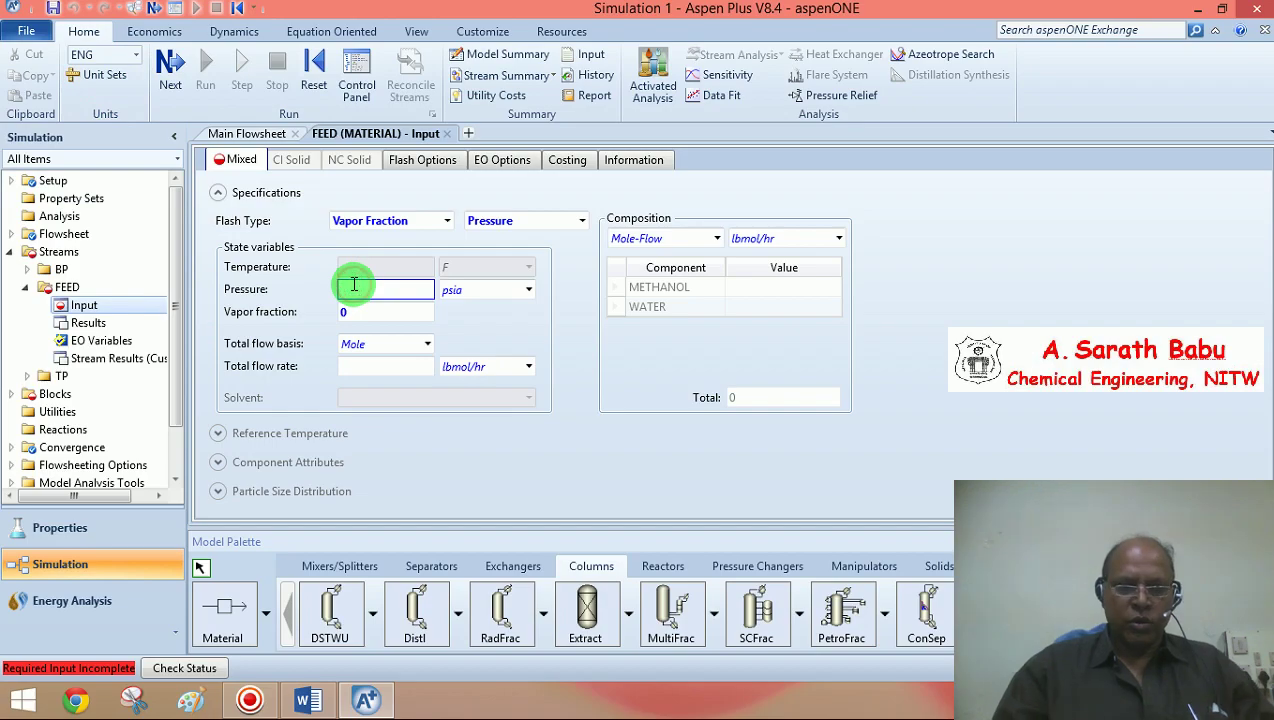
{"action": "type", "text": "18"}
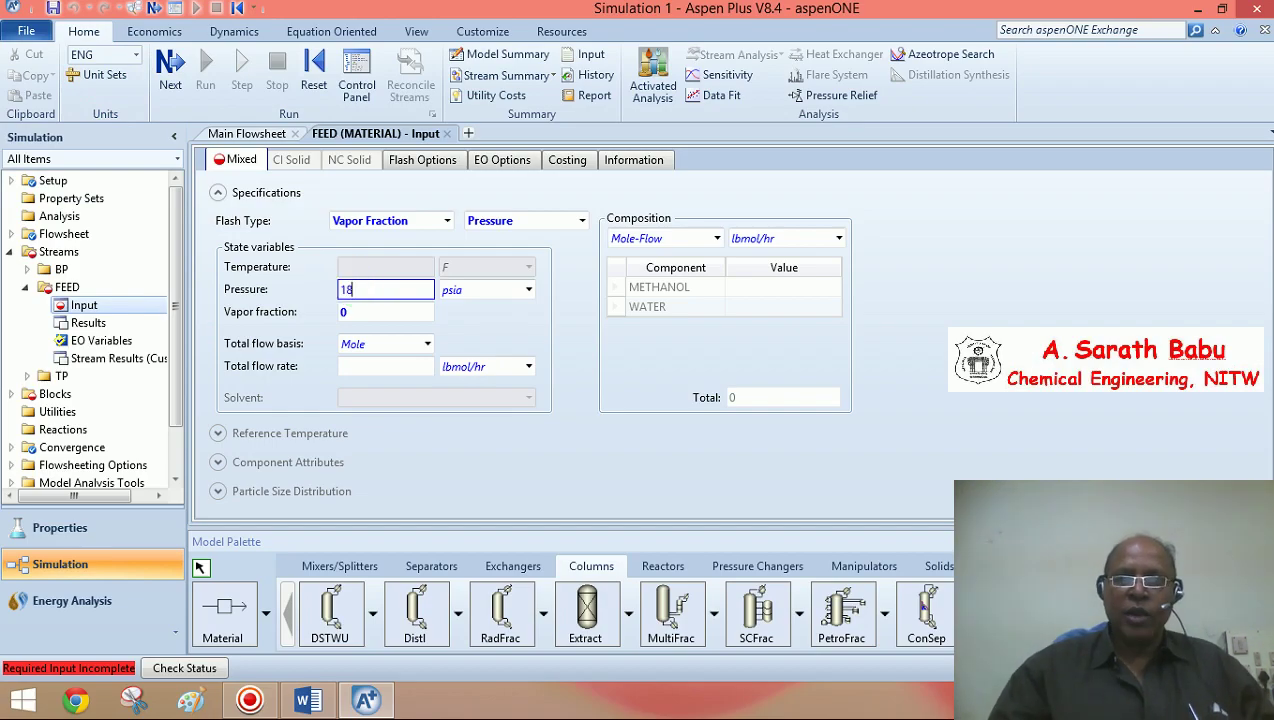
{"action": "left_click", "coordinate": [355, 356]}
Set the FEED stream's total flow basis to Mass with a flow rate of 120000 lb/hr.
{"action": "left_click", "coordinate": [427, 345]}
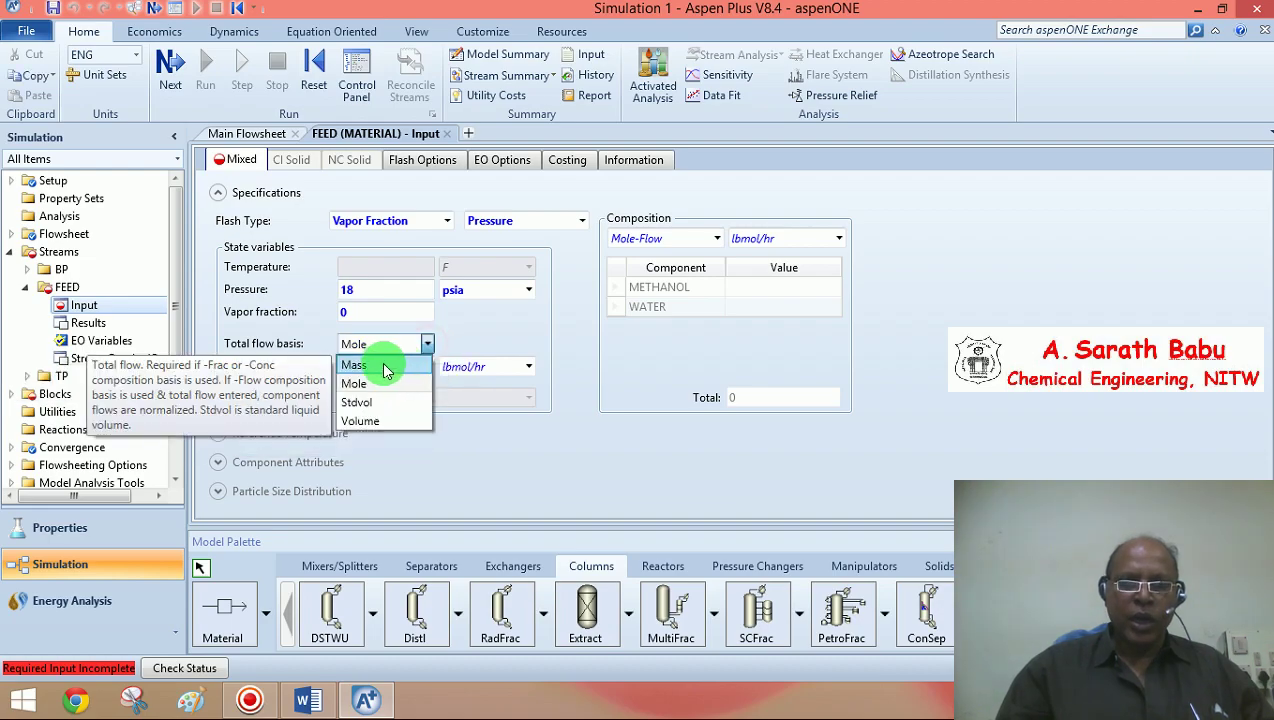
{"action": "left_click", "coordinate": [380, 363]}
{"action": "left_click", "coordinate": [346, 366]}
{"action": "type", "text": "120000"}
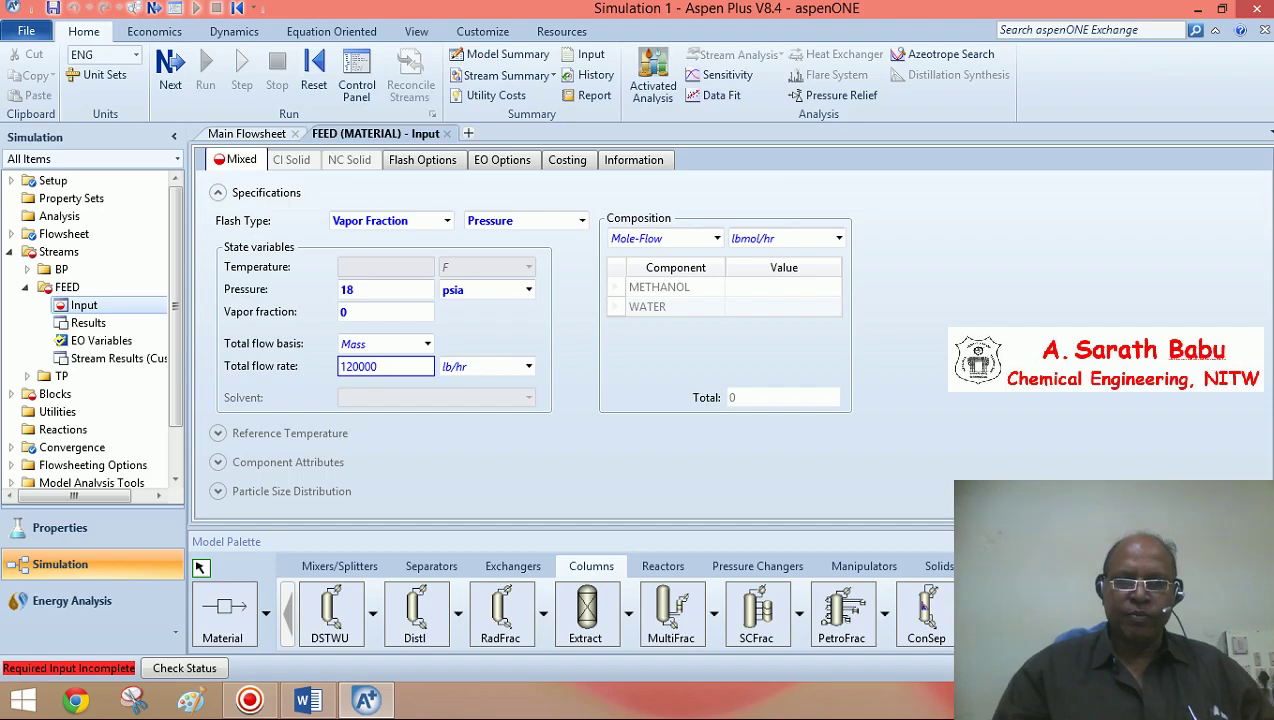
Define the feed composition as Mass-Frac with 0.368 METHANOL and 0.632 WATER.
{"action": "left_click", "coordinate": [718, 239]}
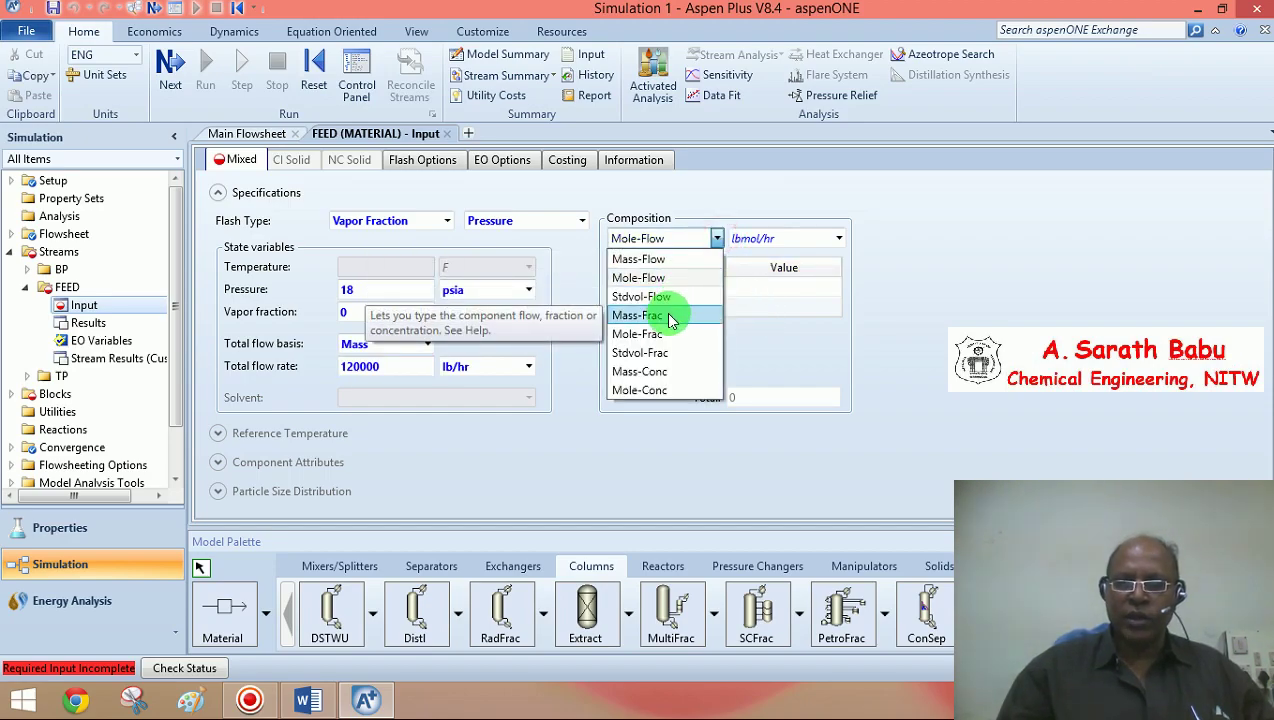
{"action": "left_click", "coordinate": [668, 315]}
{"action": "left_click", "coordinate": [755, 287]}
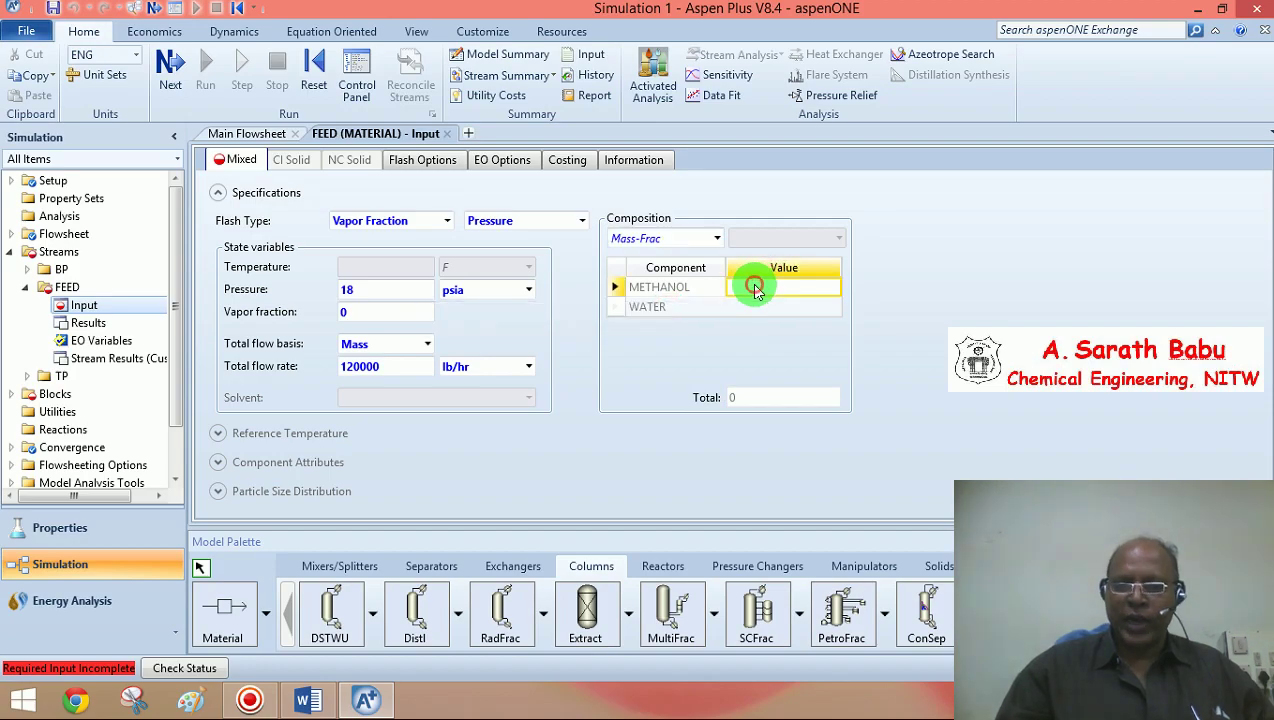
{"action": "type", "text": "0.368"}
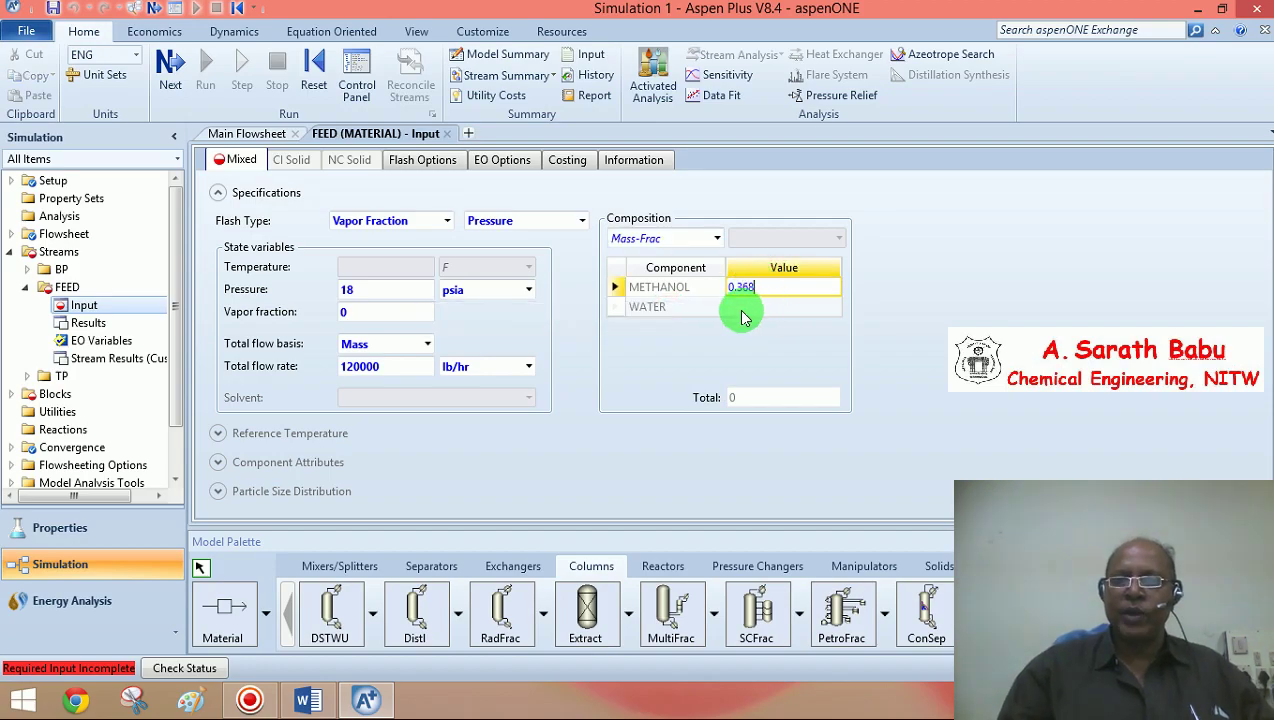
{"action": "left_click", "coordinate": [742, 310]}
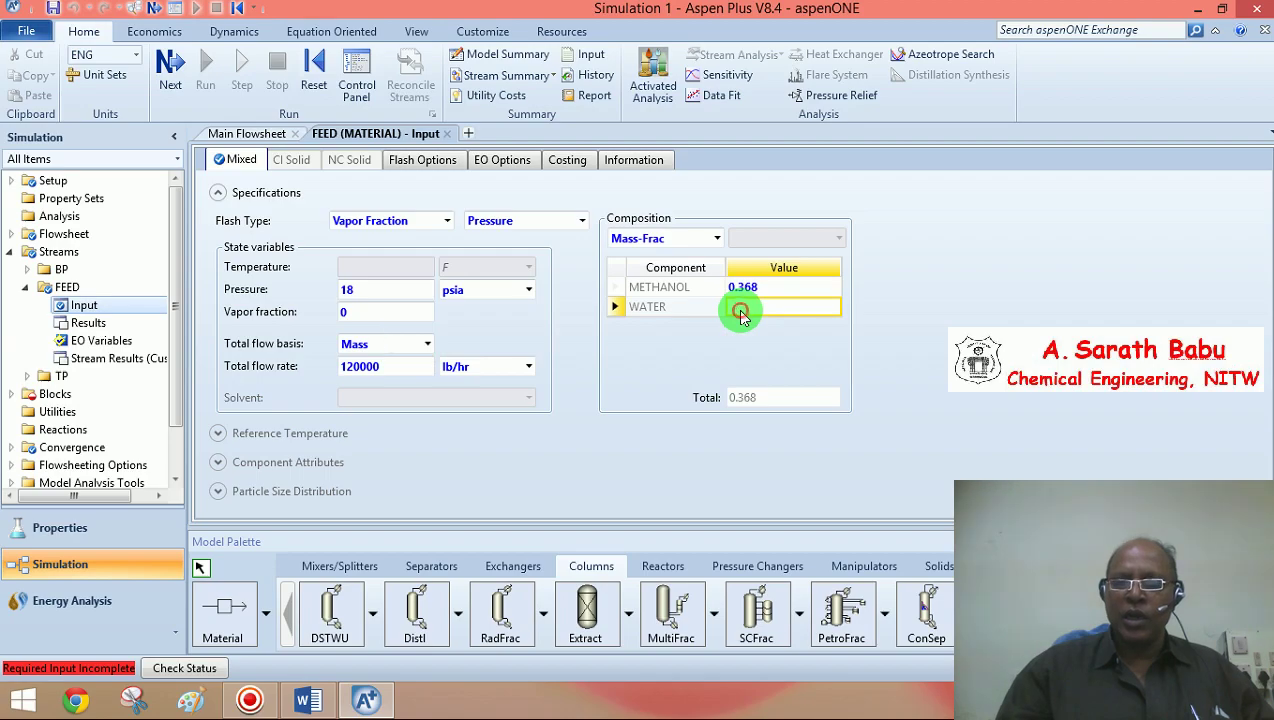
{"action": "type", "text": "0.632"}
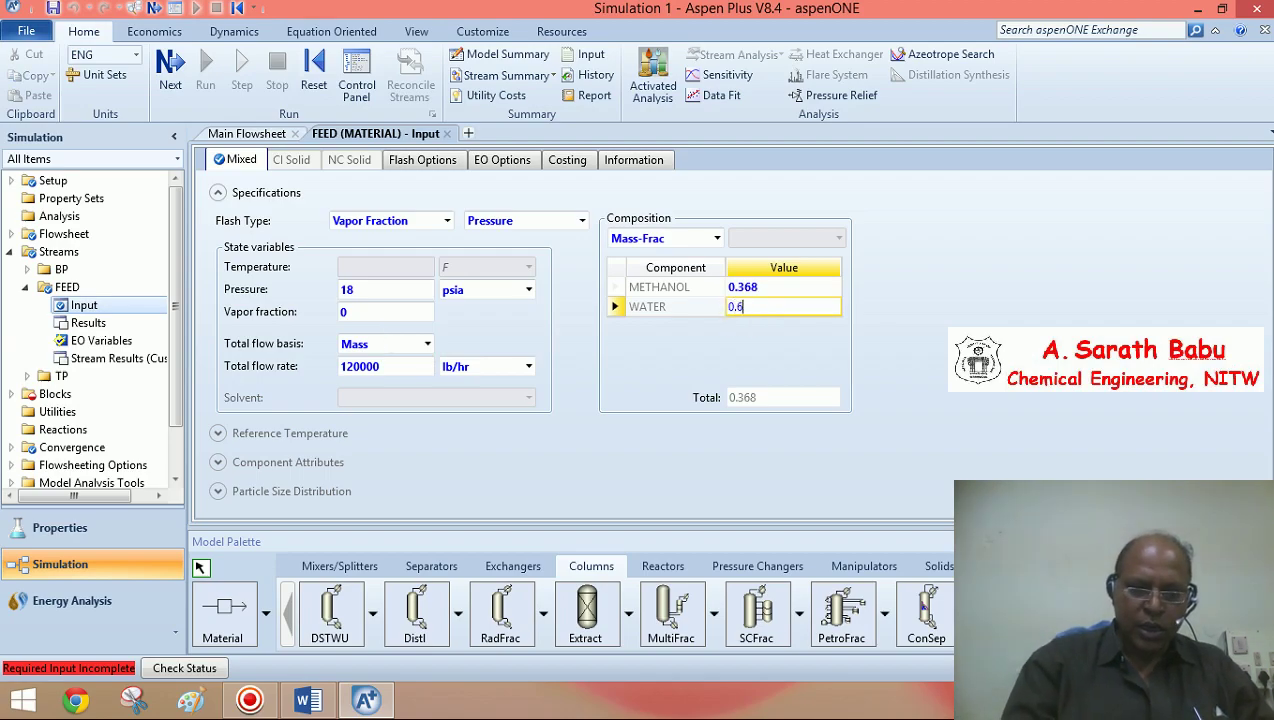
{"action": "left_click", "coordinate": [711, 356]}
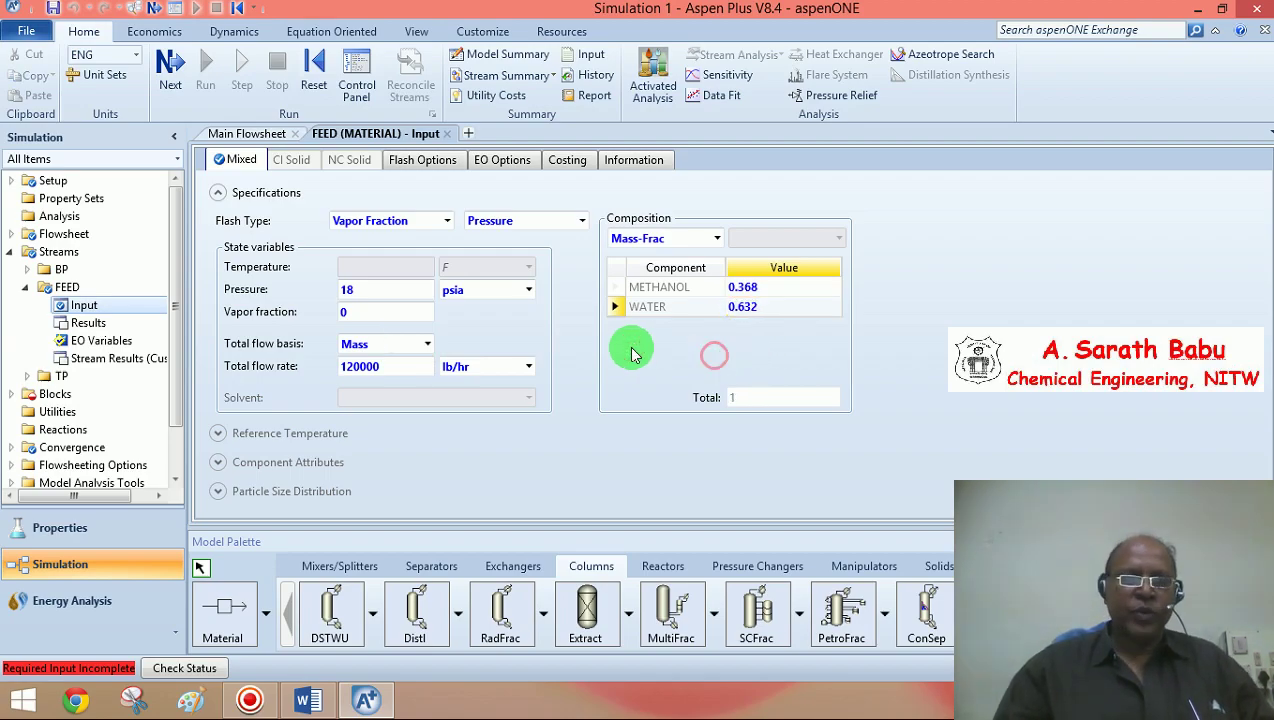
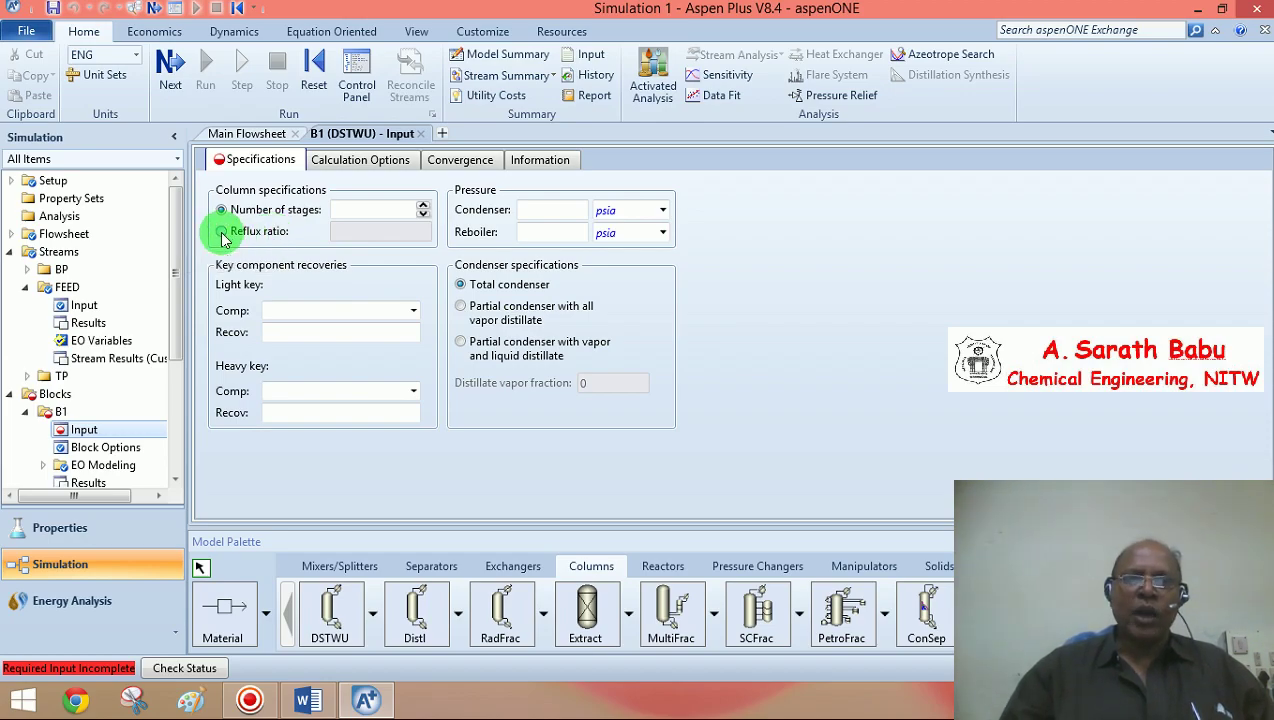
Specify column B1 by reflux ratio instead of number of stages, with a value of -1.3.
{"action": "left_click", "coordinate": [221, 232]}
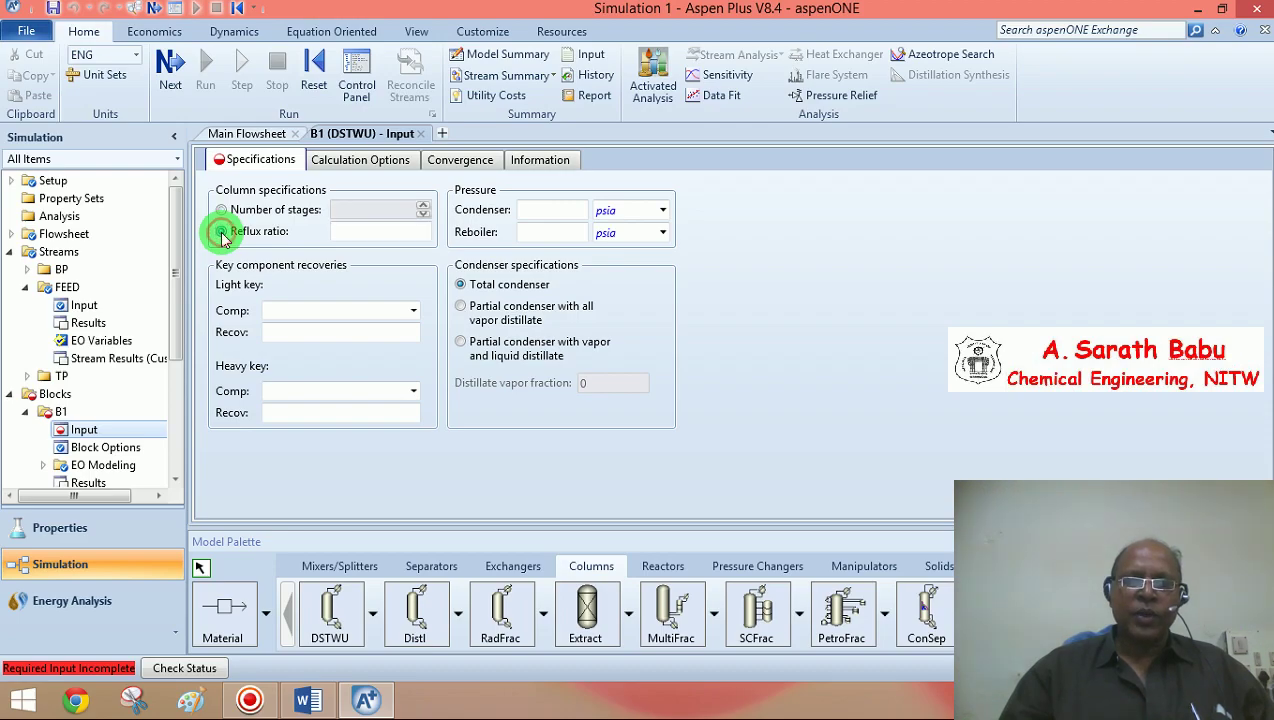
{"action": "left_click", "coordinate": [341, 234]}
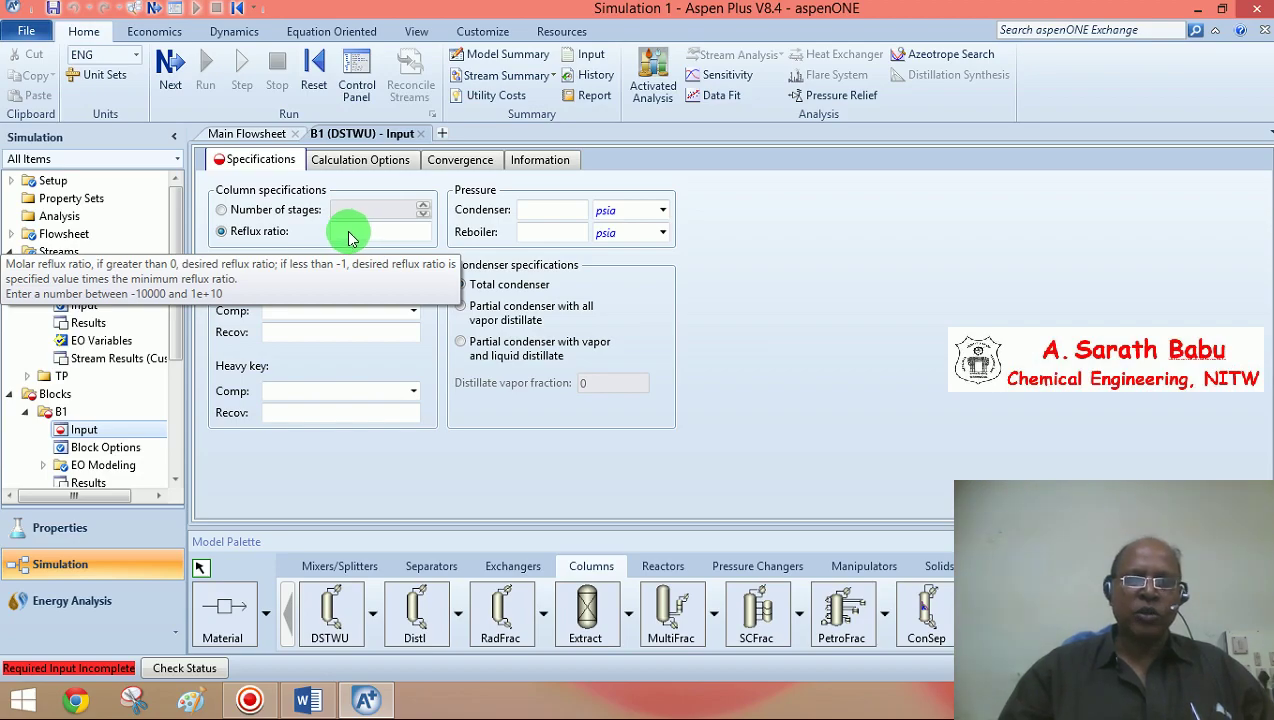
{"action": "left_click", "coordinate": [348, 231]}
{"action": "type", "text": "-1.3"}
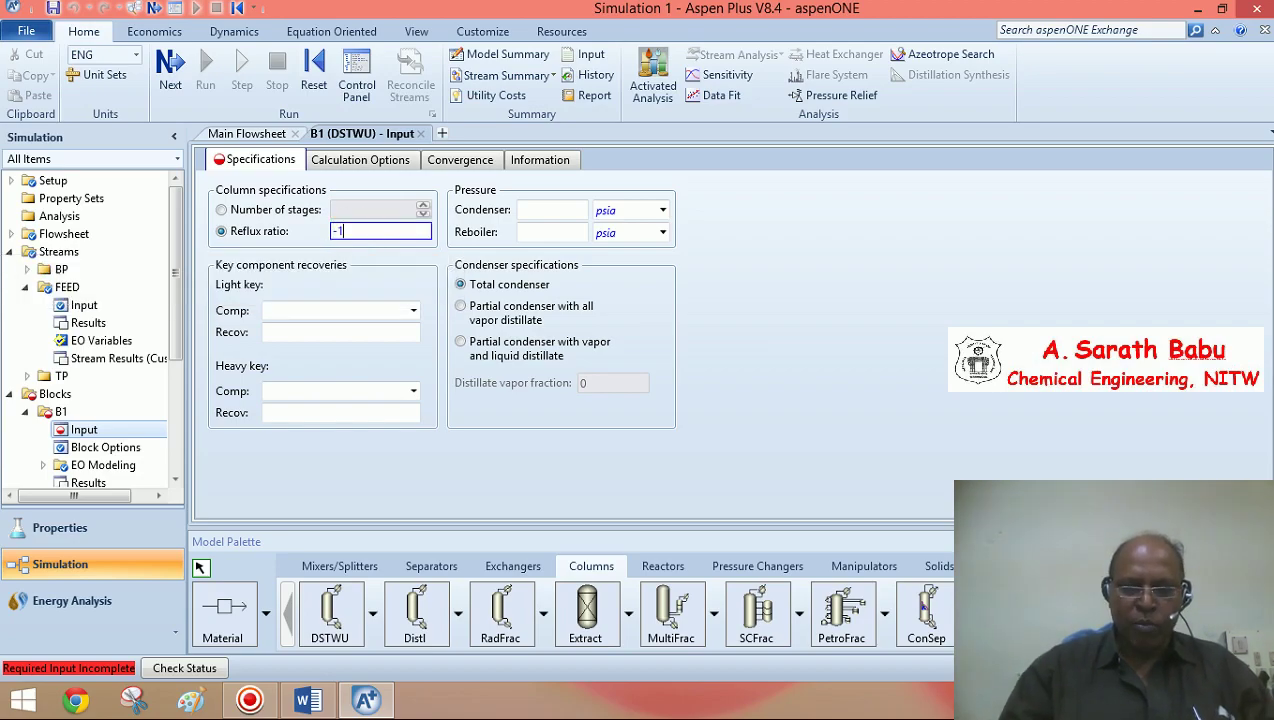
{"action": "left_click", "coordinate": [341, 228]}
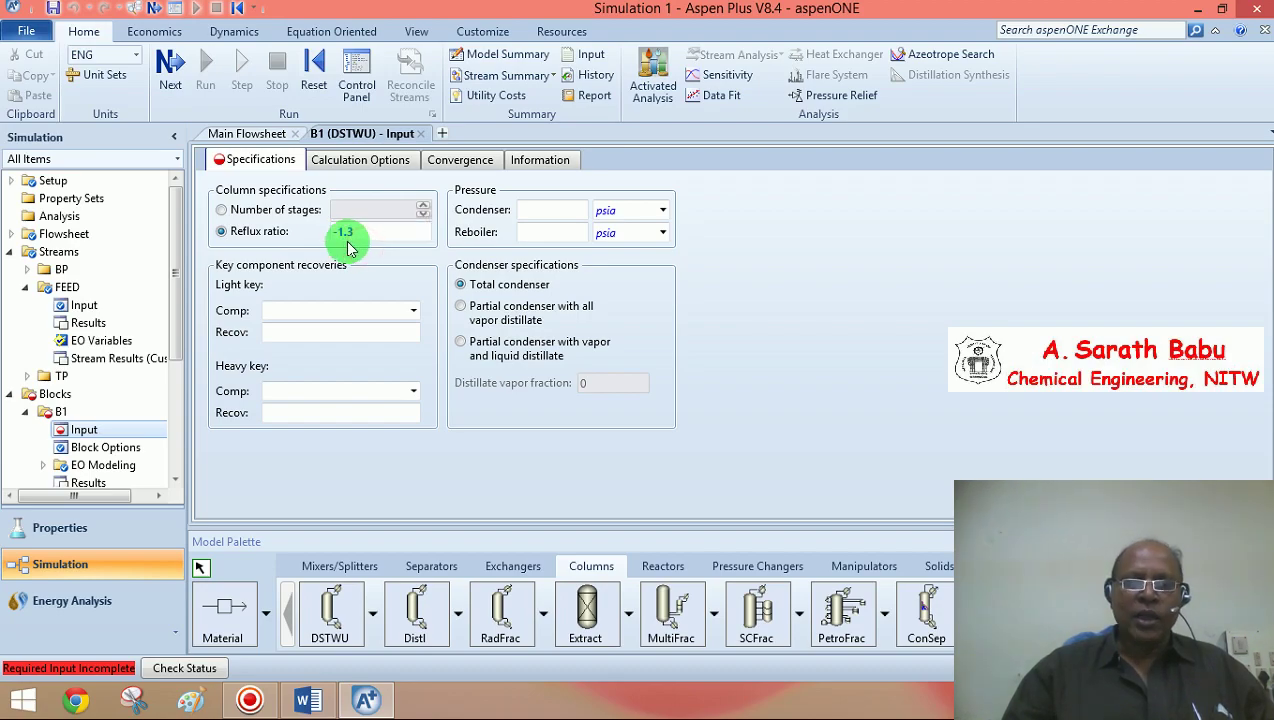
{"action": "mouse_move", "coordinate": [352, 245]}
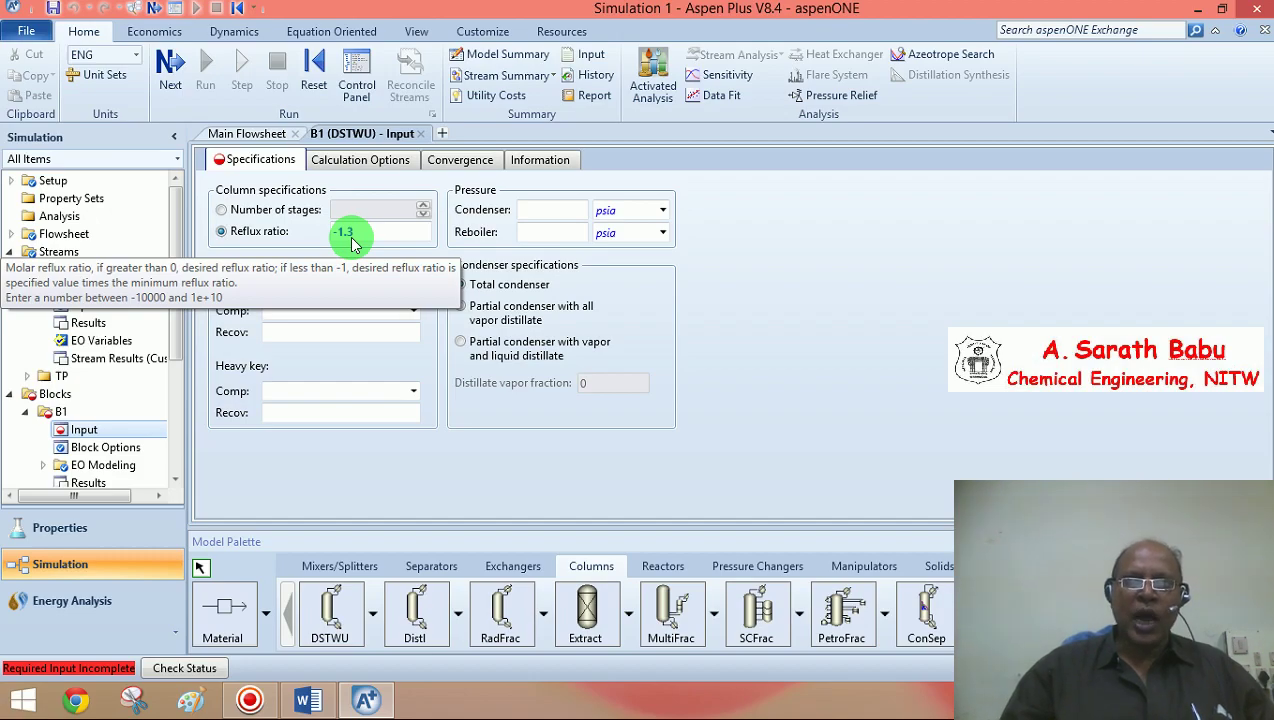
{"action": "left_click", "coordinate": [352, 243]}
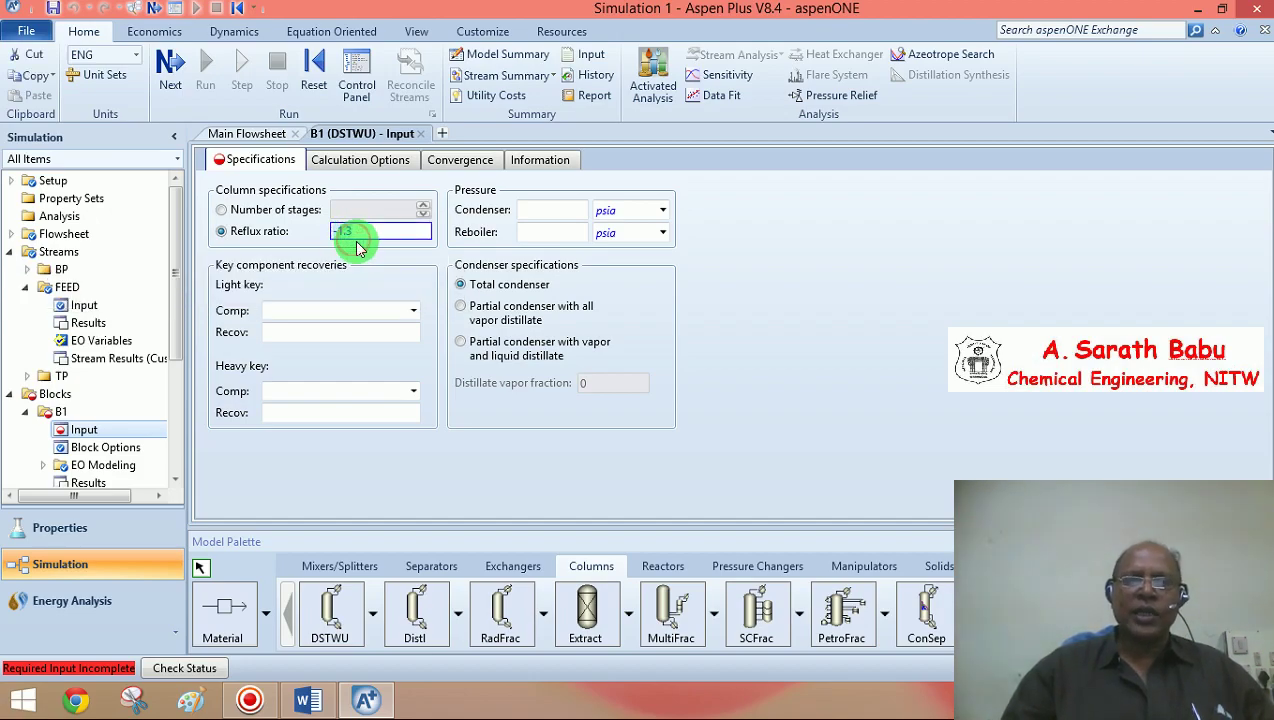
Set both the condenser and reboiler pressures of column B1 to 18 psia.
{"action": "left_click", "coordinate": [548, 209]}
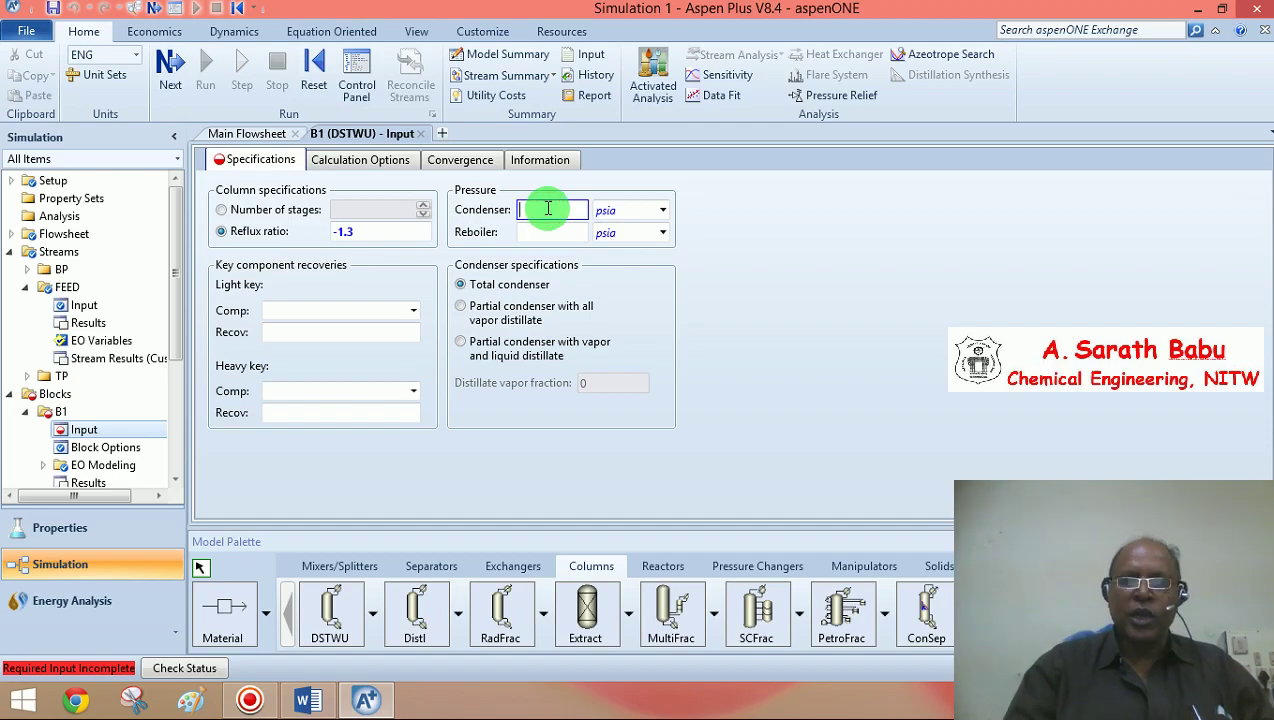
{"action": "type", "text": "18"}
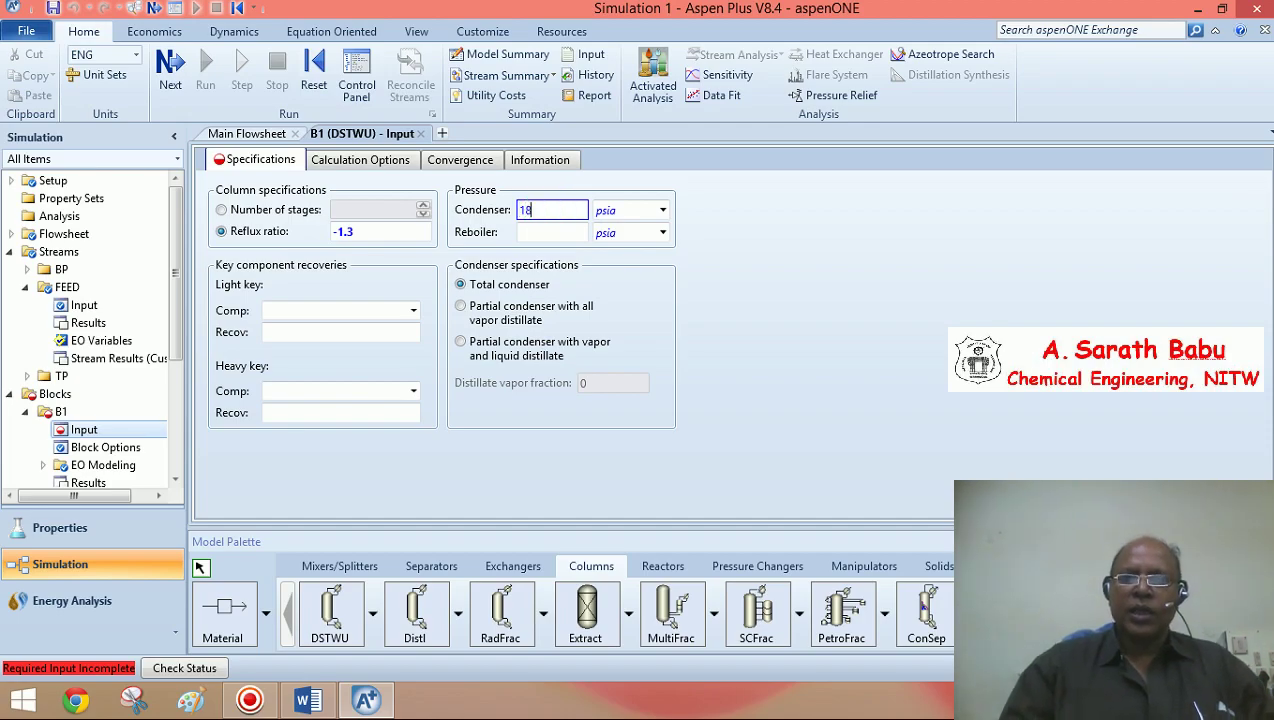
{"action": "left_click", "coordinate": [535, 235]}
{"action": "type", "text": "18"}
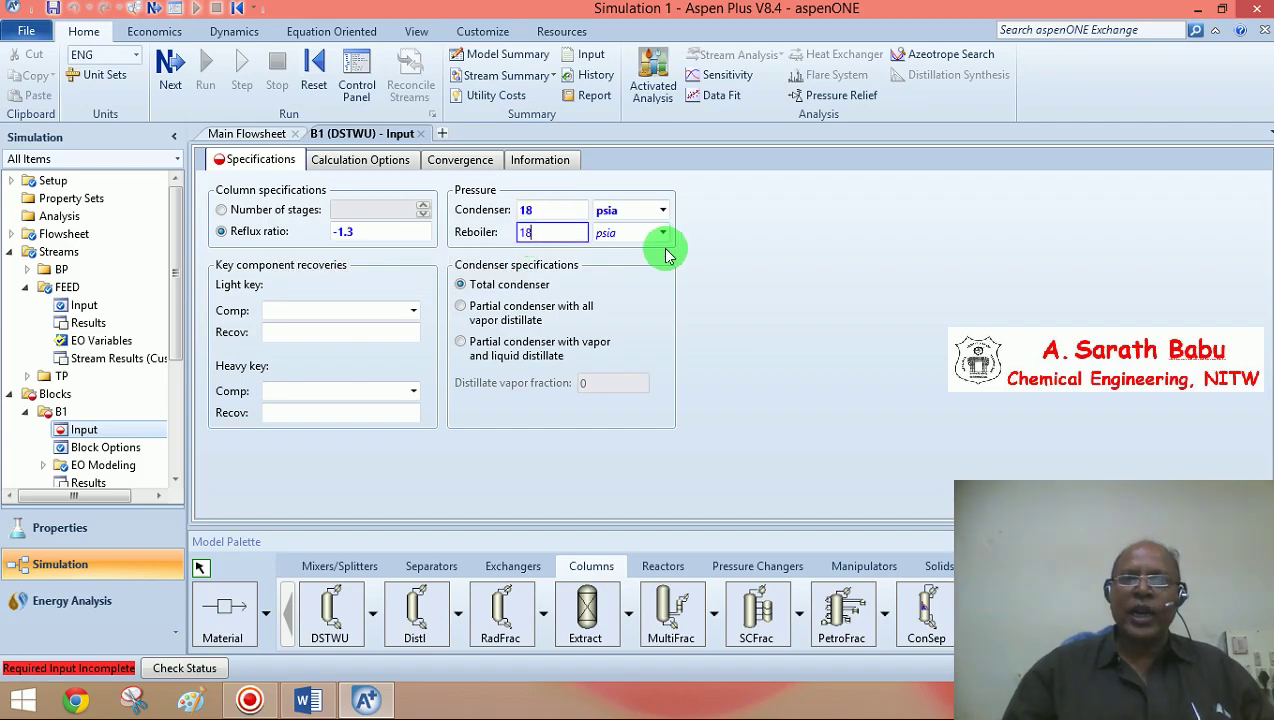
{"action": "left_click", "coordinate": [705, 266]}
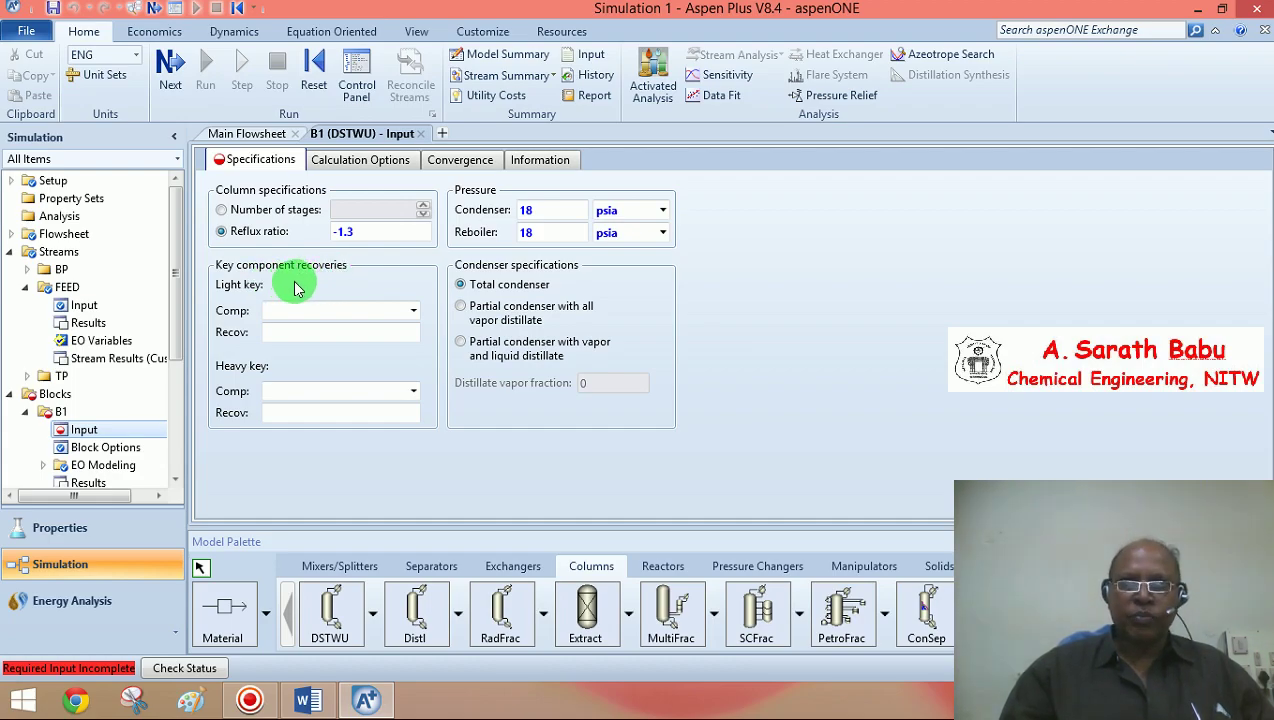
Choose METHANOL as the light key component with a recovery of 0.98.
{"action": "left_click", "coordinate": [413, 312]}
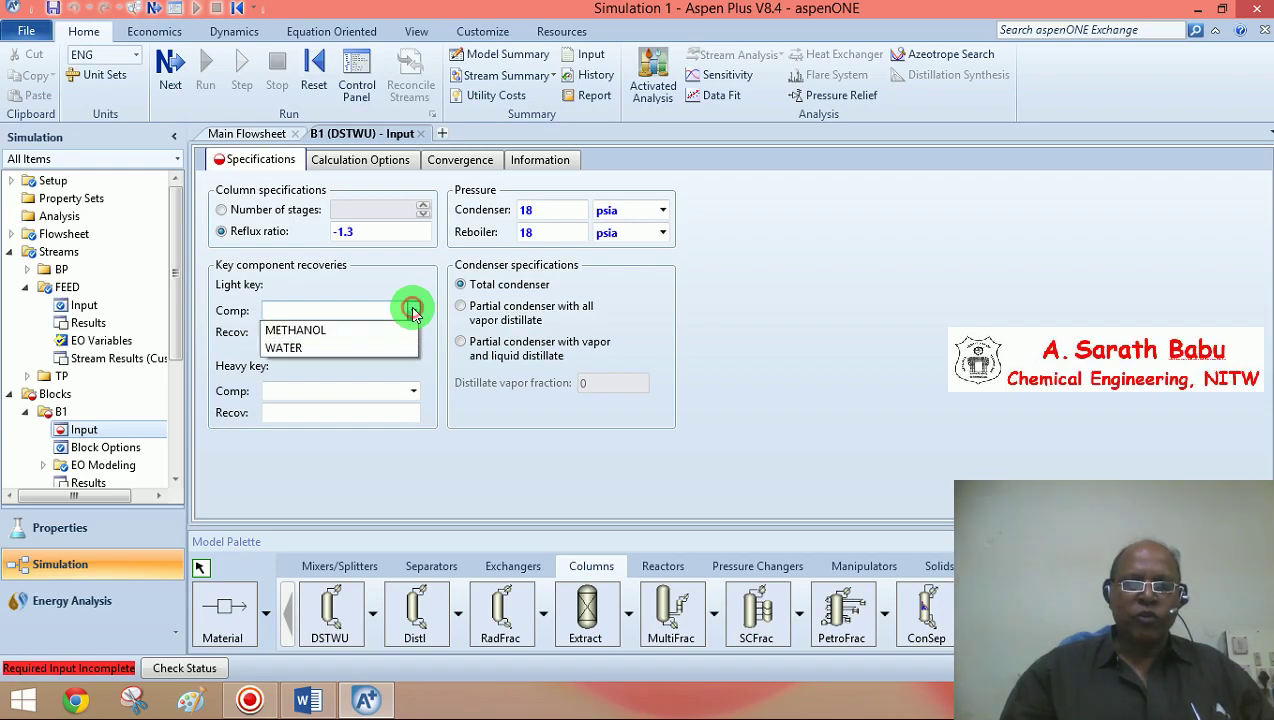
{"action": "left_click", "coordinate": [334, 328]}
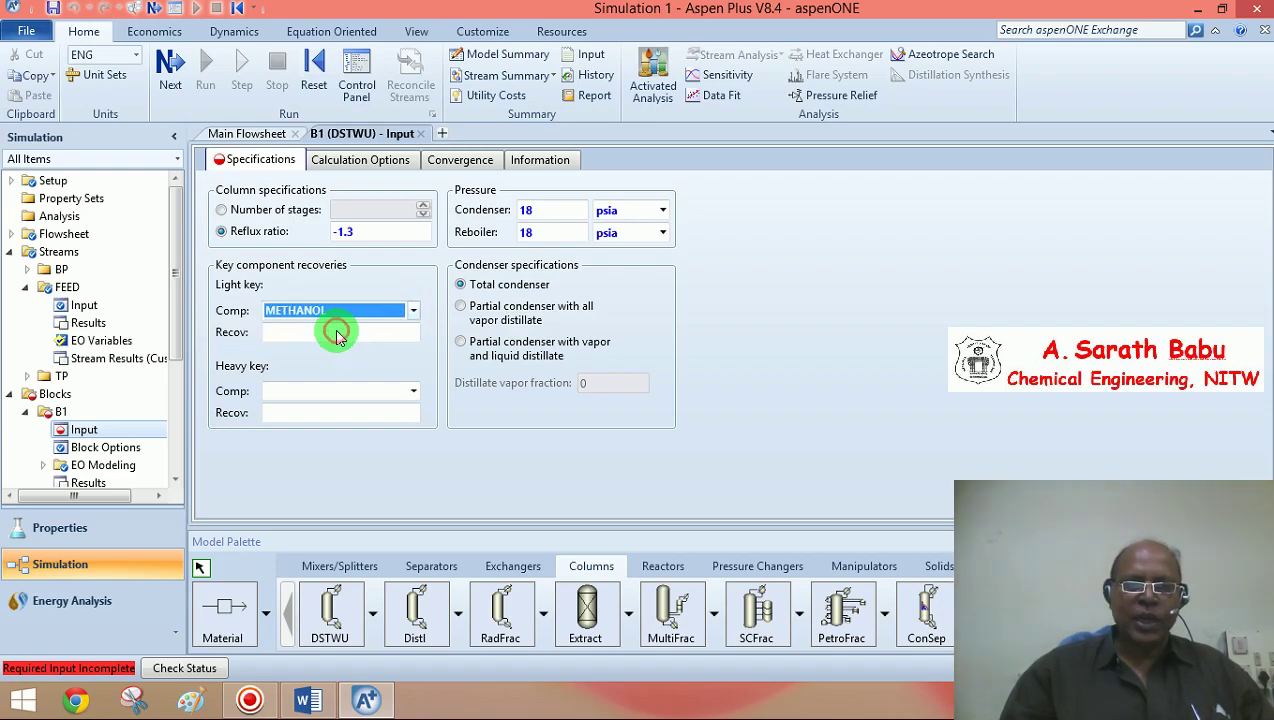
{"action": "left_click", "coordinate": [284, 335]}
{"action": "type", "text": "0.98"}
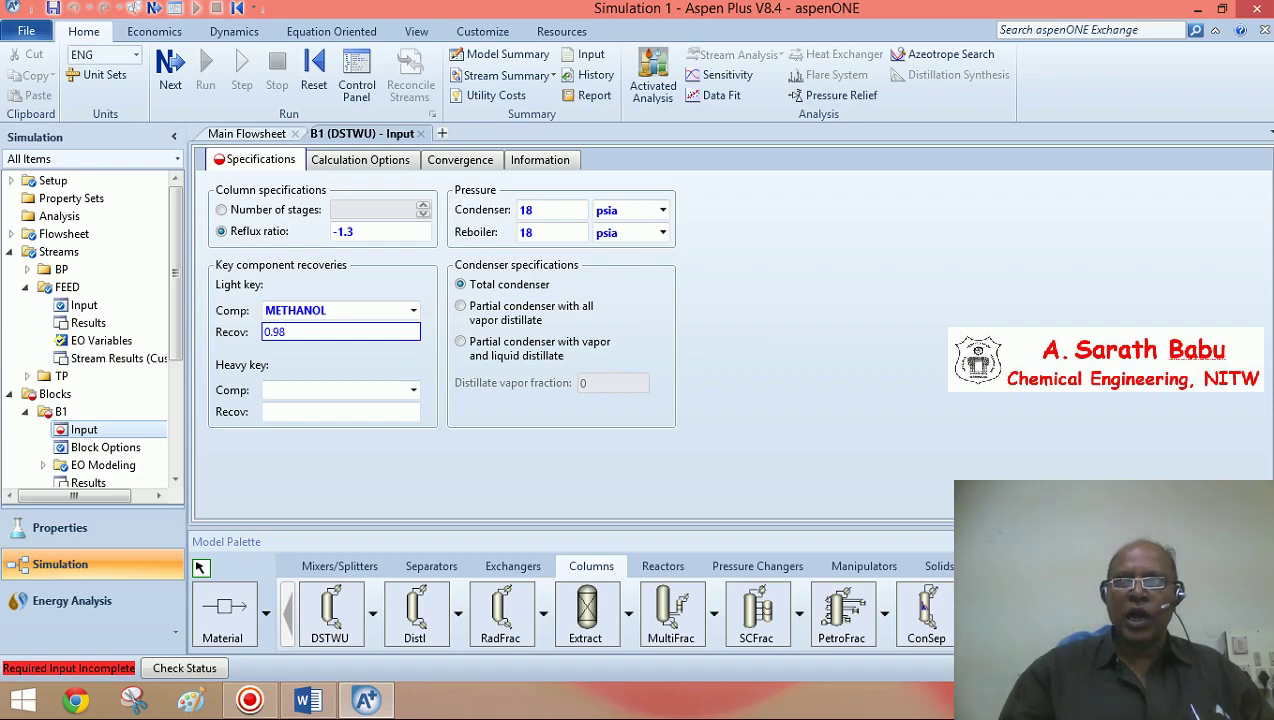
{"action": "double_click", "coordinate": [268, 333]}
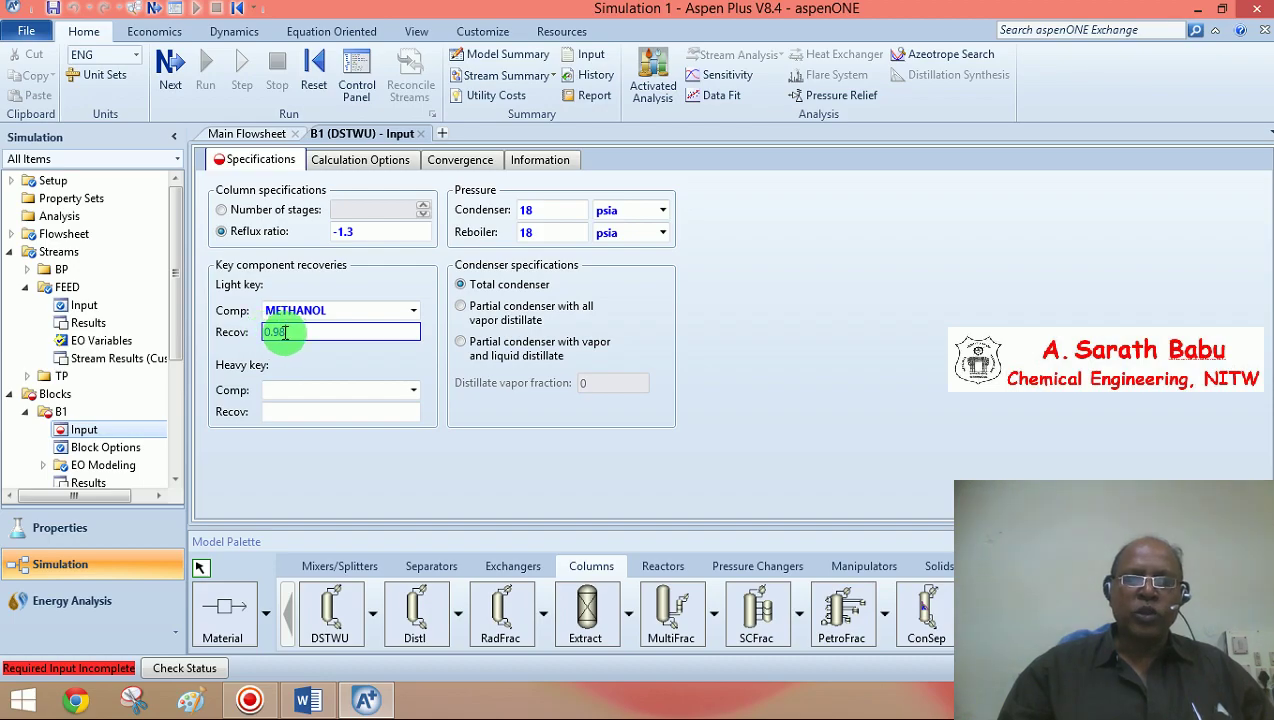
{"action": "left_click_drag", "start_coordinate": [264, 333], "coordinate": [288, 335]}
{"action": "left_click", "coordinate": [288, 333]}
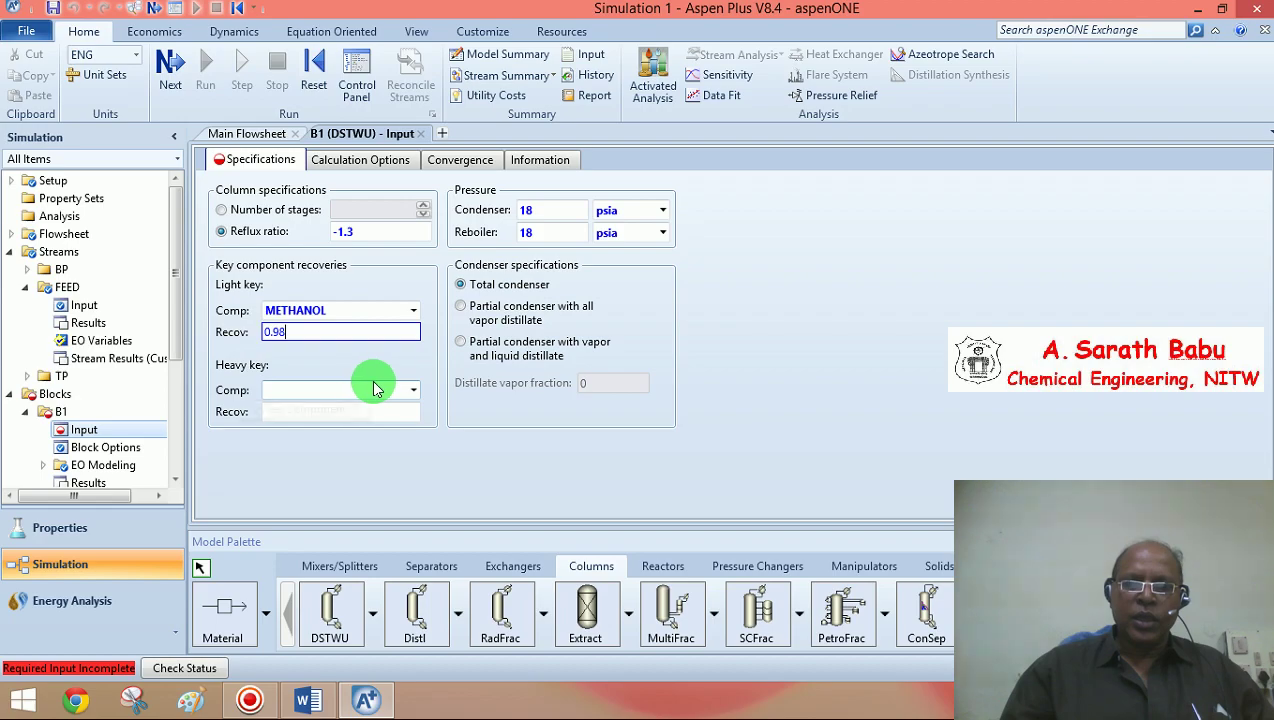
Choose WATER as the heavy key component with a recovery of 0.01.
{"action": "left_click", "coordinate": [414, 391]}
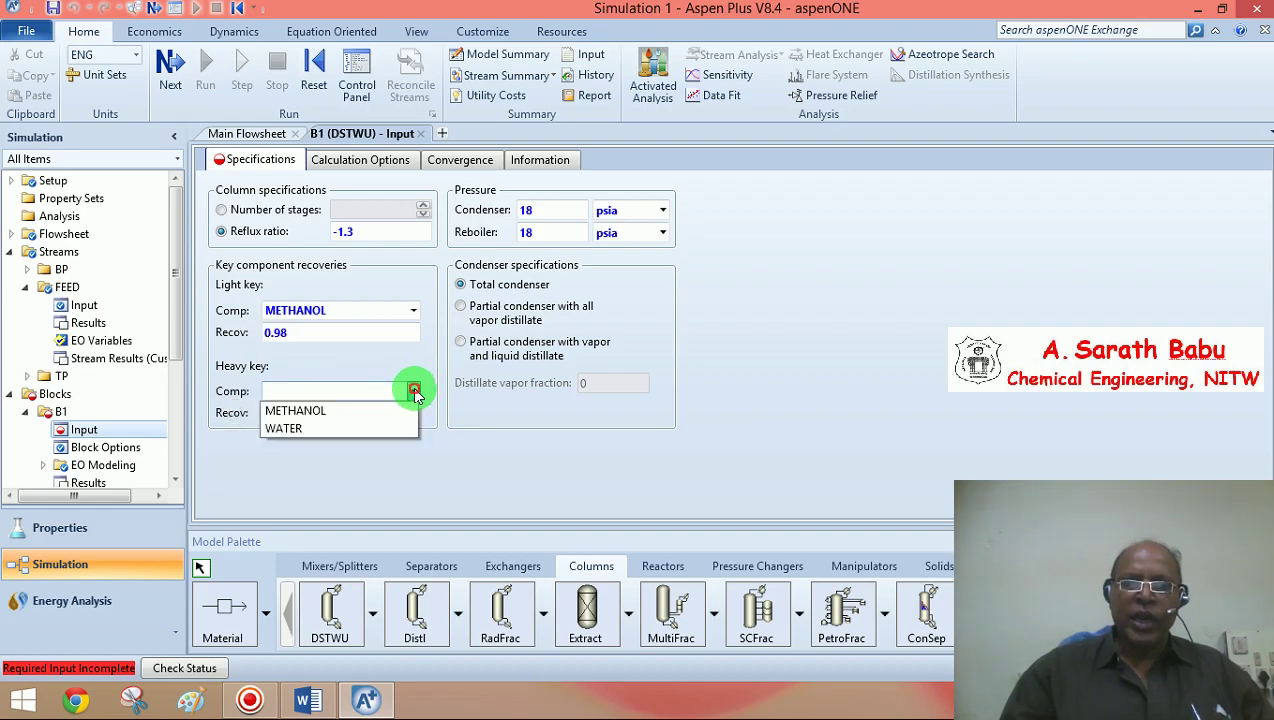
{"action": "left_click", "coordinate": [312, 428]}
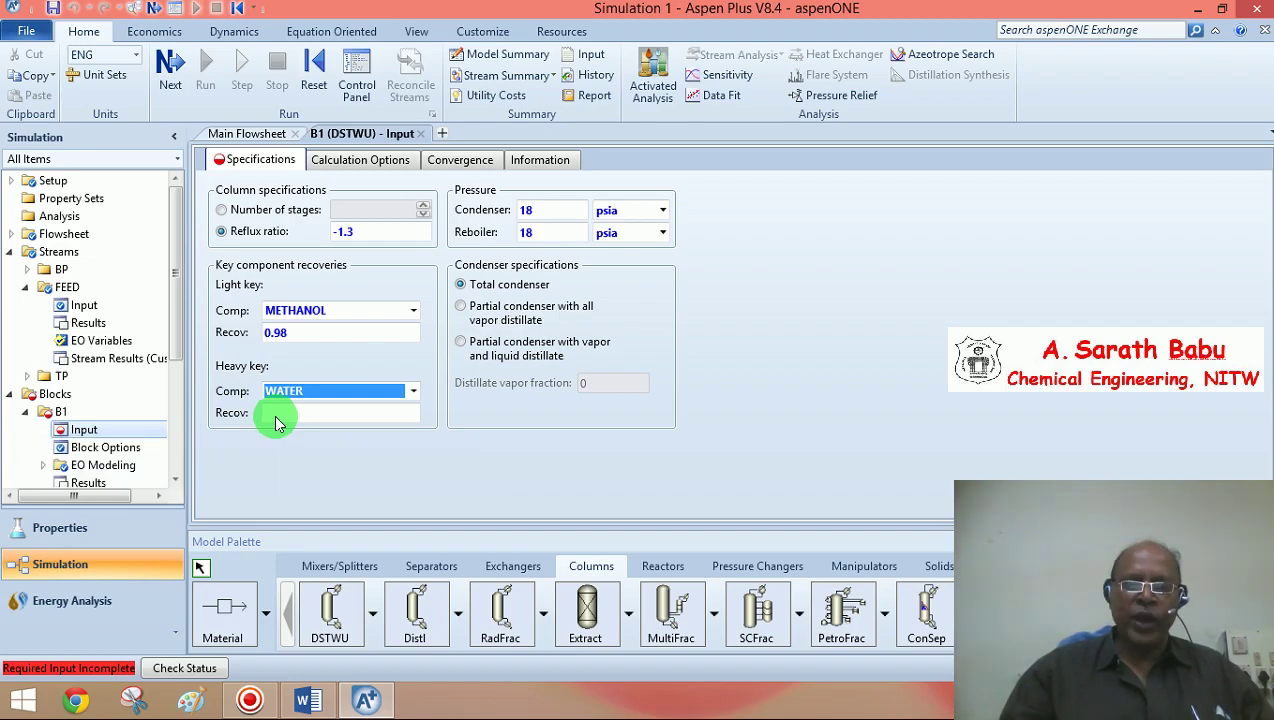
{"action": "left_click", "coordinate": [280, 413]}
{"action": "type", "text": "0.01"}
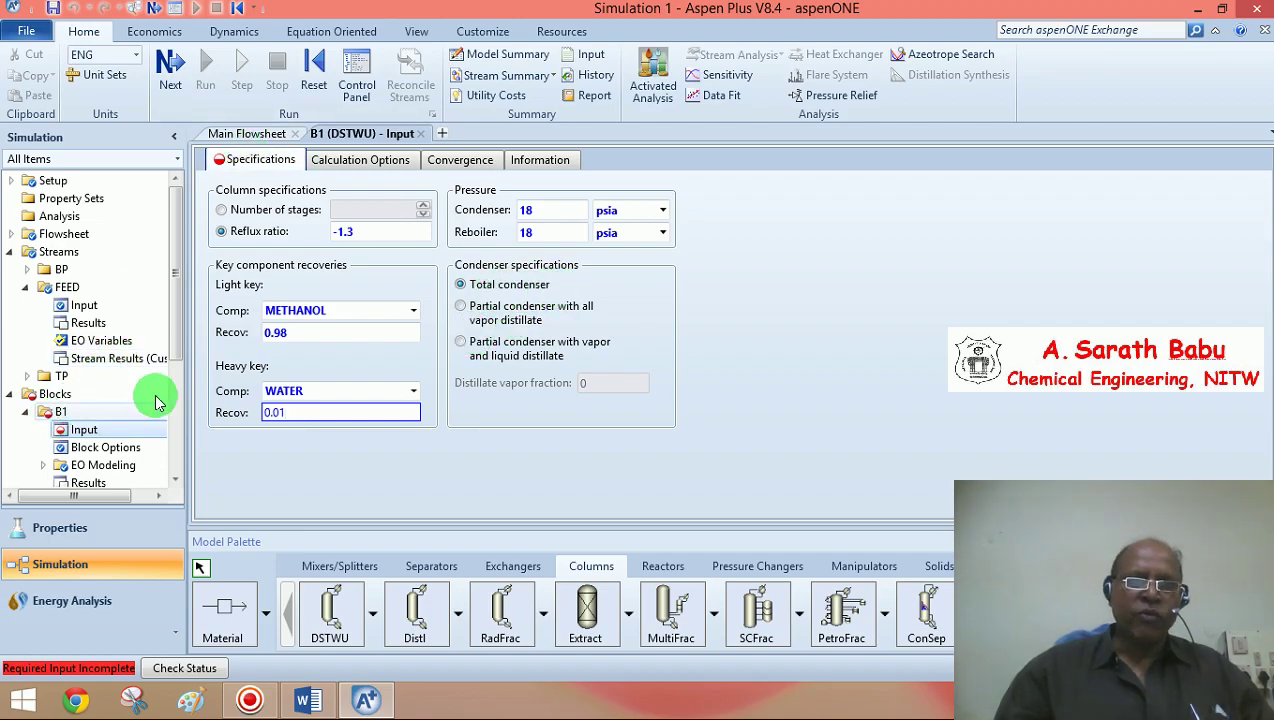
Run the simulation with the completed column B1 specifications.
{"action": "left_click", "coordinate": [395, 463]}
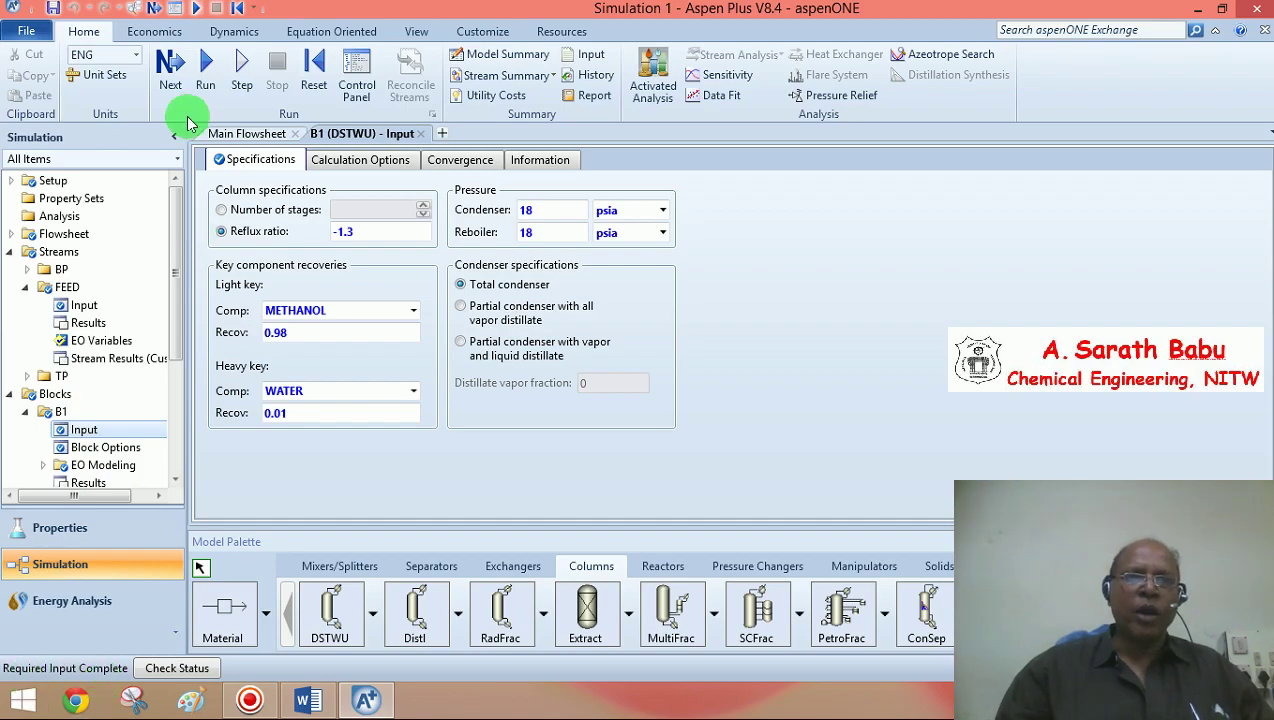
{"action": "left_click", "coordinate": [165, 68]}
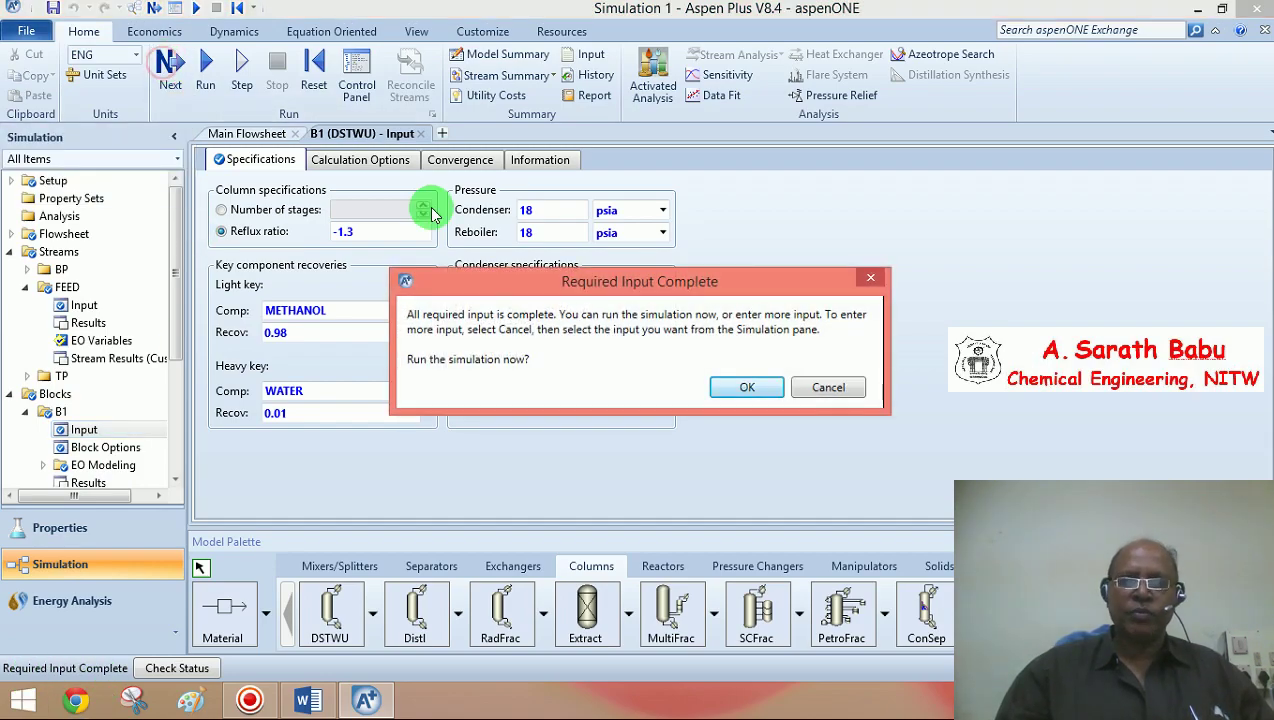
{"action": "left_click", "coordinate": [745, 389]}
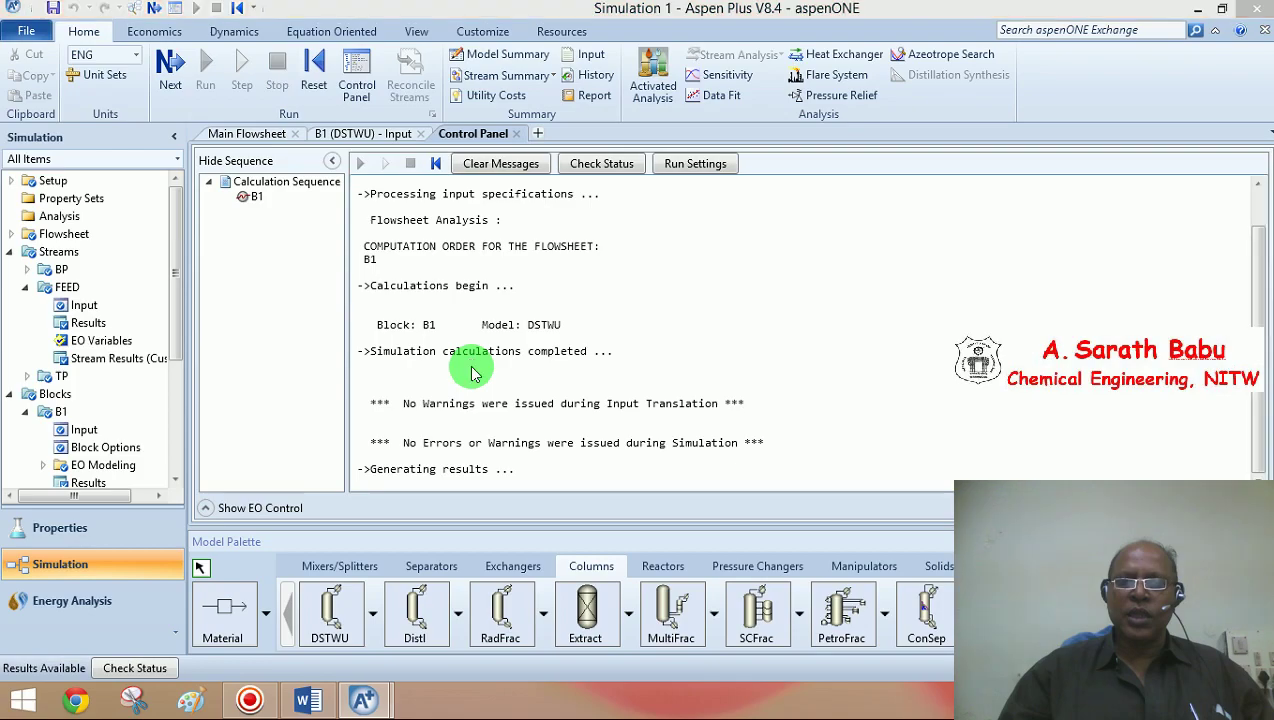
{"action": "left_click", "coordinate": [680, 381]}
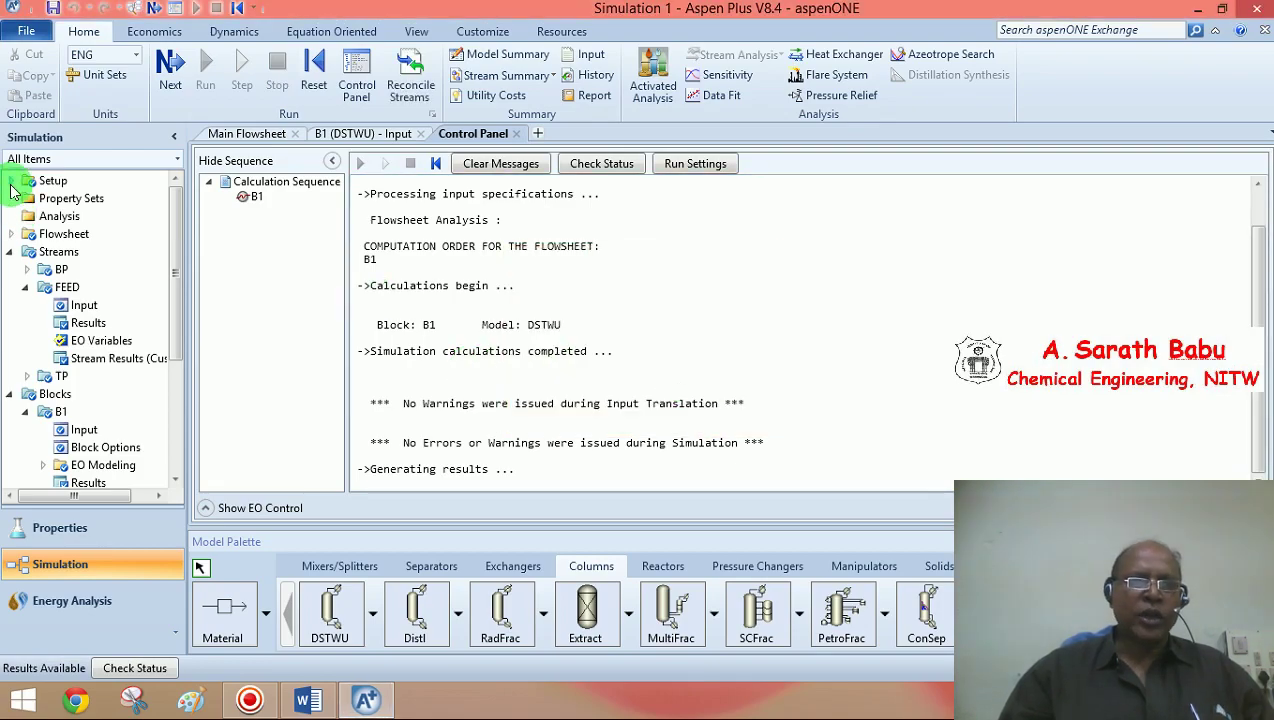
Include the mole fraction basis in the stream report through the setup report options.
{"action": "left_click", "coordinate": [11, 184]}
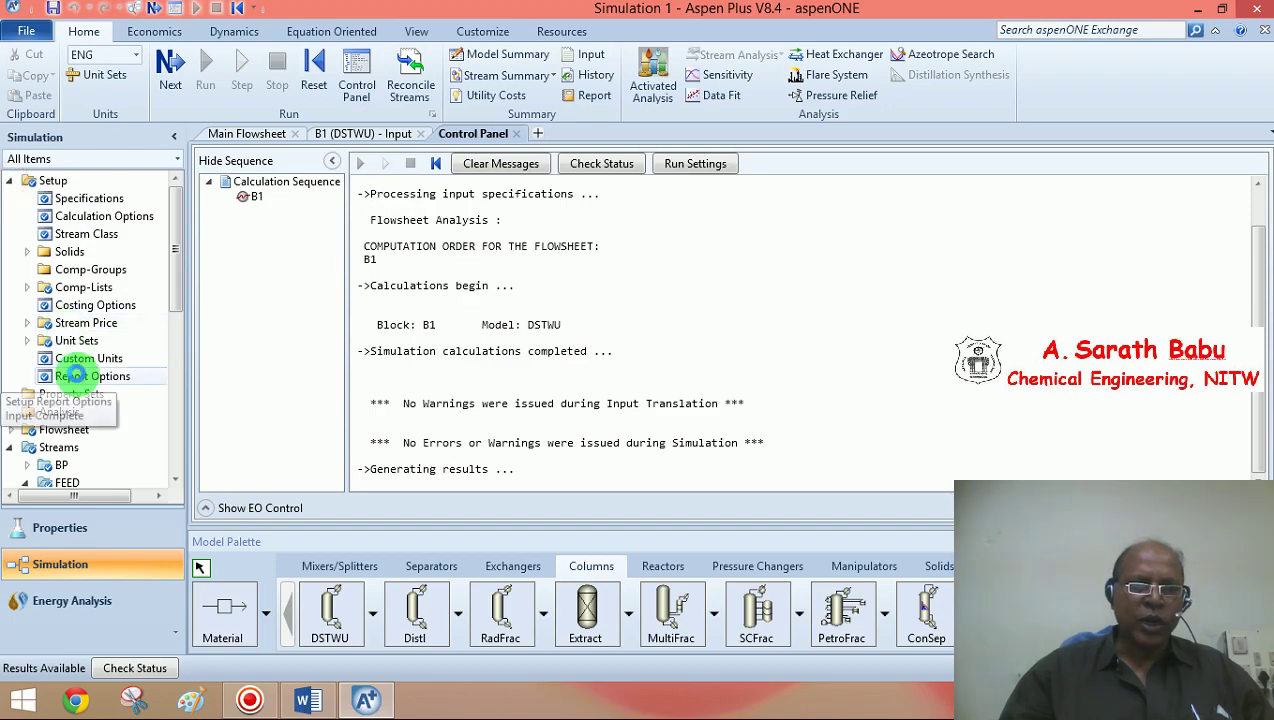
{"action": "left_click", "coordinate": [75, 375]}
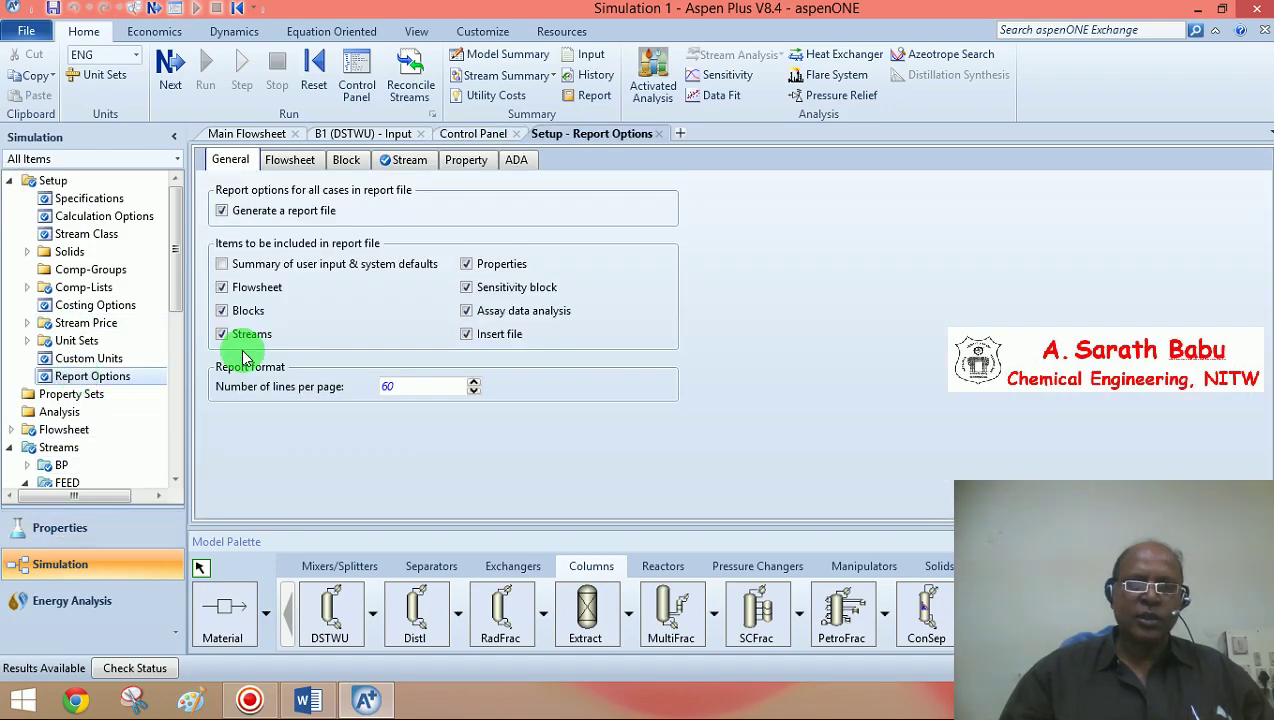
{"action": "left_click", "coordinate": [408, 166]}
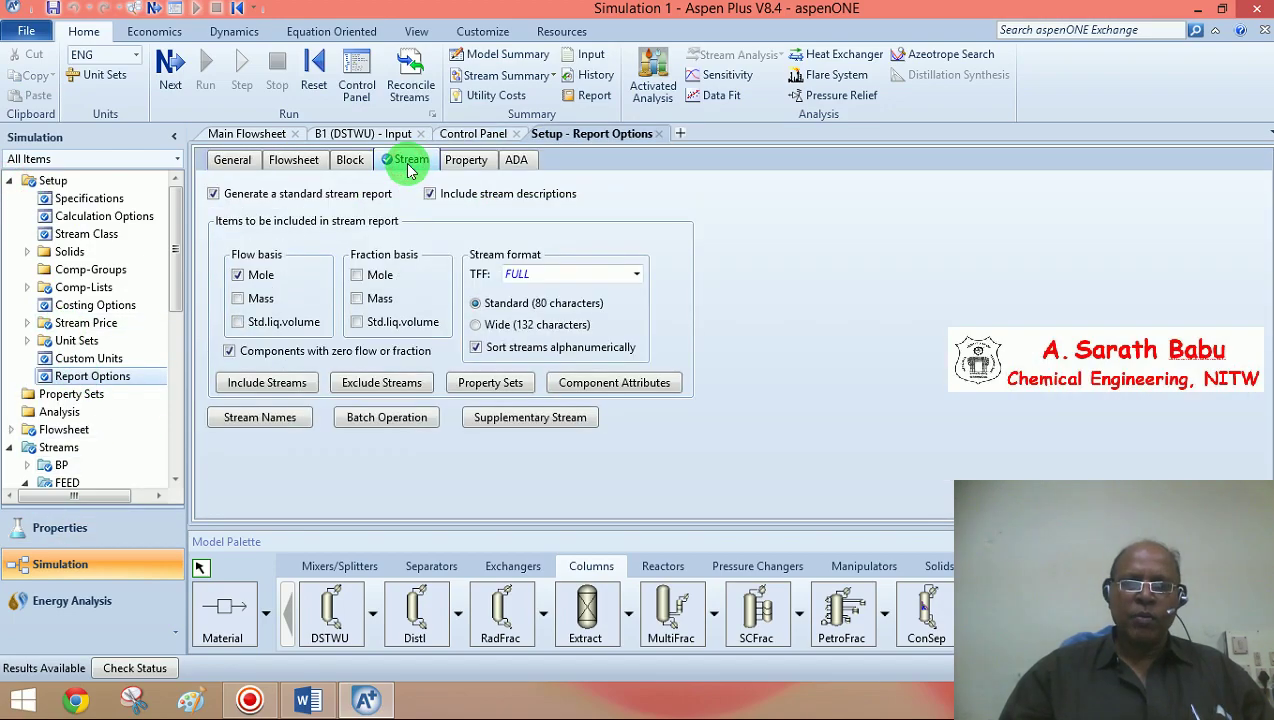
{"action": "left_click", "coordinate": [357, 275]}
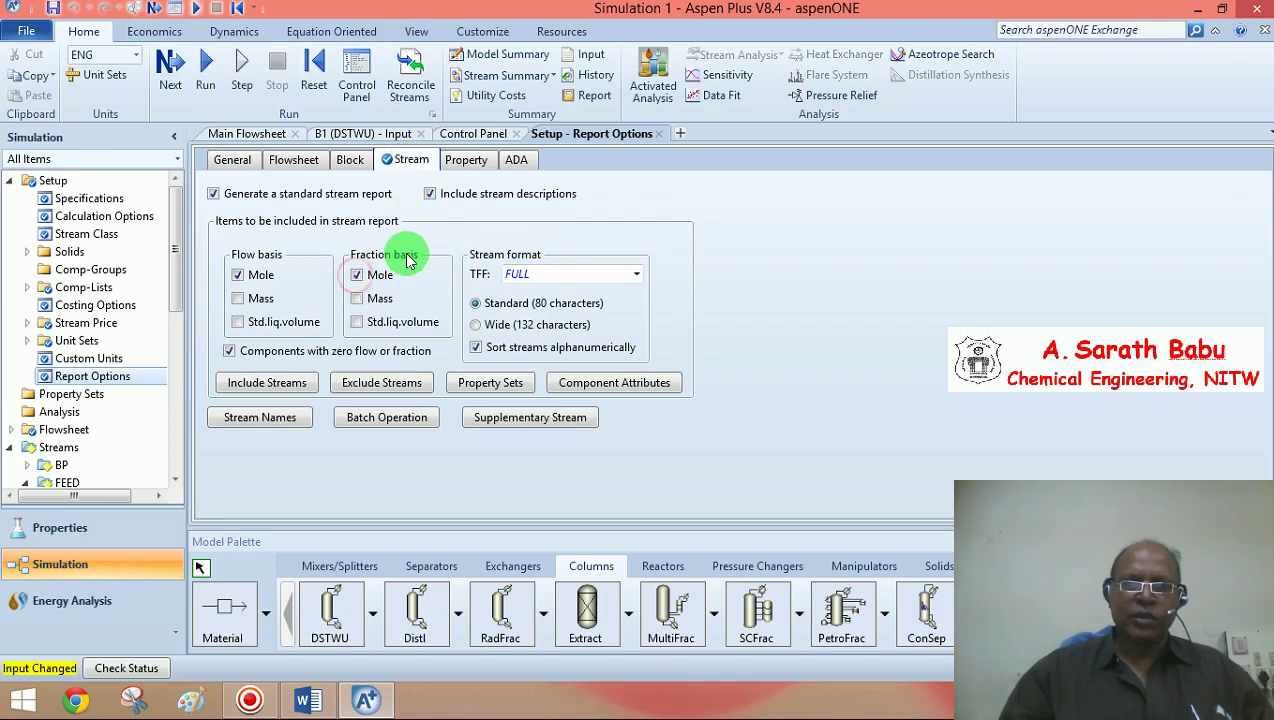
Rerun the simulation with the updated stream report options.
{"action": "left_click", "coordinate": [174, 70]}
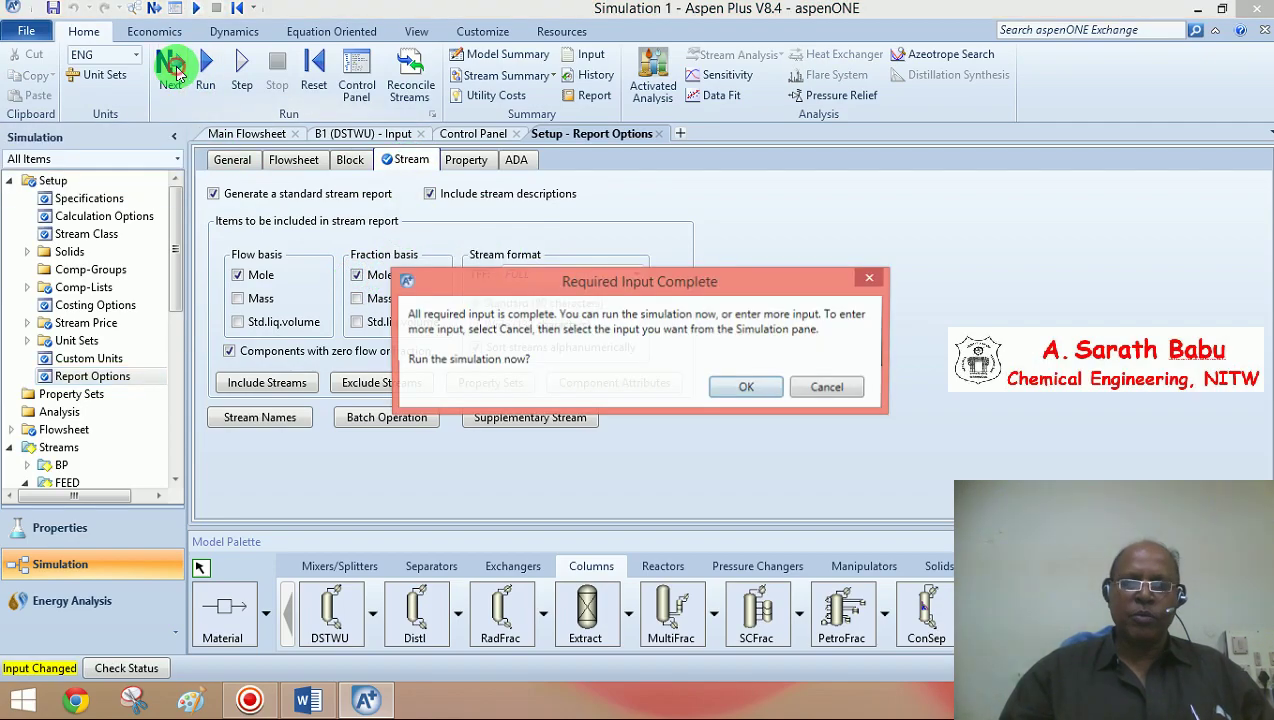
{"action": "left_click", "coordinate": [747, 387]}
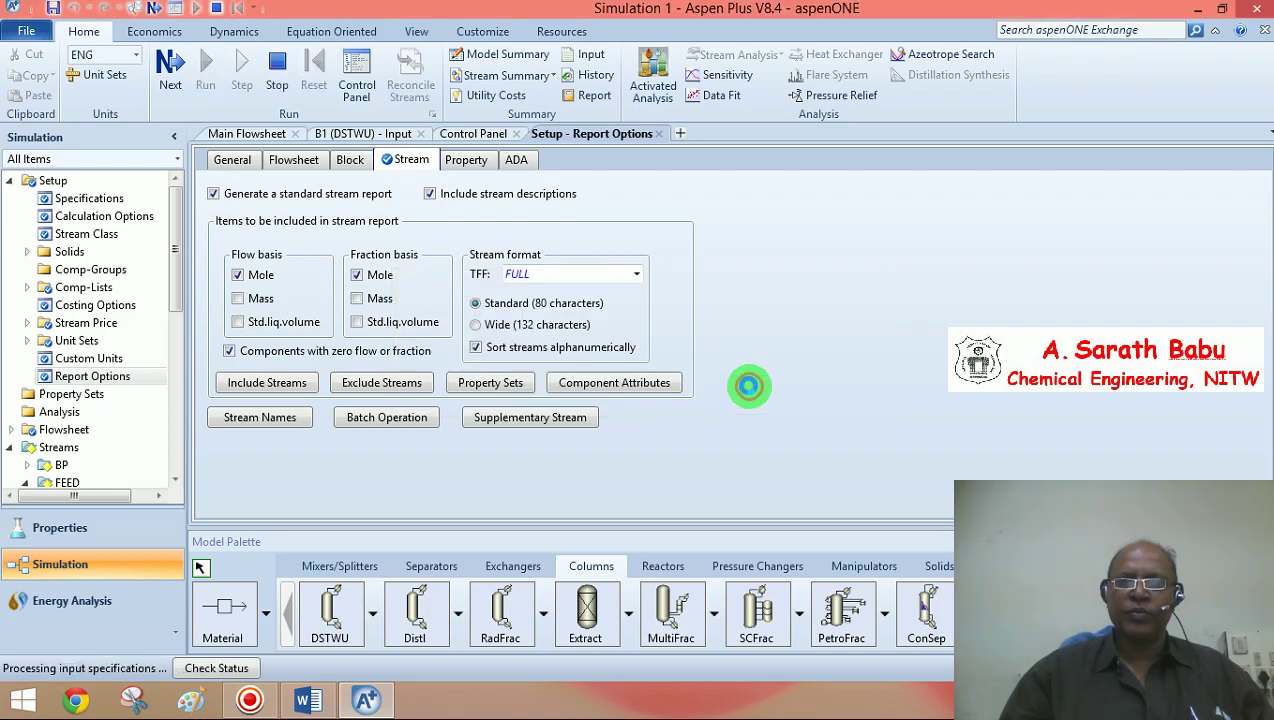
{"action": "left_click", "coordinate": [693, 388]}
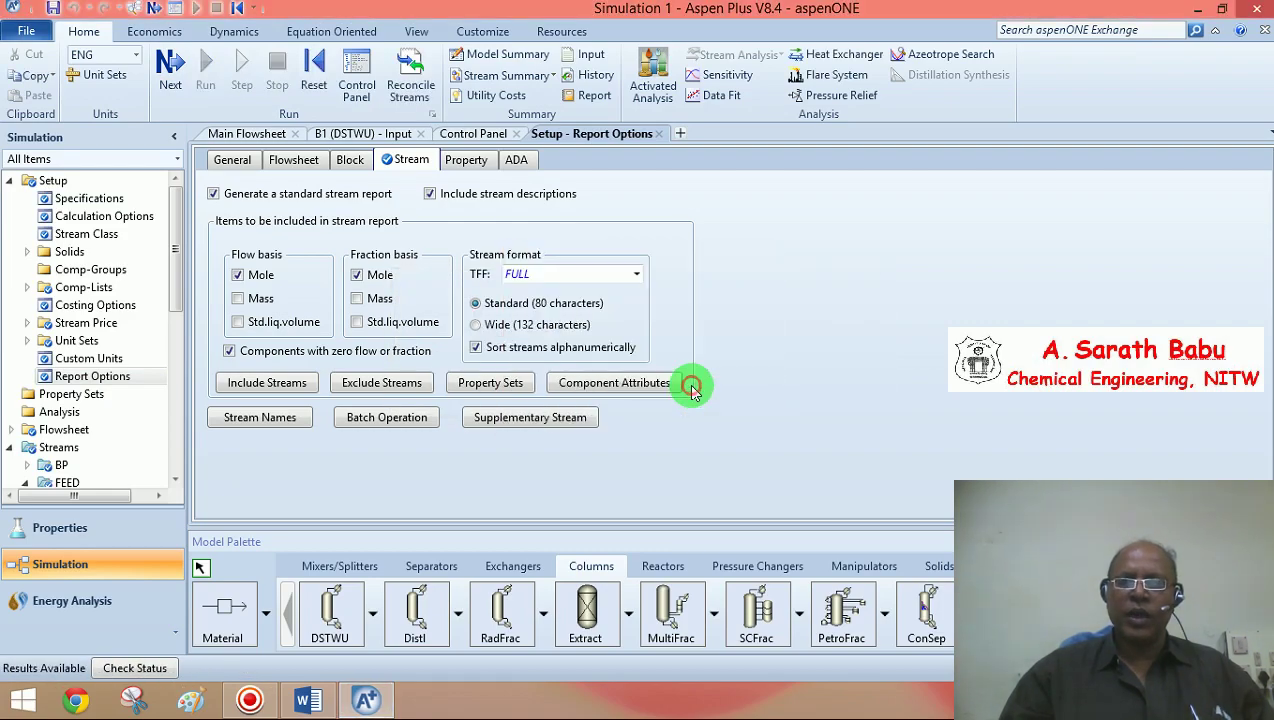
View the results summary of column B1 from the main flowsheet and close it.
{"action": "left_click", "coordinate": [270, 136]}
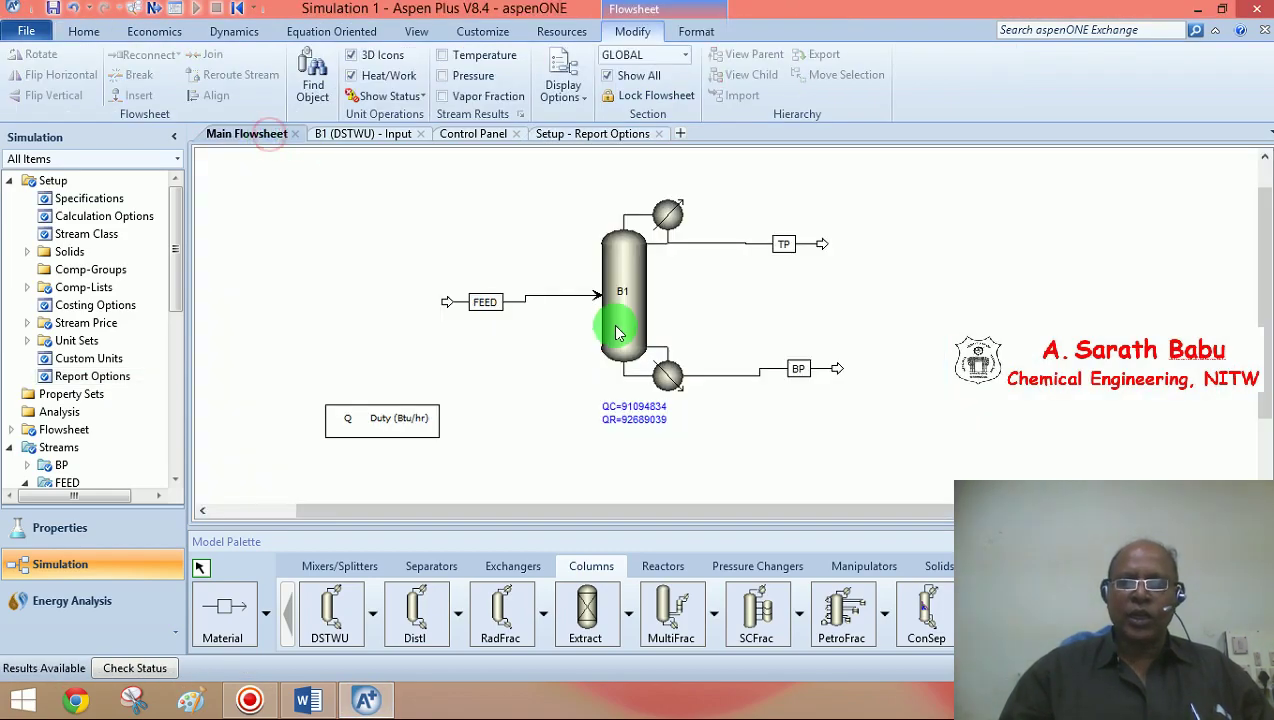
{"action": "right_click", "coordinate": [627, 274]}
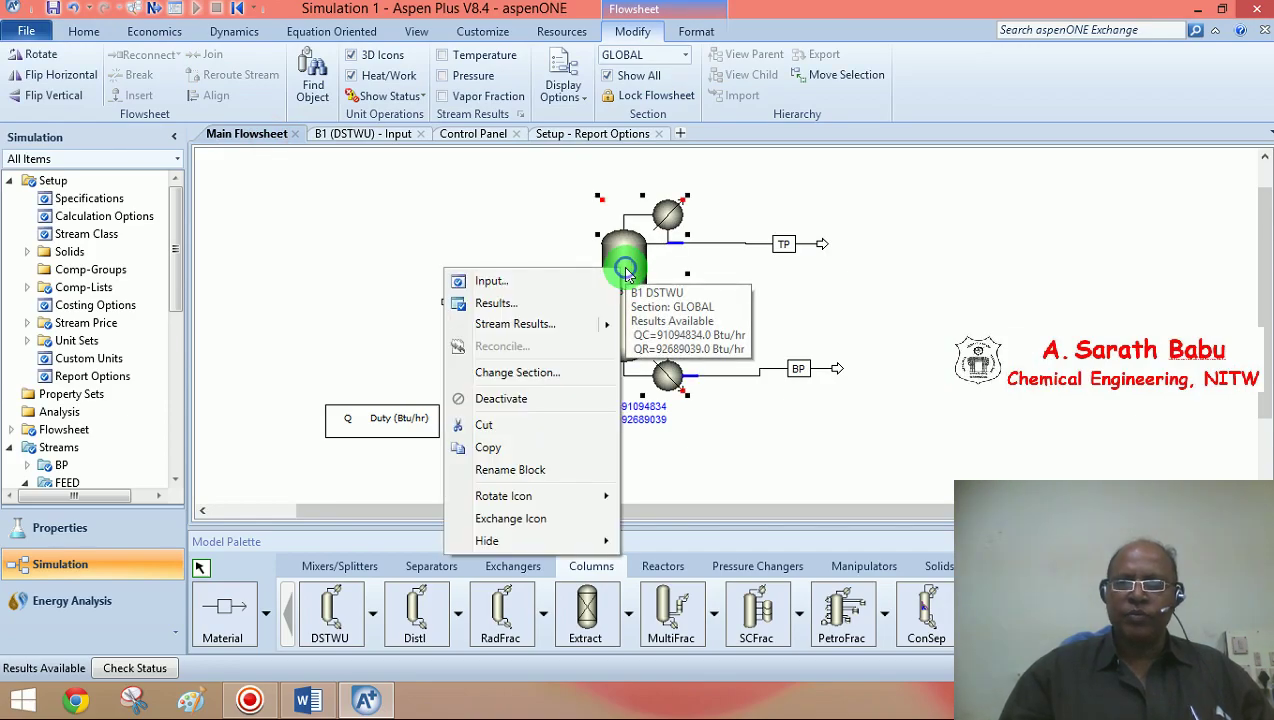
{"action": "left_click", "coordinate": [494, 303]}
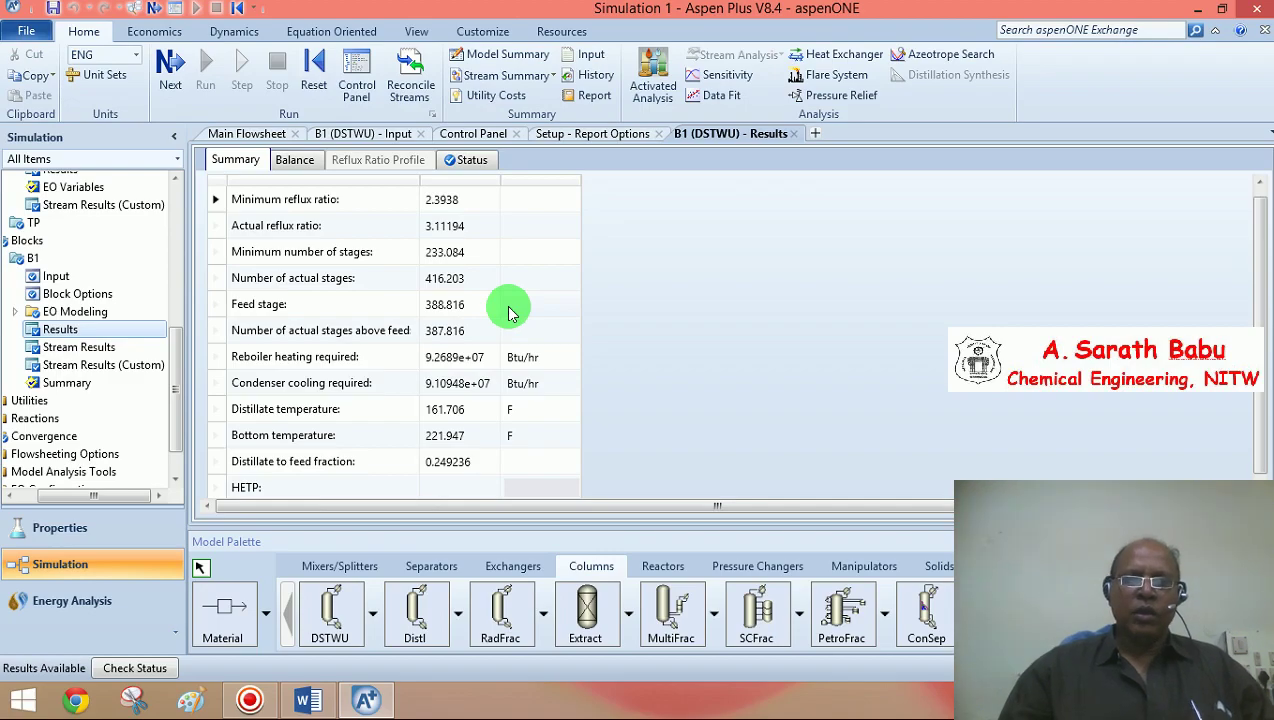
{"action": "left_click", "coordinate": [795, 133]}
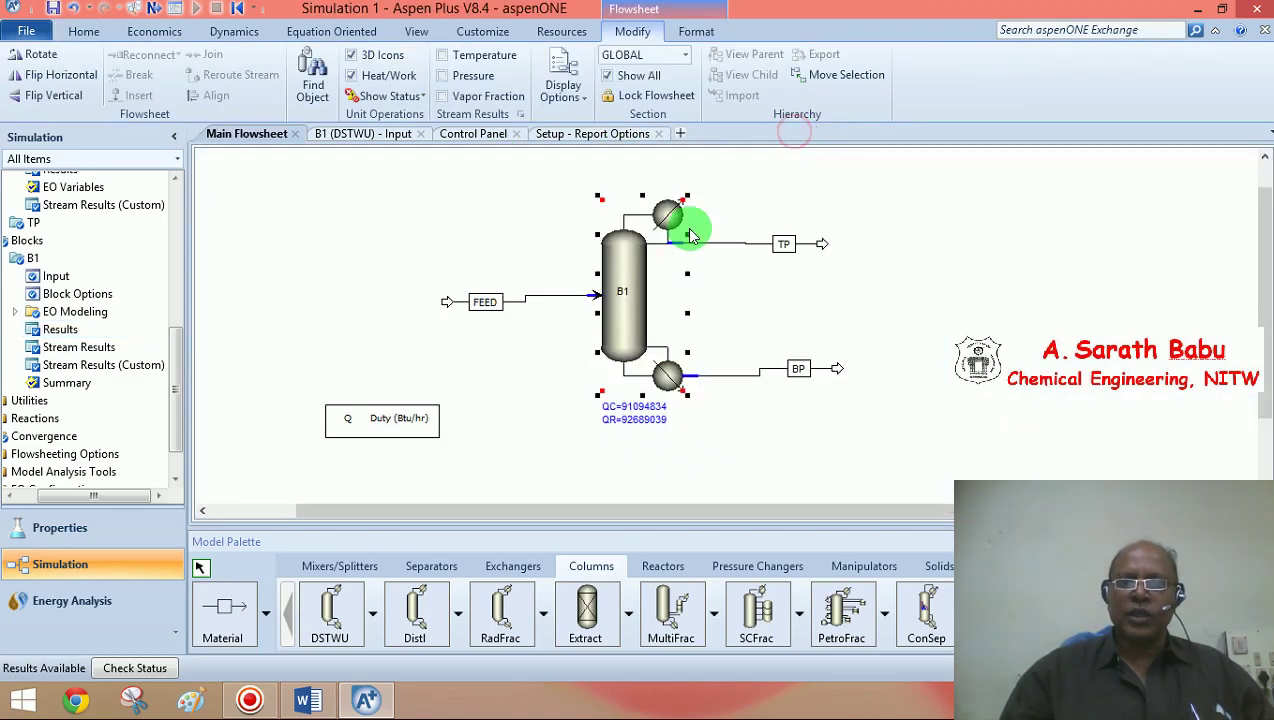
Examine the stream results of column B1 for FEED, TP and BP, including flows, mole fractions, temperatures and enthalpies, and close the table.
{"action": "right_click", "coordinate": [627, 263]}
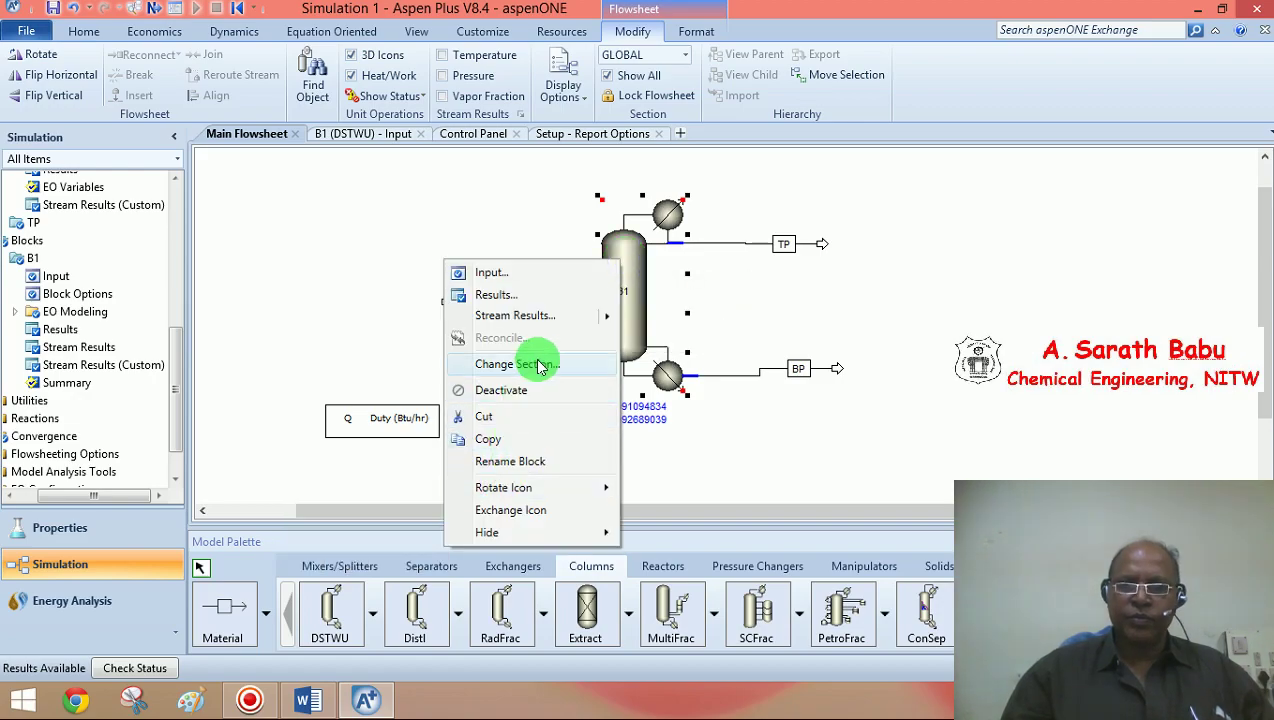
{"action": "left_click", "coordinate": [536, 316]}
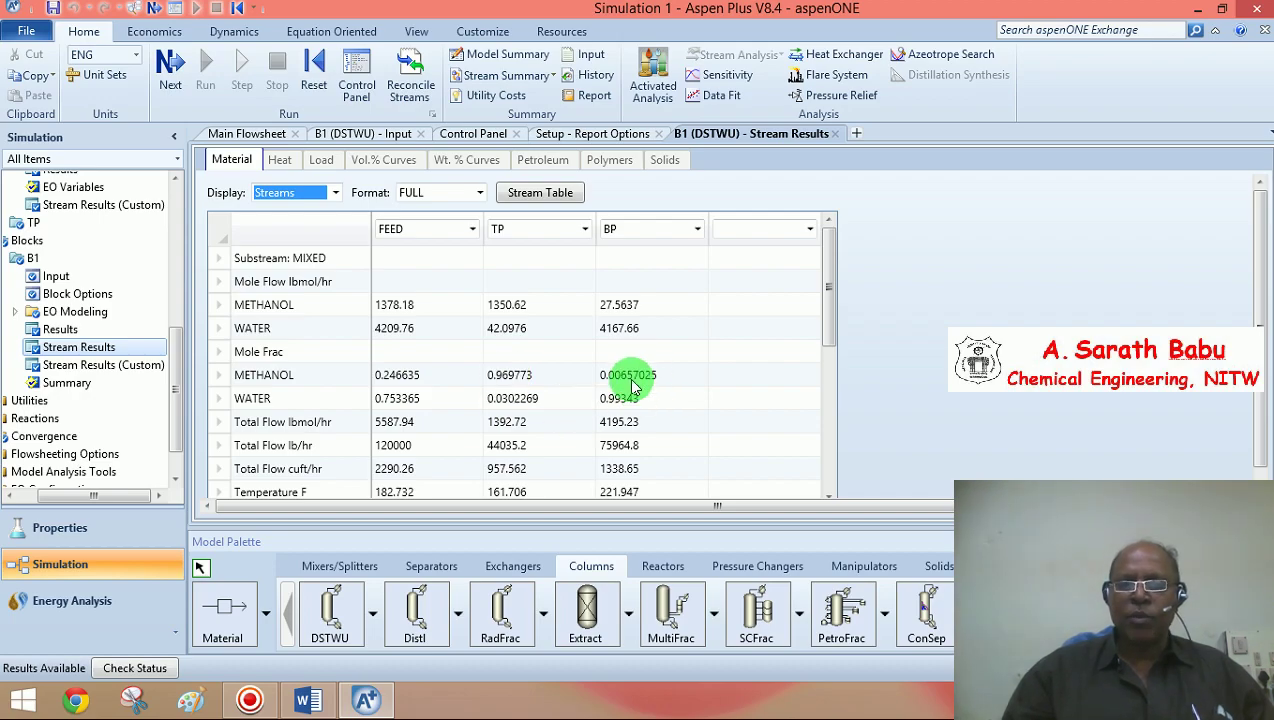
{"action": "left_click", "coordinate": [828, 496]}
{"action": "left_click", "coordinate": [828, 496]}
{"action": "left_click", "coordinate": [828, 496]}
{"action": "left_click", "coordinate": [828, 496]}
{"action": "left_click", "coordinate": [828, 496]}
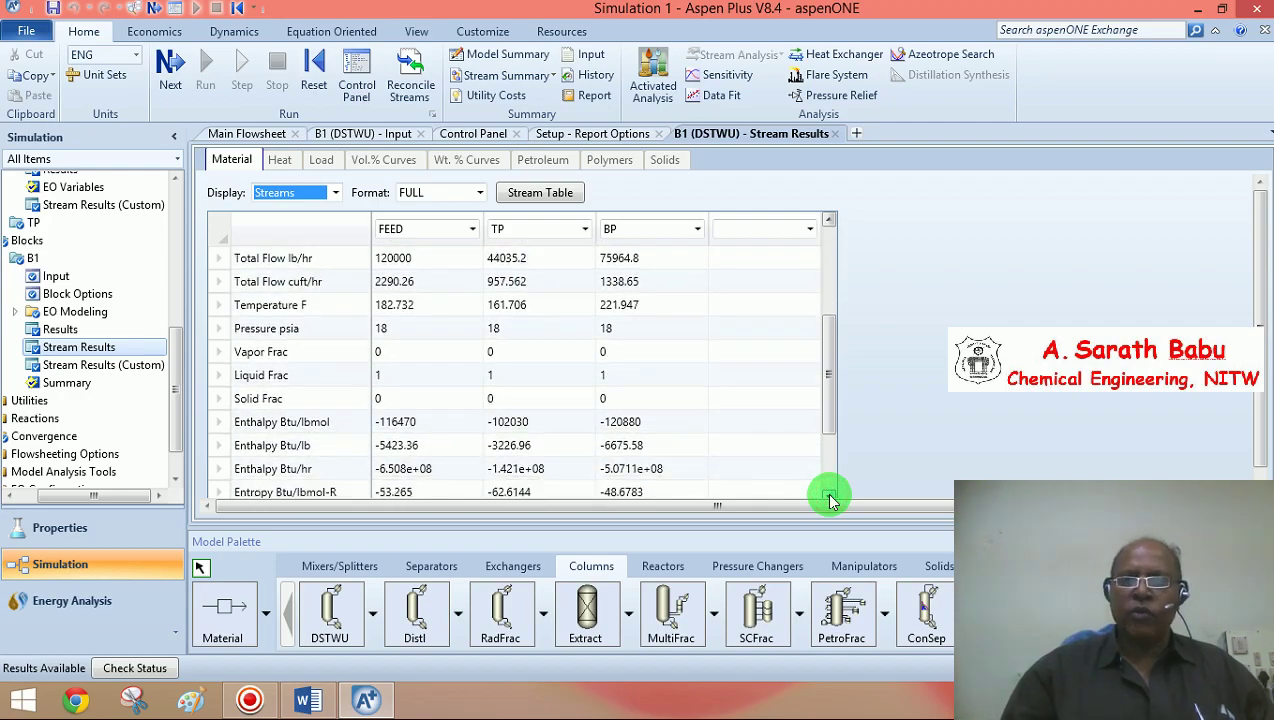
{"action": "left_click", "coordinate": [837, 134]}
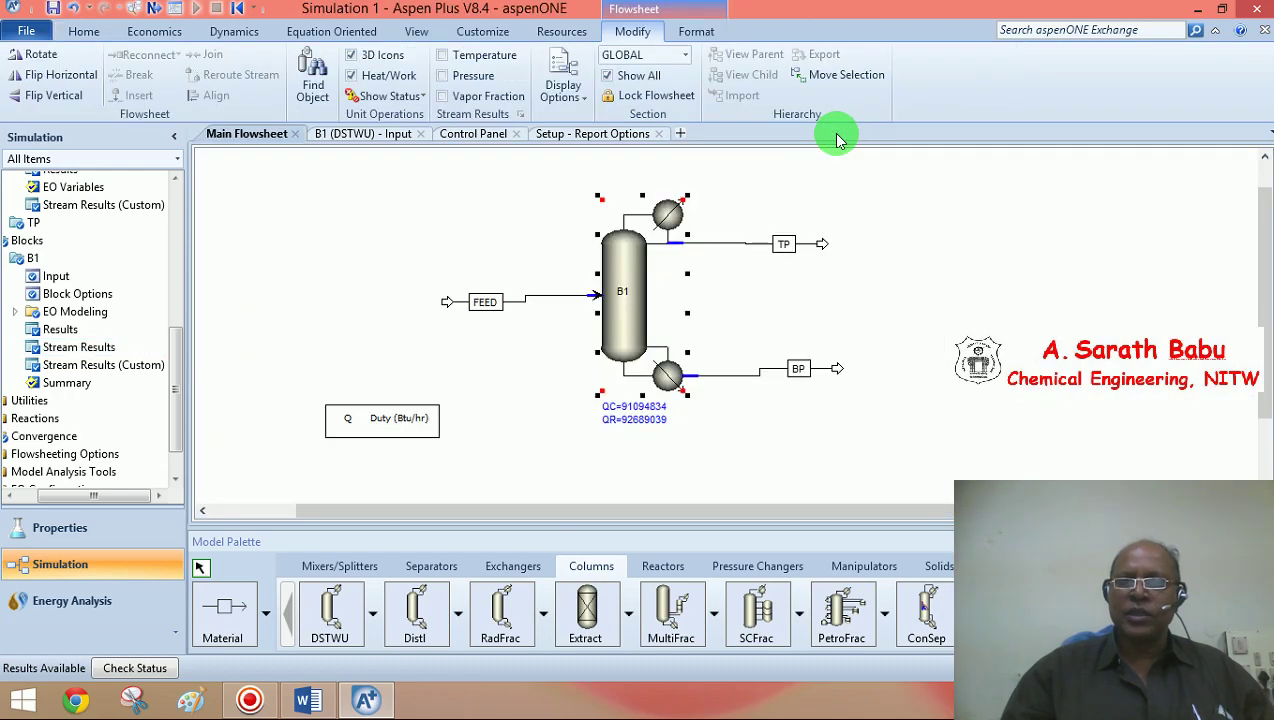
Review column B1's reflux ratios, stage numbers, feed stage and heat duties in its results, and close the results and report options forms.
{"action": "right_click", "coordinate": [628, 261]}
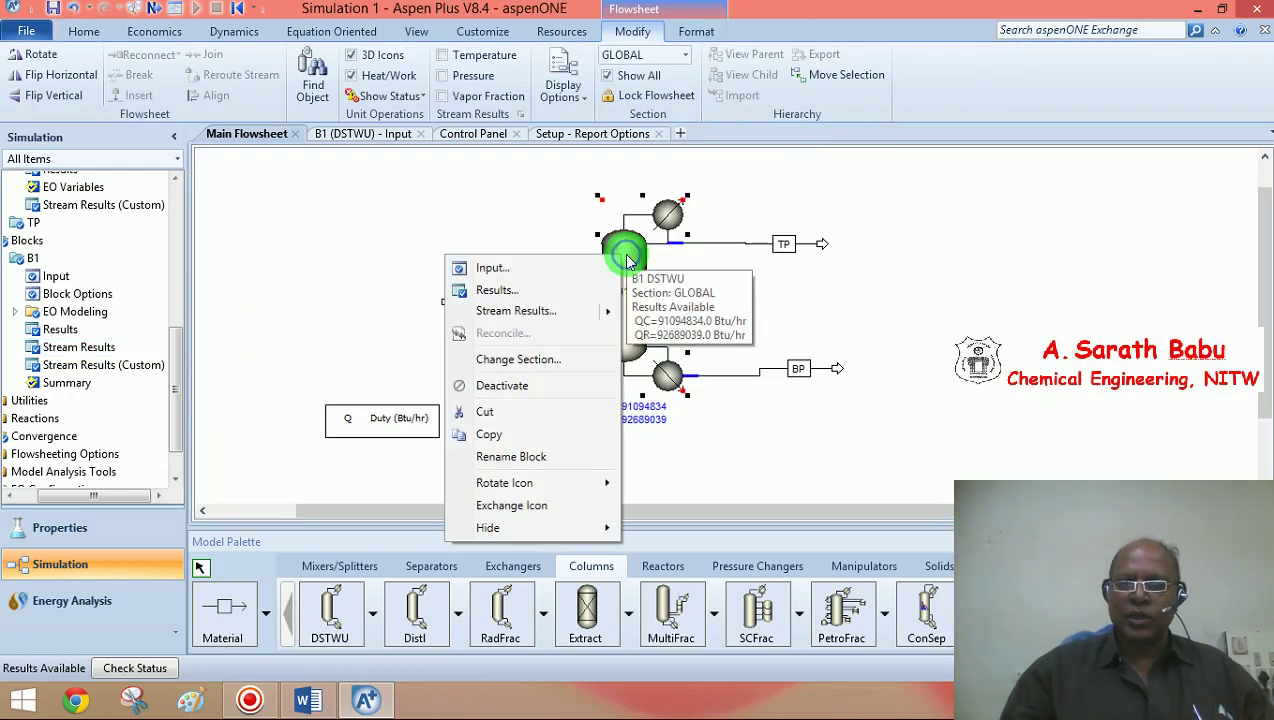
{"action": "left_click", "coordinate": [529, 289]}
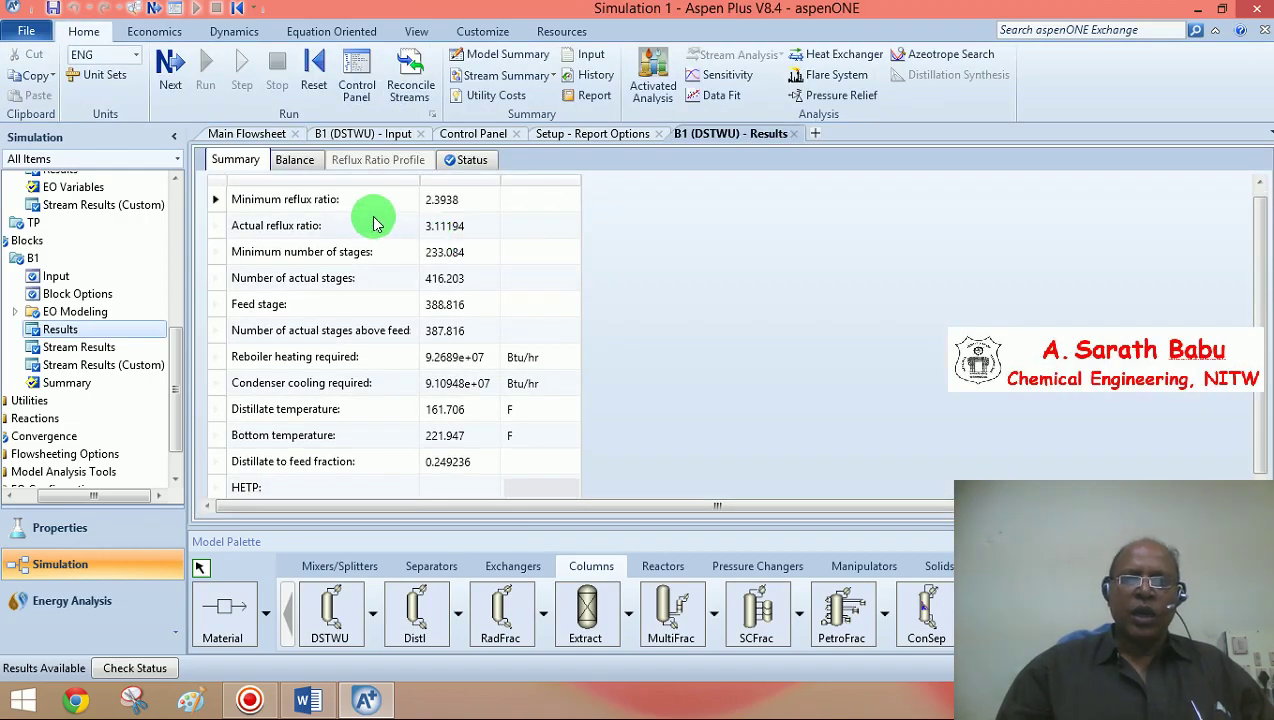
{"action": "left_click", "coordinate": [443, 216]}
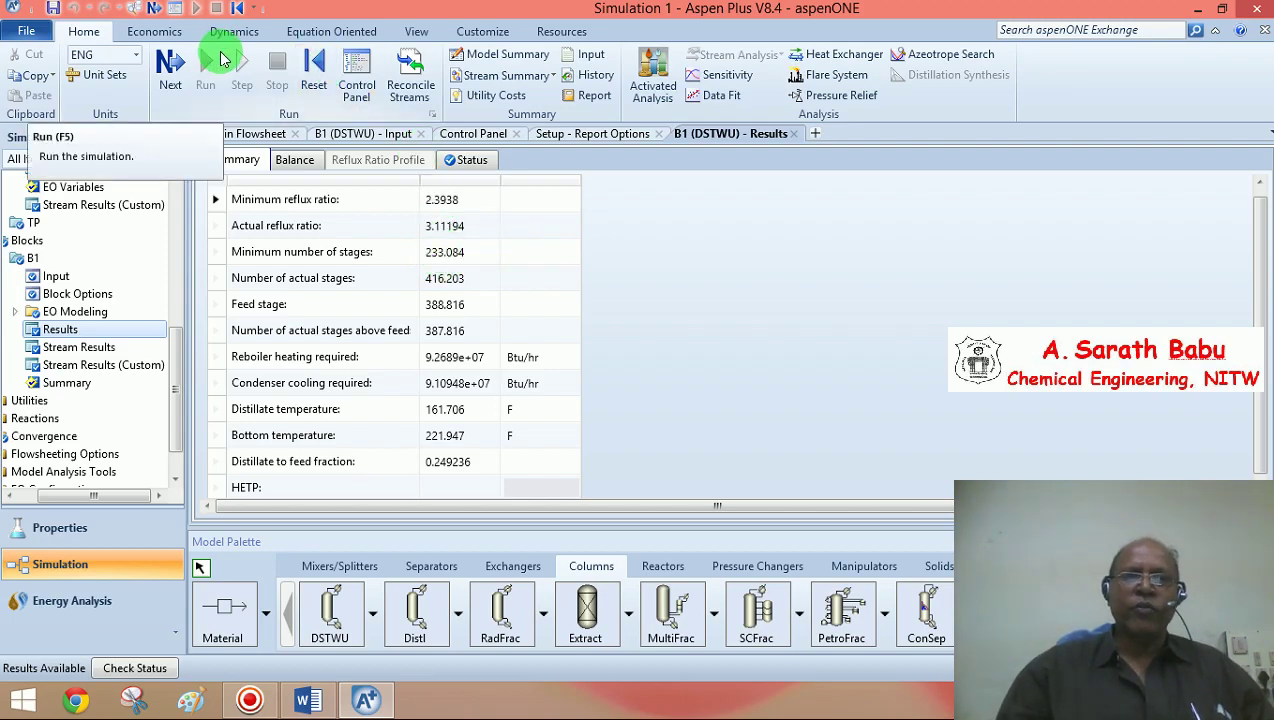
{"action": "left_click", "coordinate": [416, 32]}
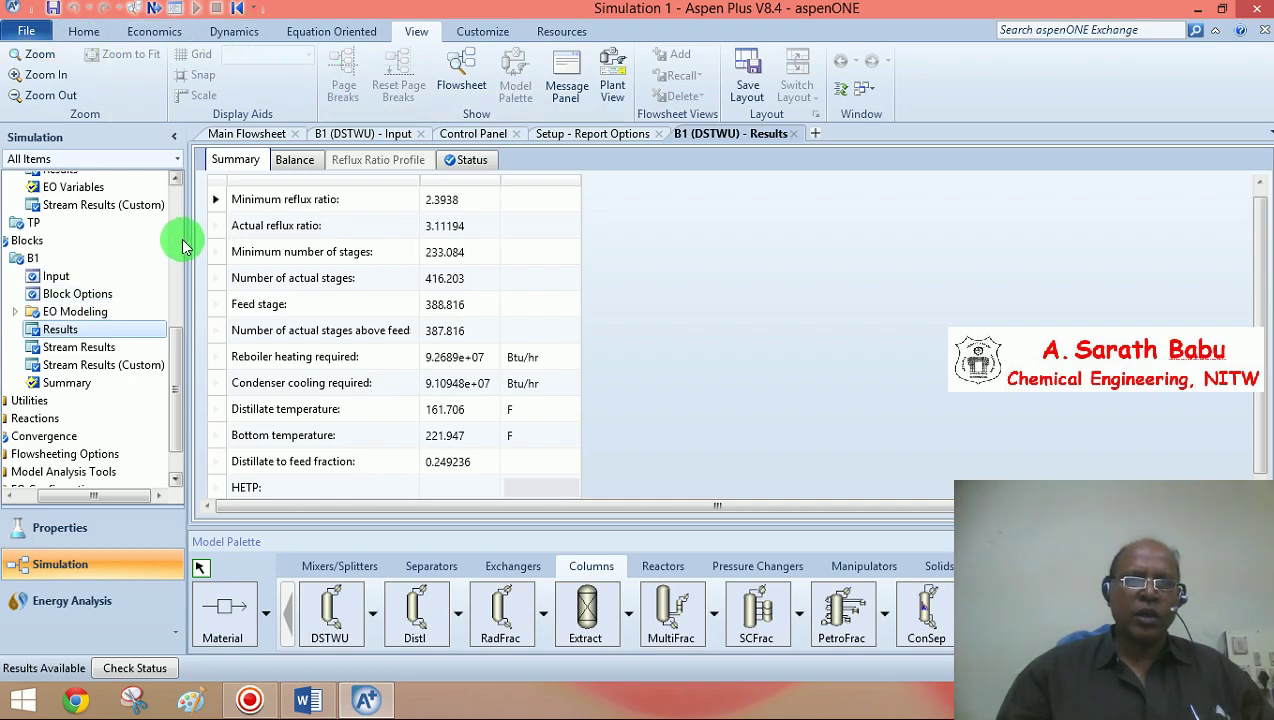
{"action": "mouse_move", "coordinate": [177, 357]}
{"action": "left_mouse_down"}
{"action": "mouse_move", "coordinate": [171, 421]}
{"action": "mouse_move", "coordinate": [175, 373]}
{"action": "left_mouse_up"}
{"action": "left_click", "coordinate": [667, 316]}
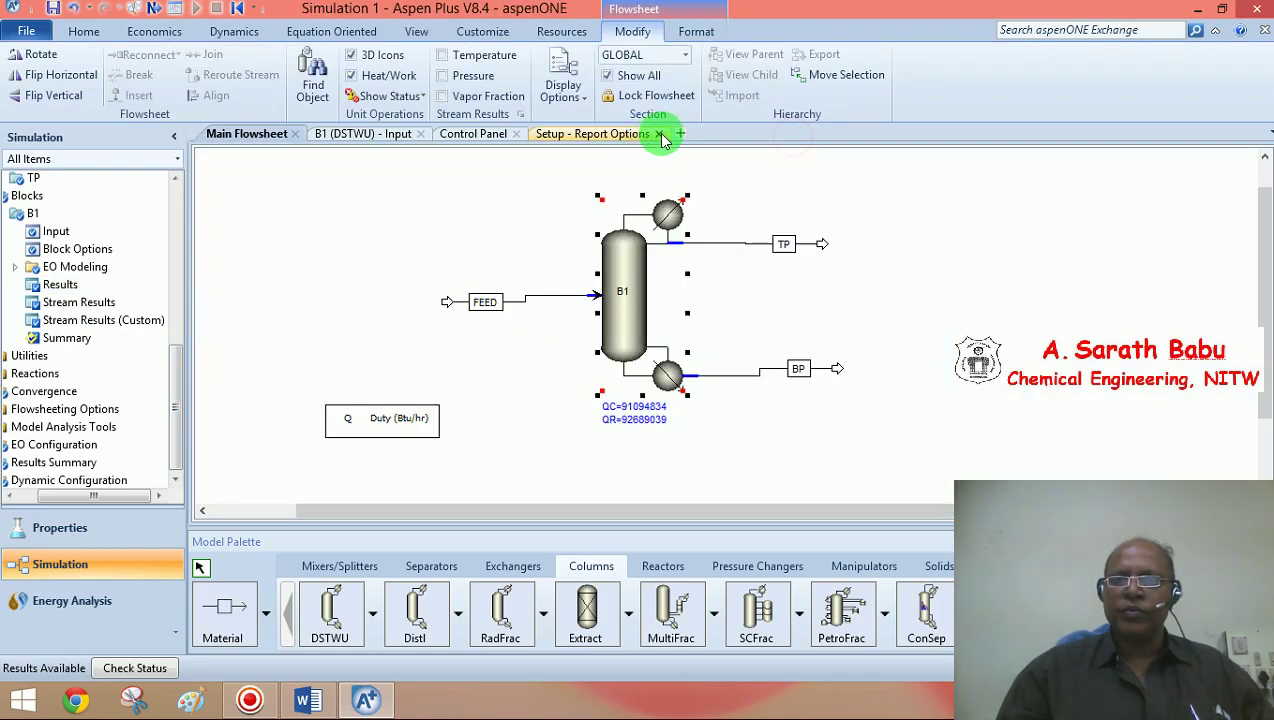
{"action": "left_click", "coordinate": [659, 134]}
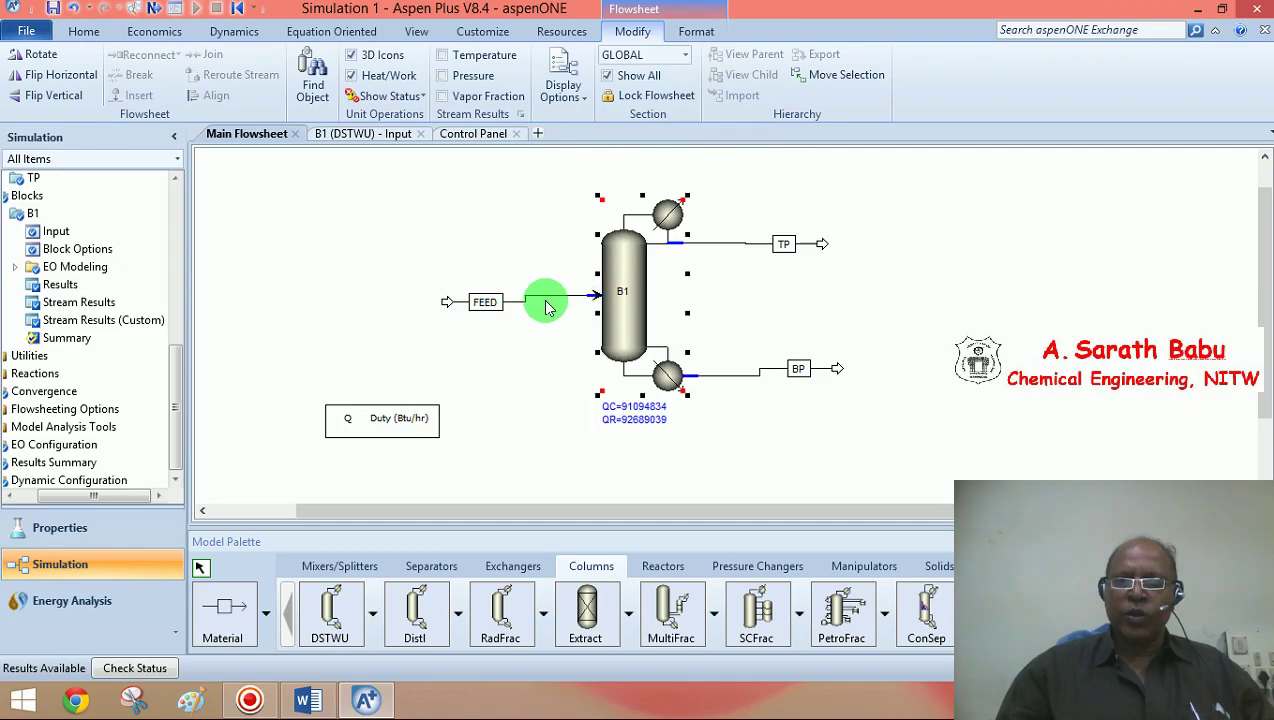
Set the reflux ratio in the column B1 specifications to -100.
{"action": "double_click", "coordinate": [630, 268]}
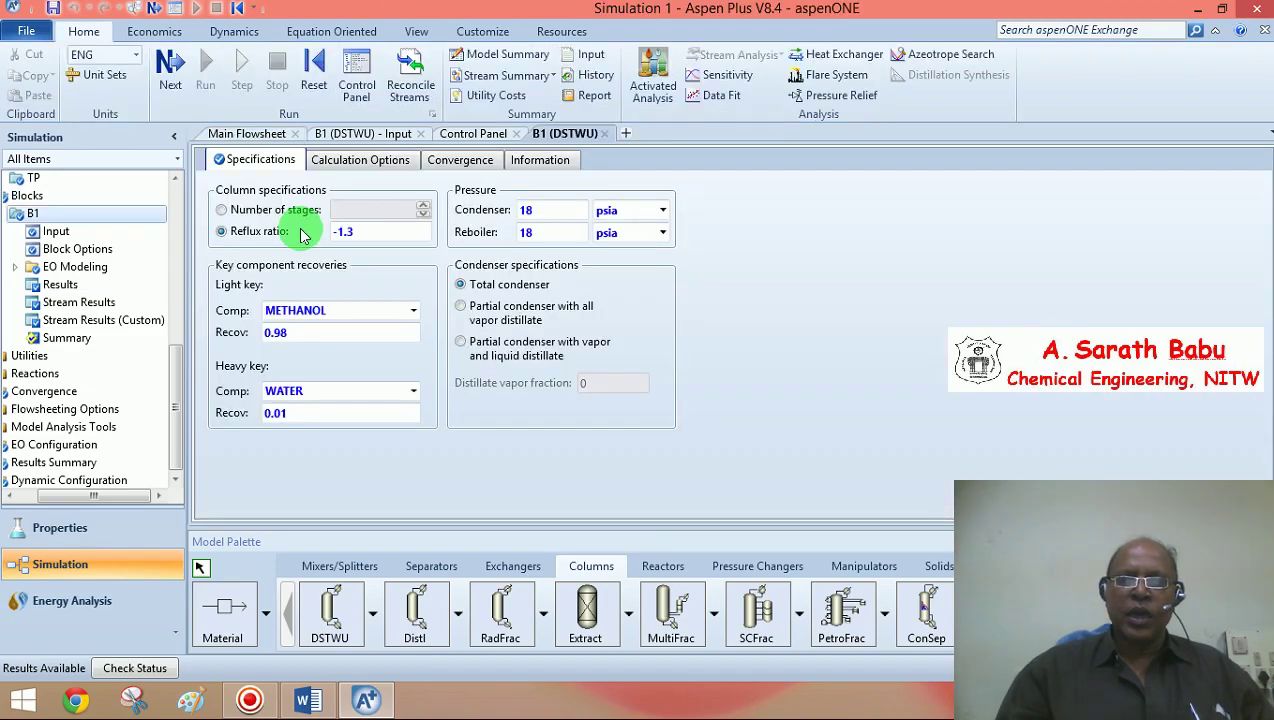
{"action": "left_click", "coordinate": [359, 231]}
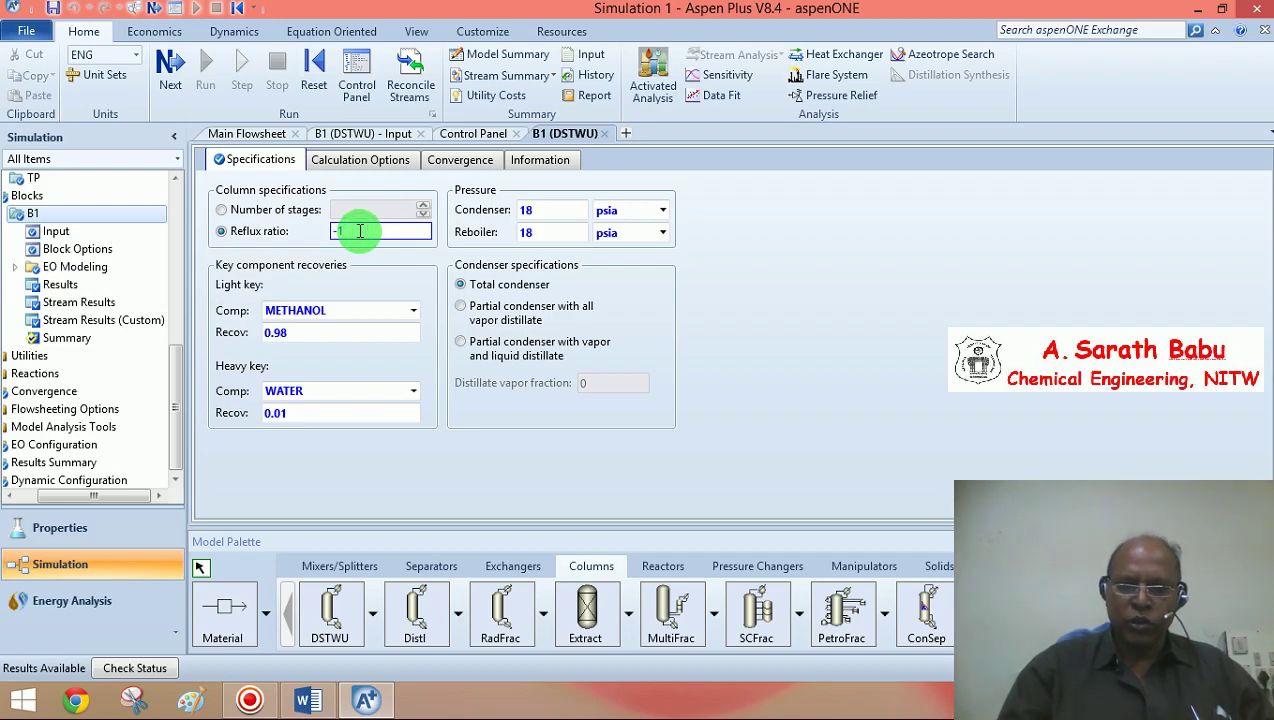
{"action": "left_click", "coordinate": [223, 298]}
{"action": "left_click", "coordinate": [323, 238]}
{"action": "left_click", "coordinate": [363, 235]}
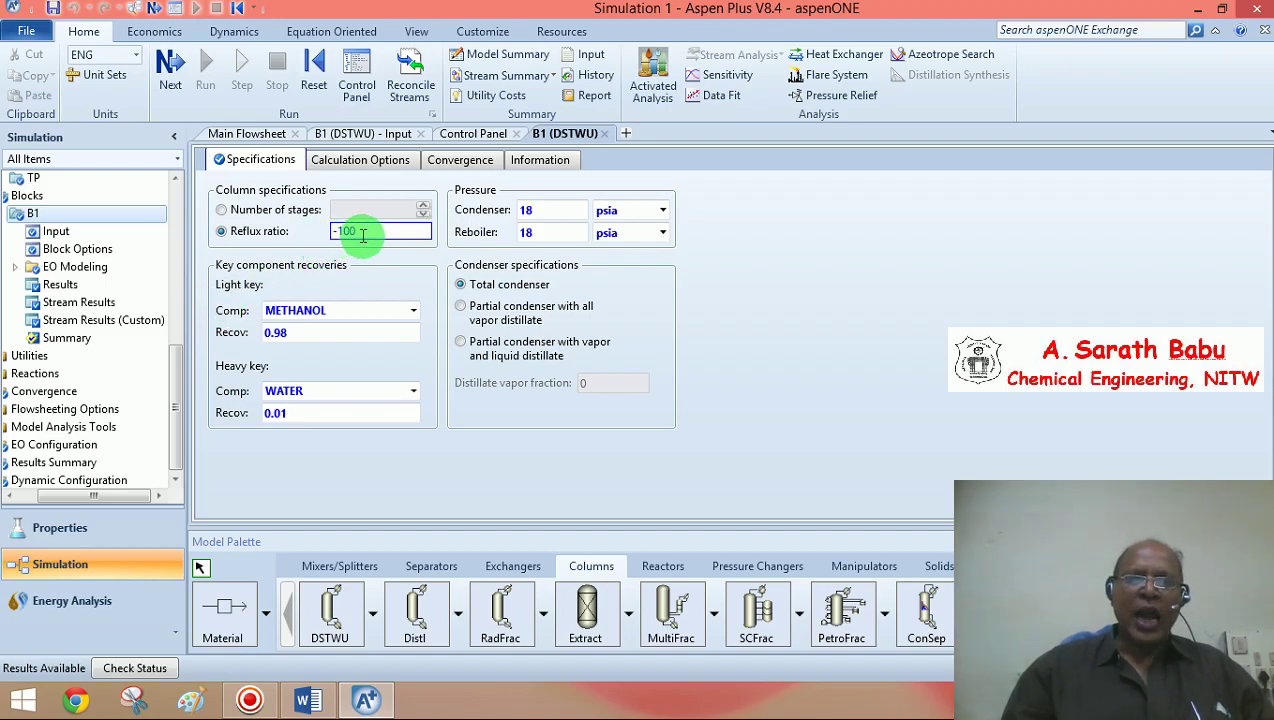
{"action": "left_click", "coordinate": [354, 215]}
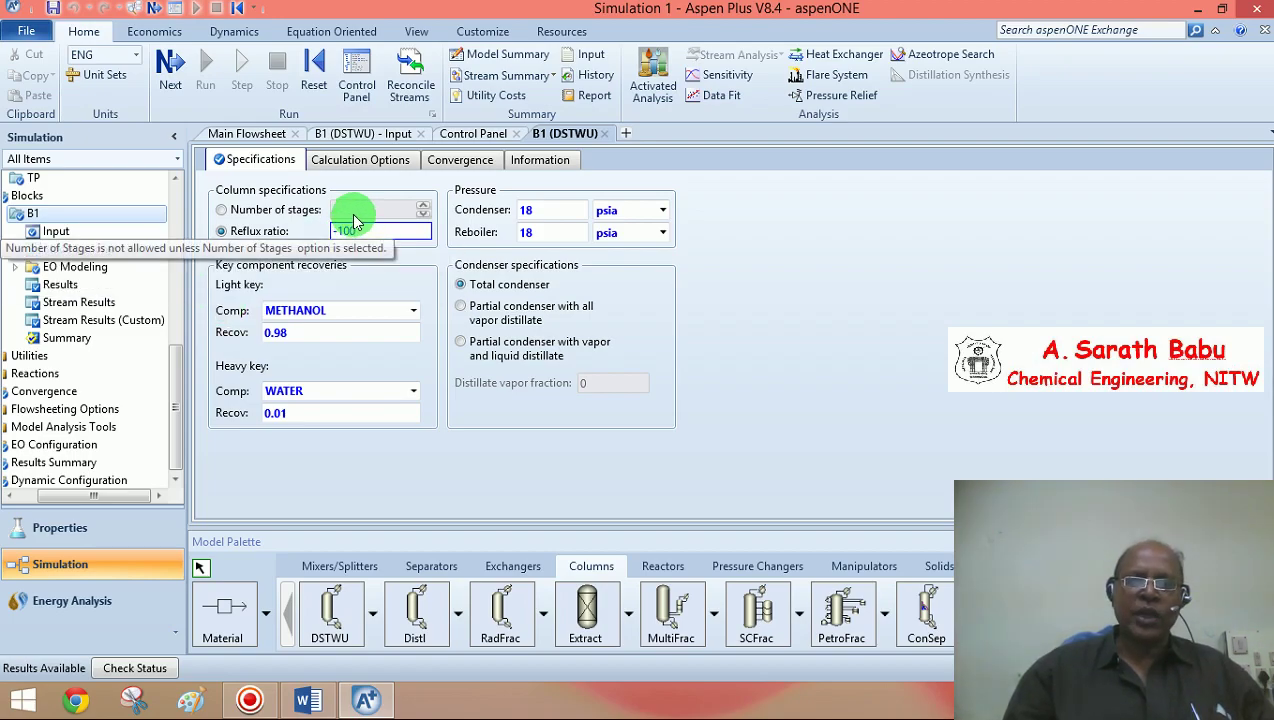
{"action": "left_click", "coordinate": [384, 243]}
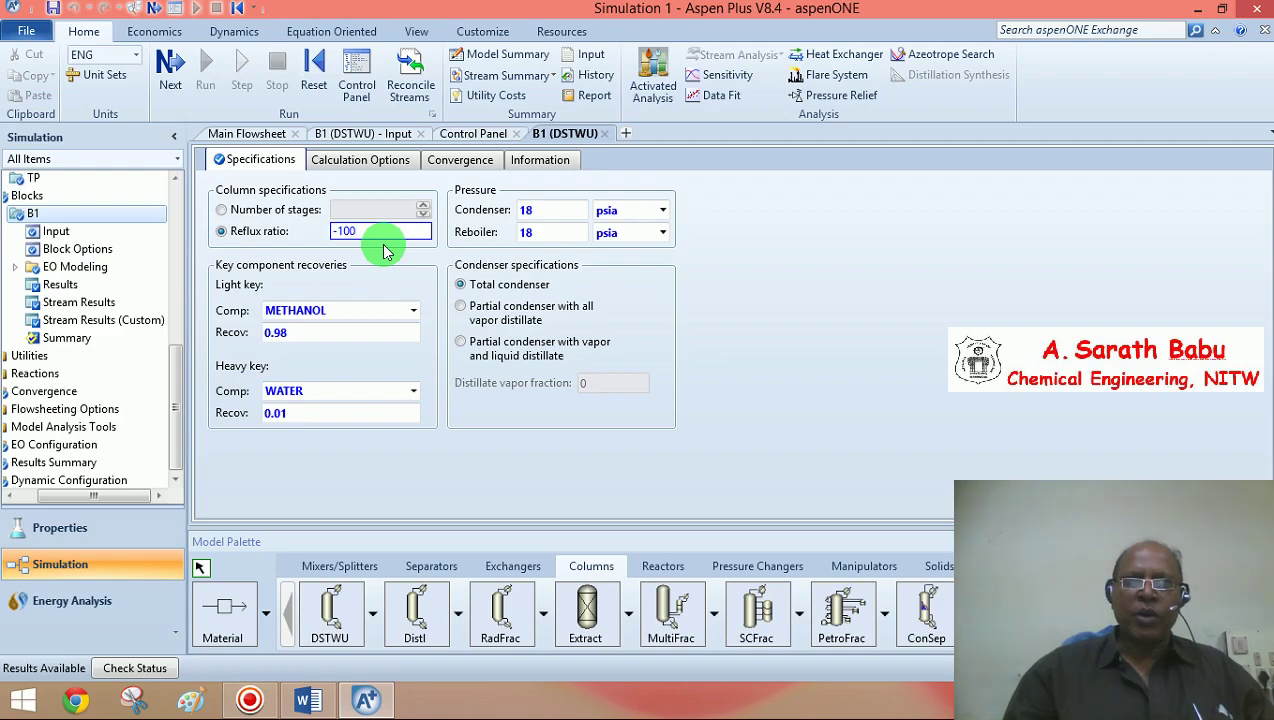
Rerun the simulation with the changed reflux ratio and close the column B1 specifications form.
{"action": "left_click", "coordinate": [168, 62]}
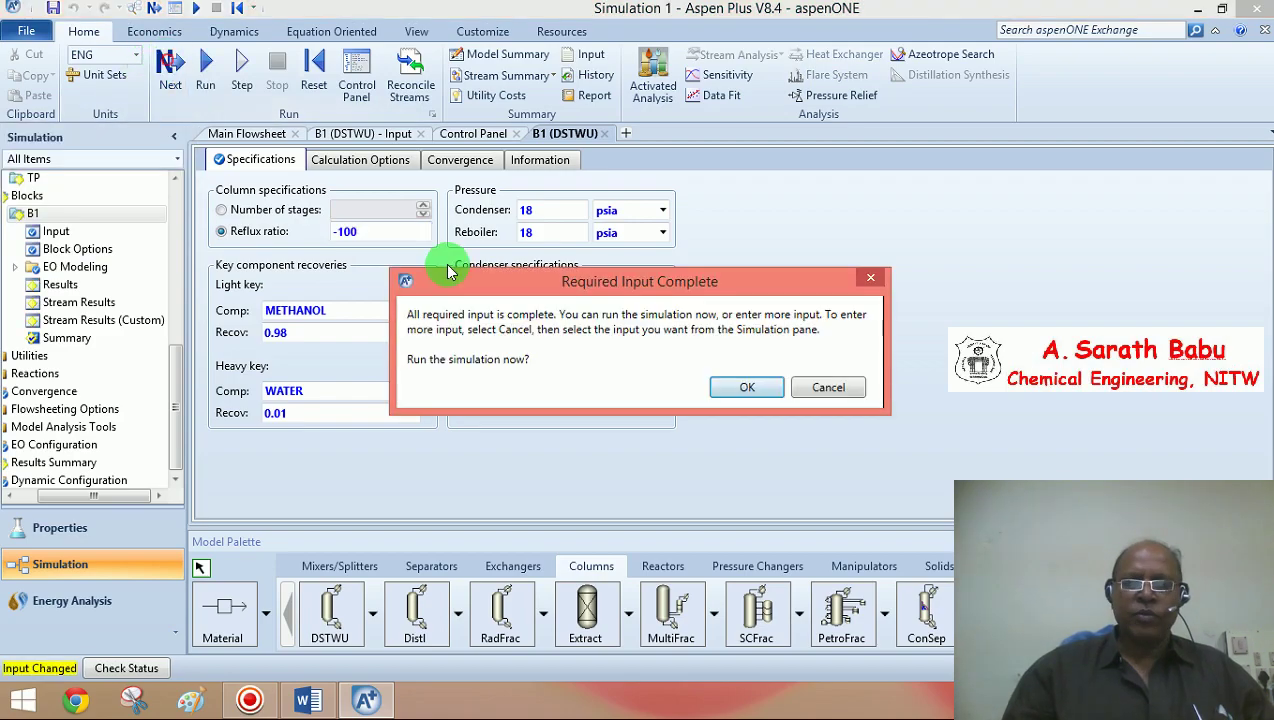
{"action": "left_click", "coordinate": [751, 387]}
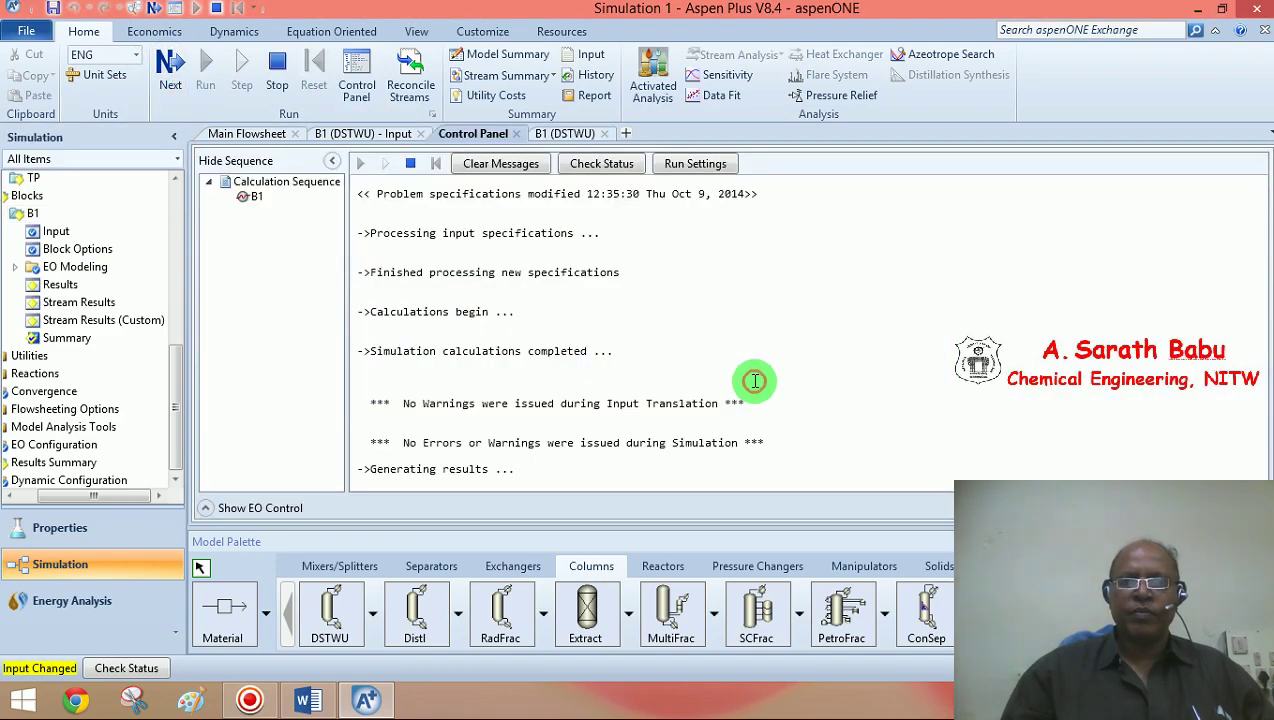
{"action": "left_click", "coordinate": [708, 377]}
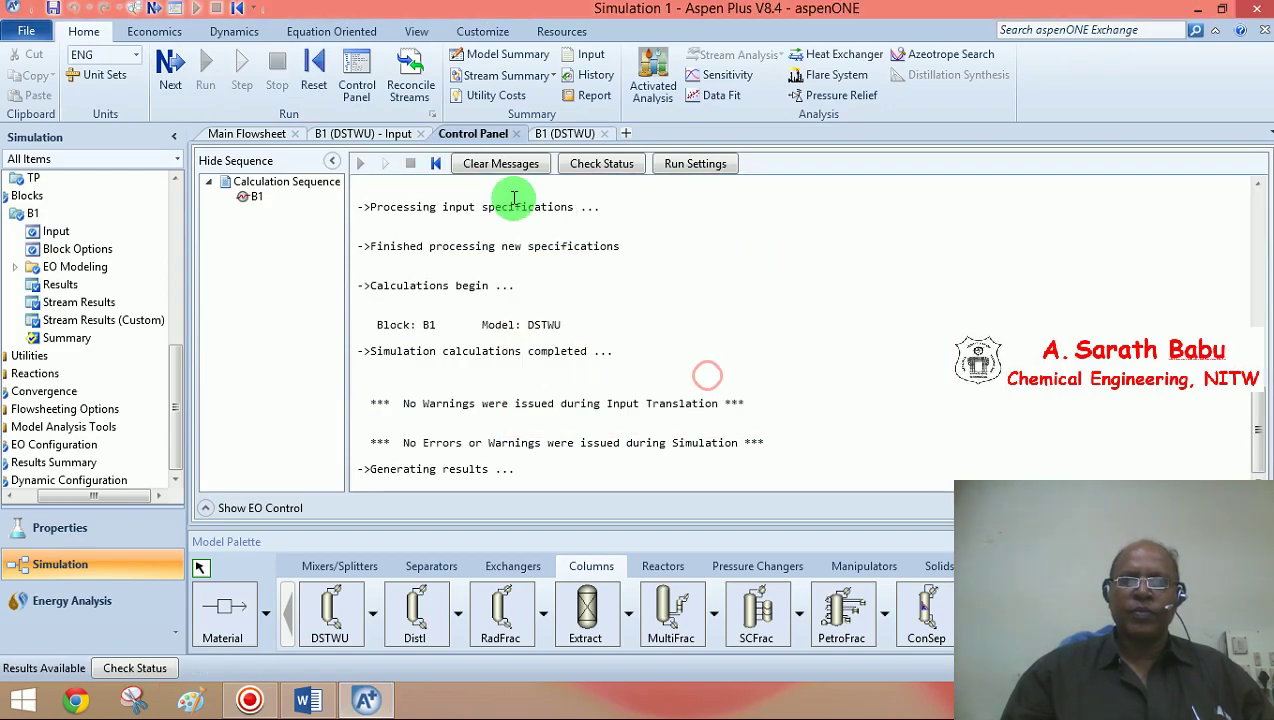
{"action": "left_click", "coordinate": [566, 133]}
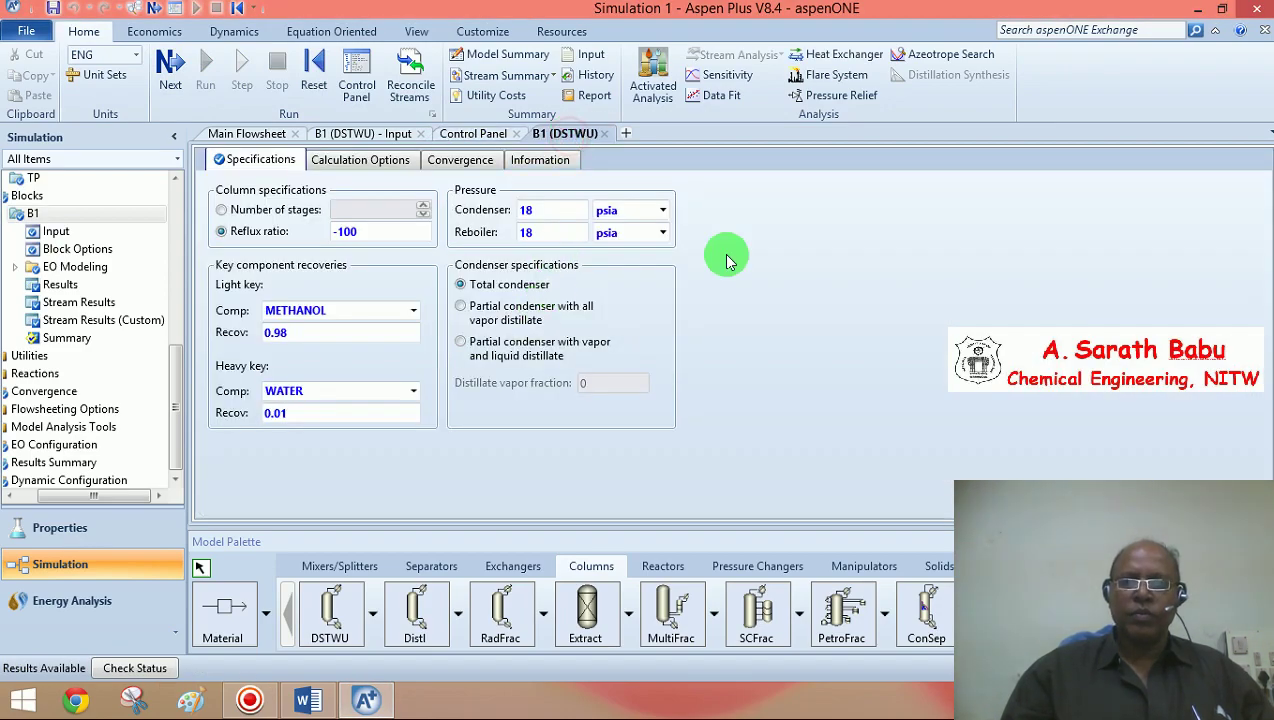
{"action": "left_click", "coordinate": [603, 136]}
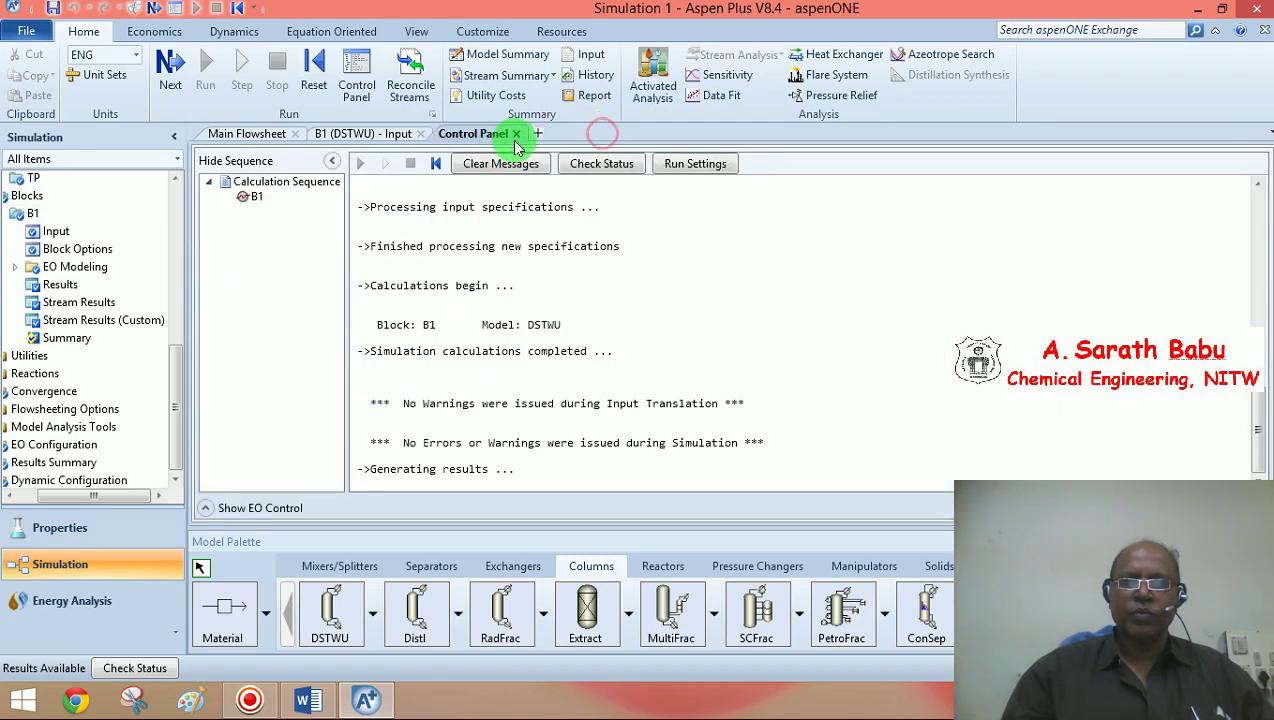
Close the run messages, review column B1's reflux ratios and stage numbers in its results, and close the results form.
{"action": "left_click", "coordinate": [516, 133]}
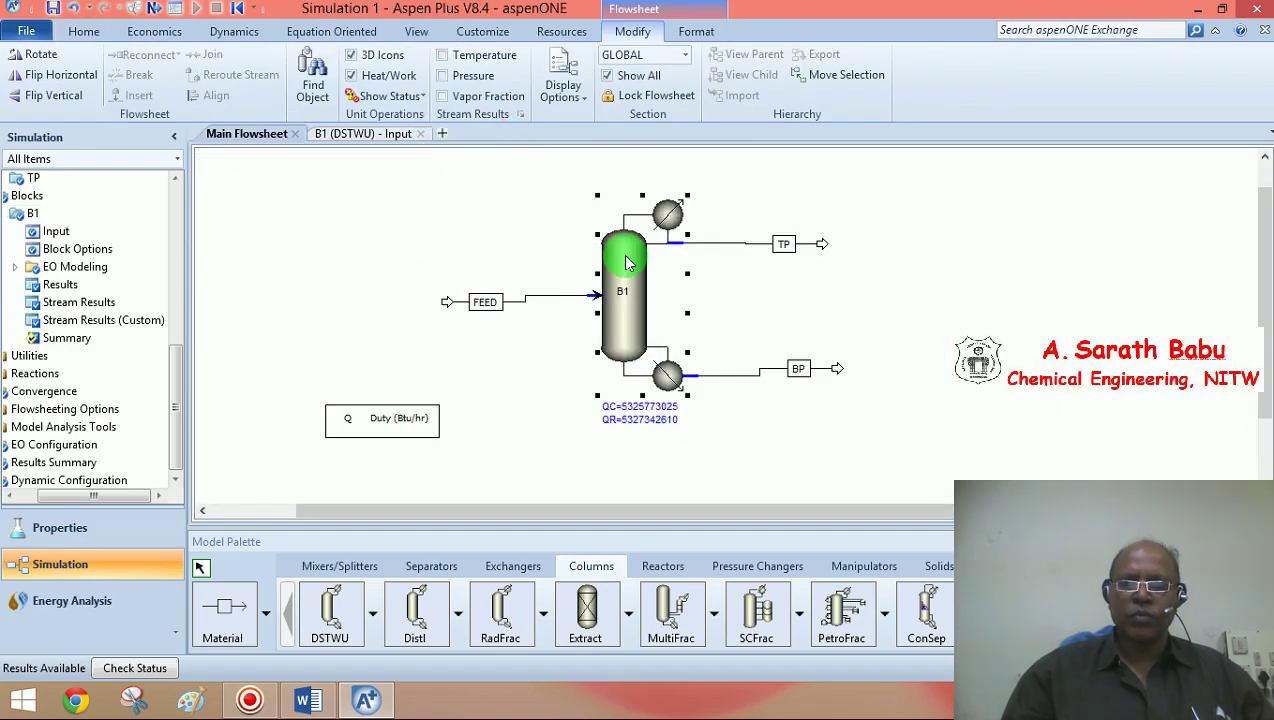
{"action": "mouse_move", "coordinate": [628, 262]}
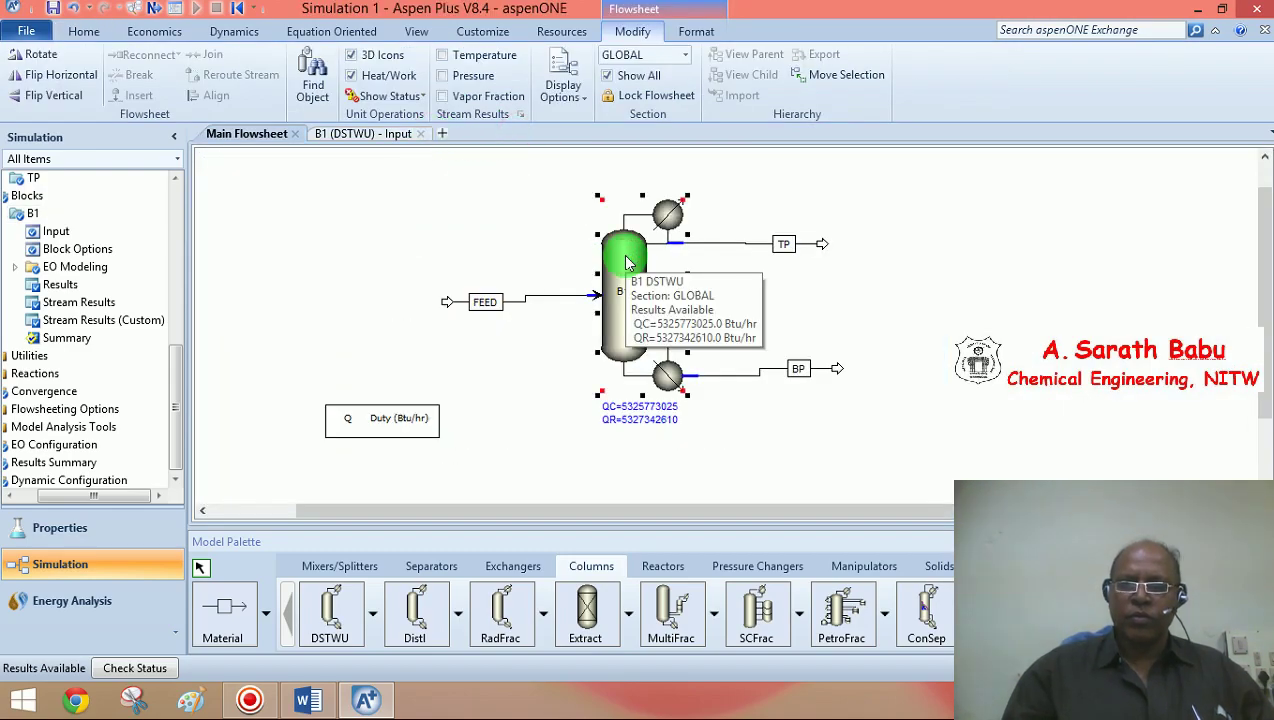
{"action": "right_click", "coordinate": [628, 262]}
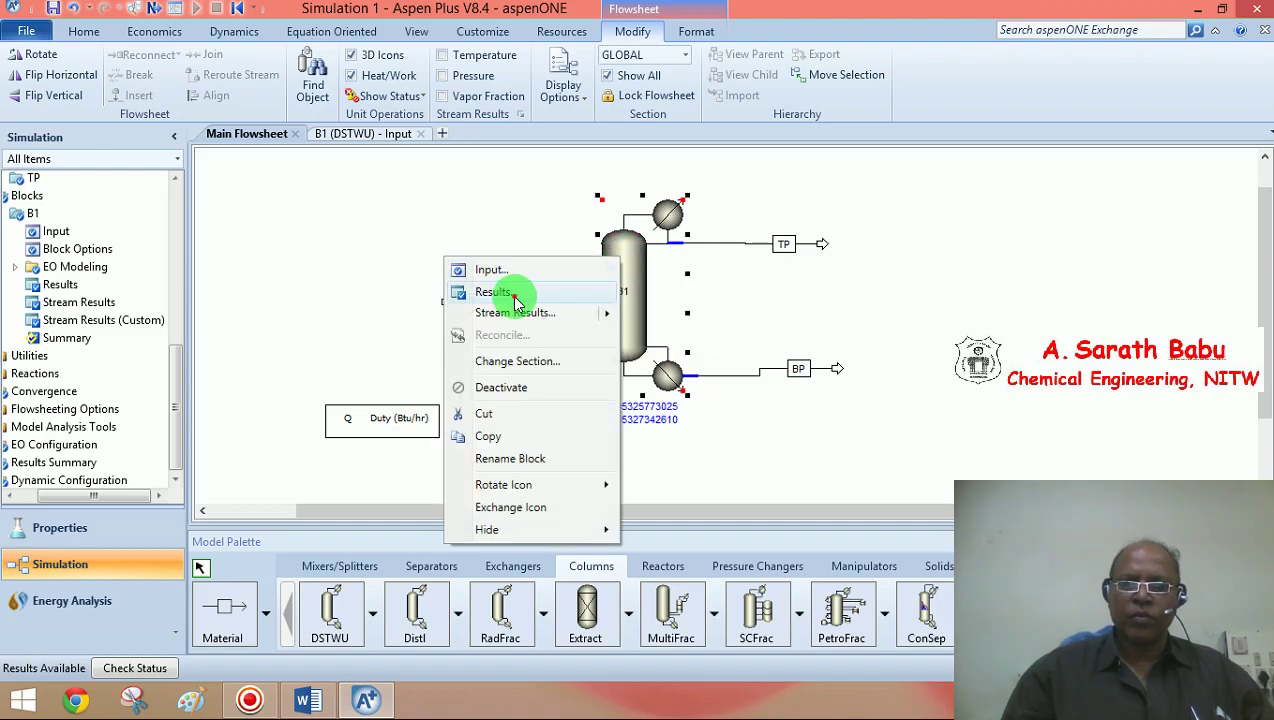
{"action": "left_click", "coordinate": [493, 292]}
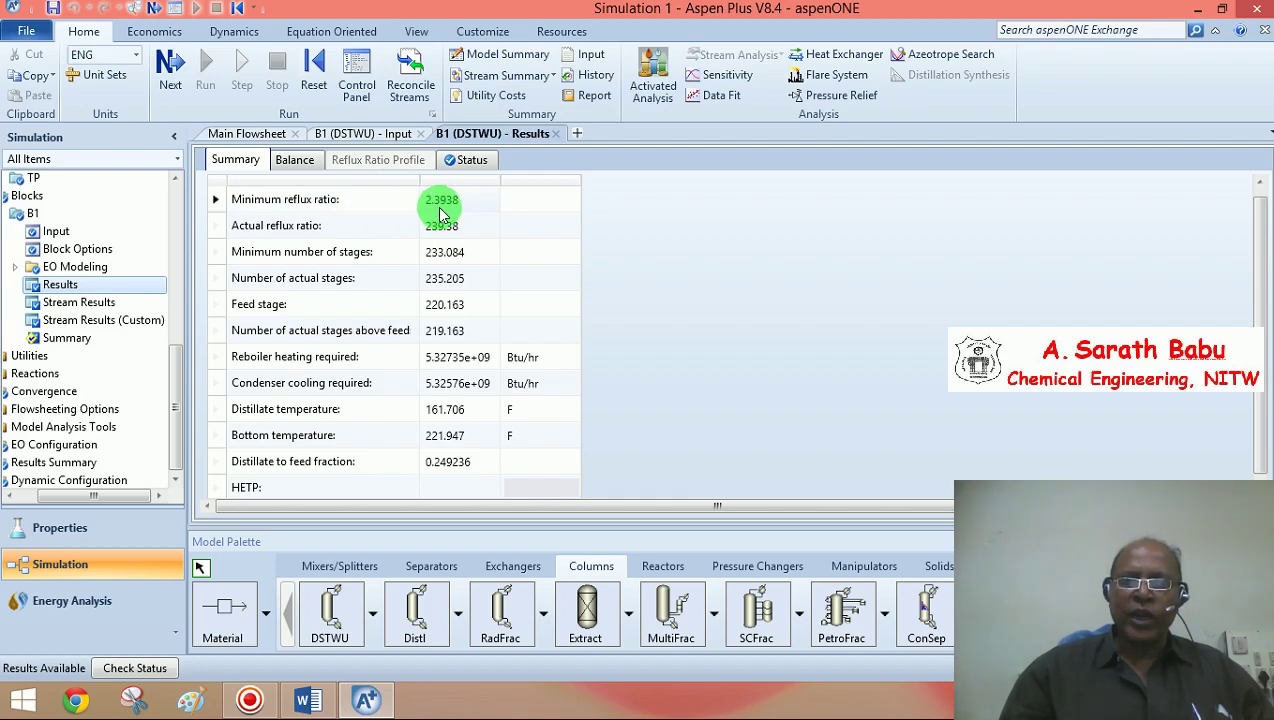
{"action": "mouse_move", "coordinate": [463, 207]}
{"action": "left_mouse_down"}
{"action": "mouse_move", "coordinate": [447, 228]}
{"action": "mouse_move", "coordinate": [449, 274]}
{"action": "left_mouse_up"}
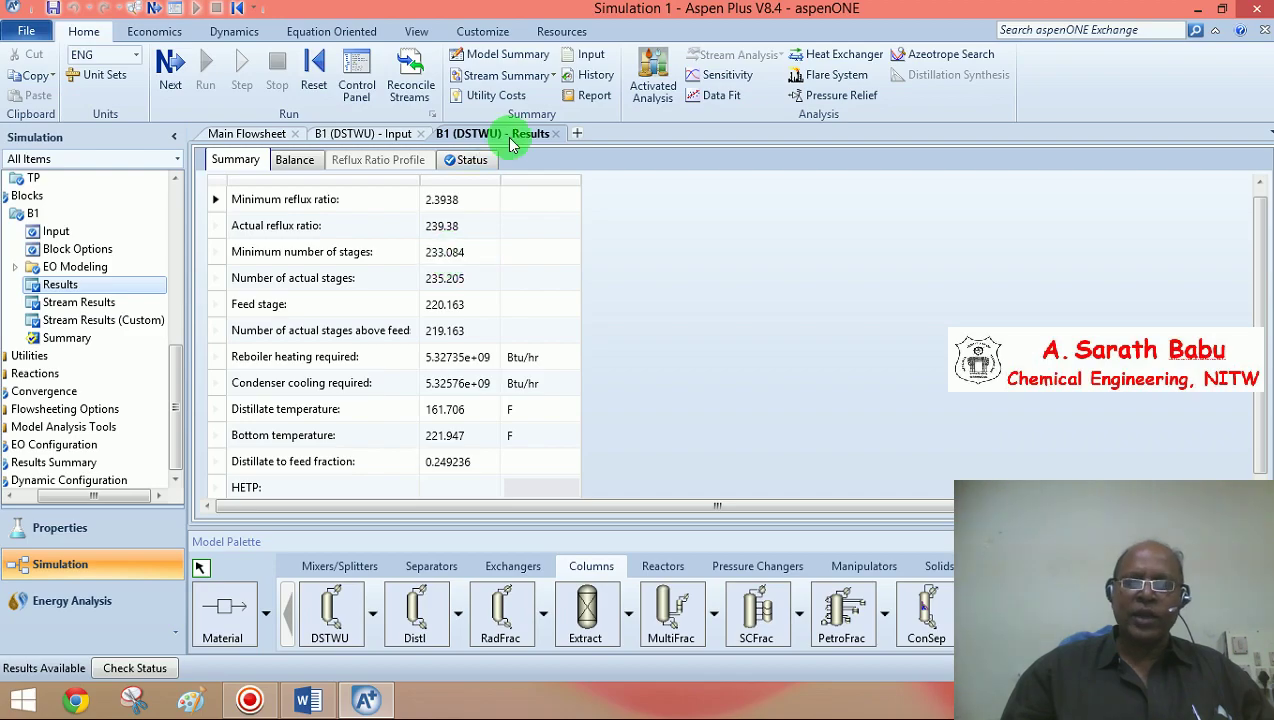
{"action": "left_click", "coordinate": [556, 134]}
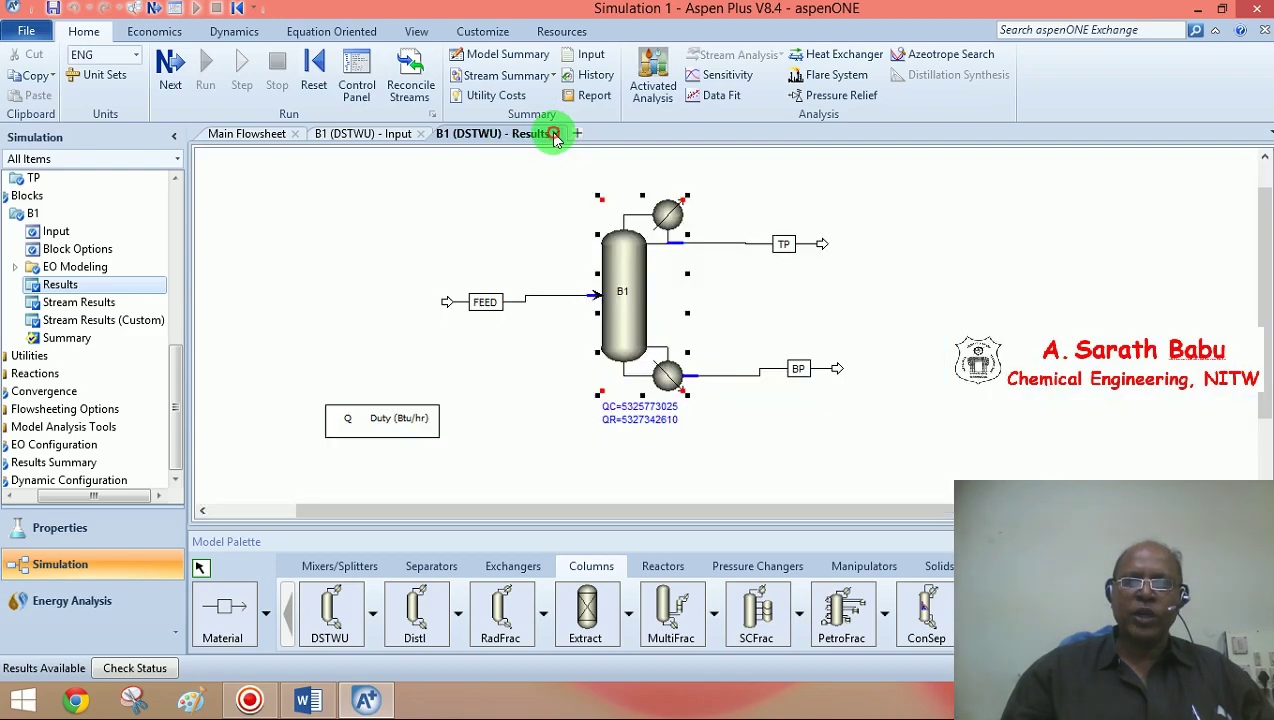
Set the reflux ratio in the column B1 specifications to -1.001.
{"action": "double_click", "coordinate": [623, 248]}
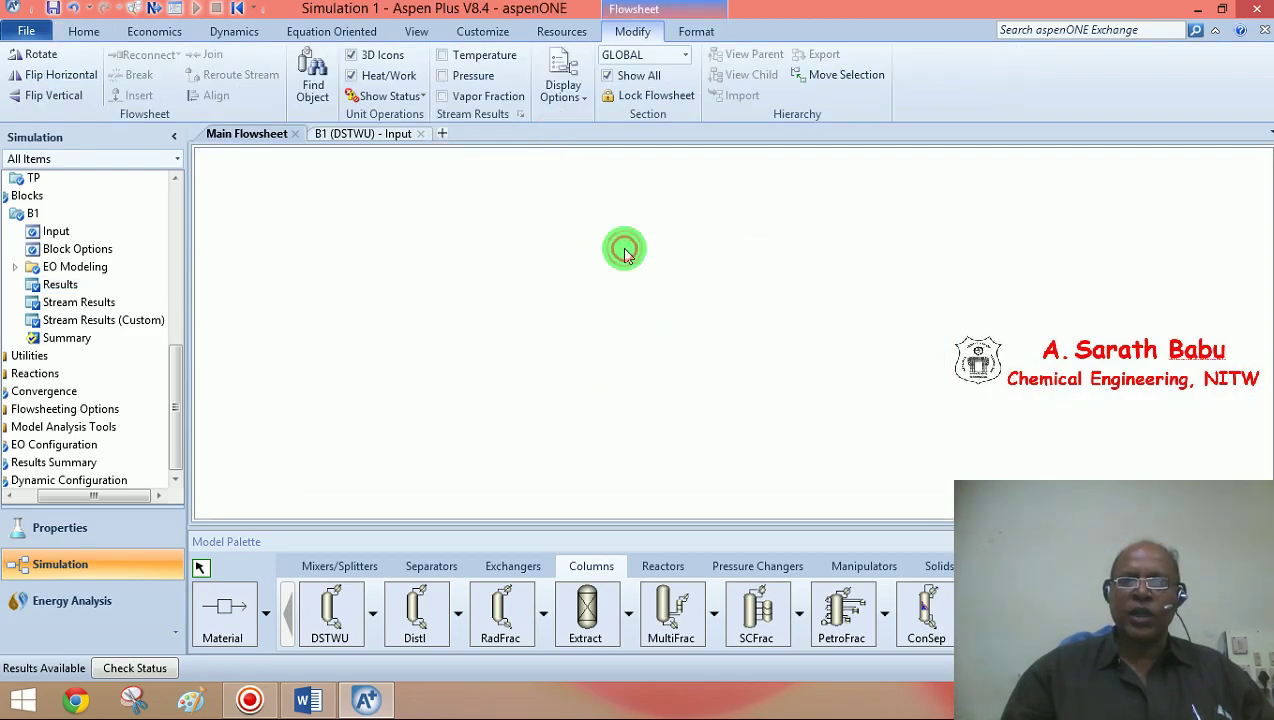
{"action": "left_click", "coordinate": [356, 230]}
{"action": "left_click", "coordinate": [357, 230]}
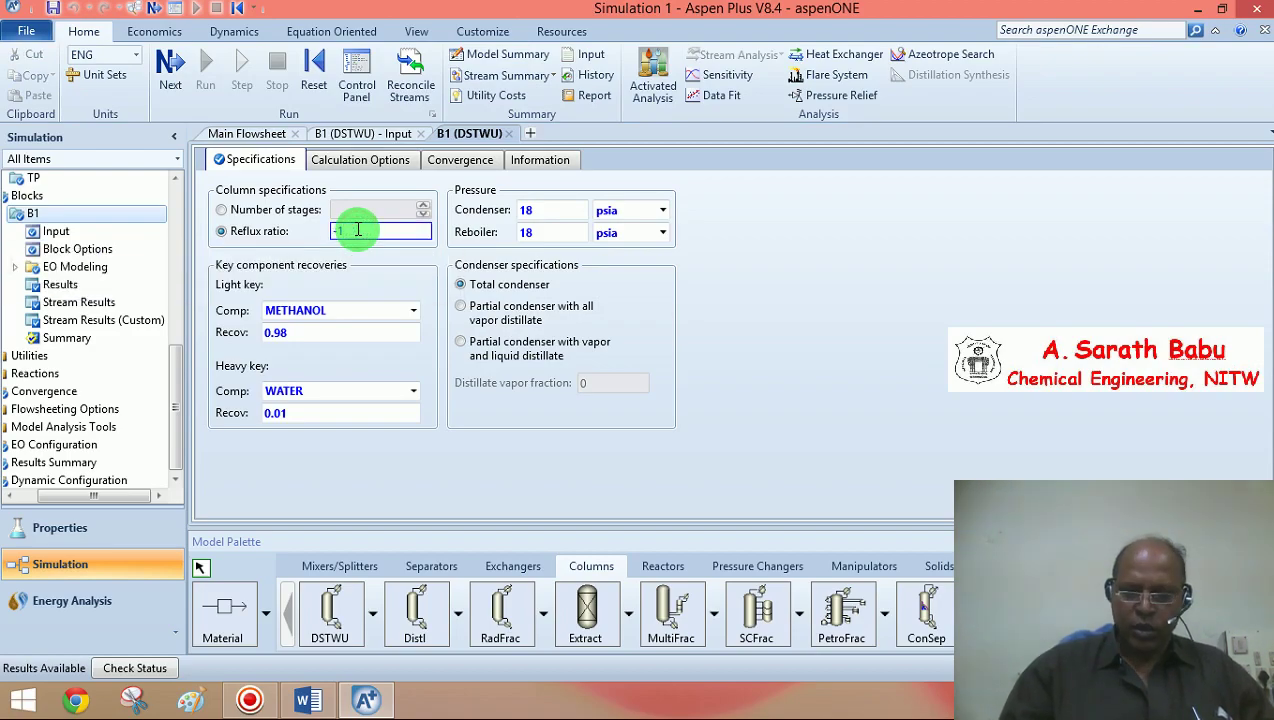
{"action": "type", "text": ".001"}
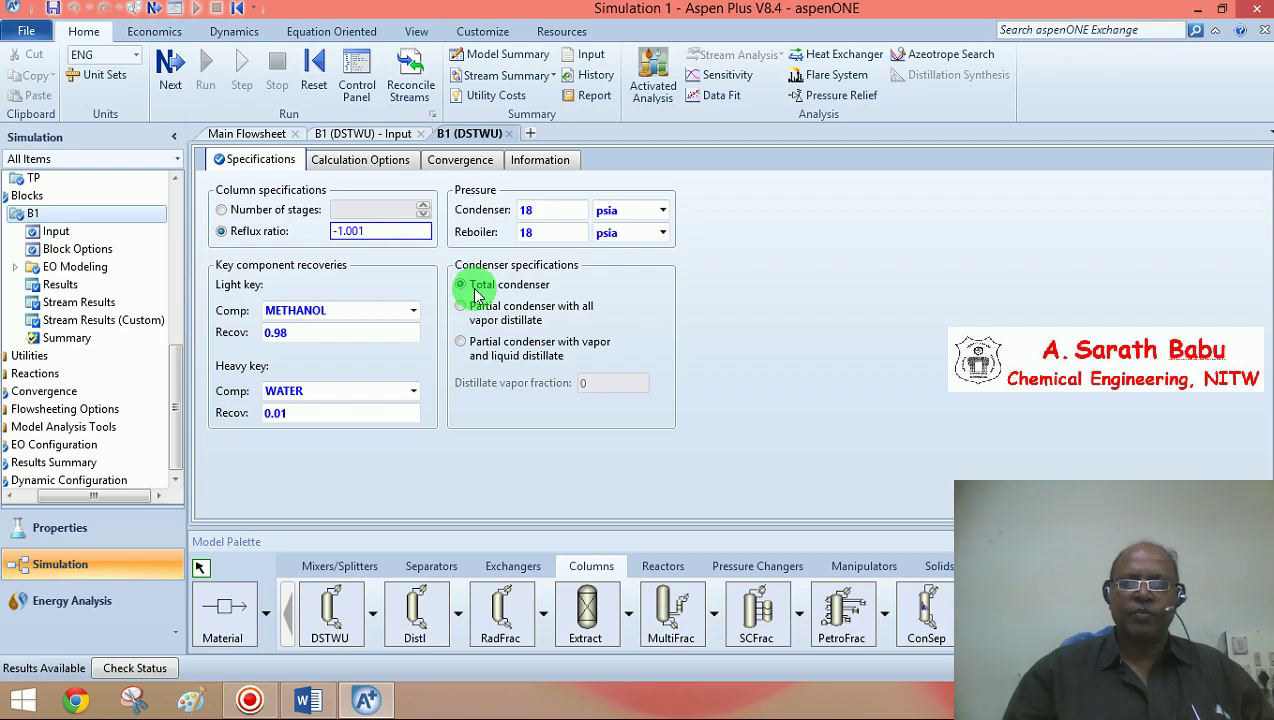
{"action": "left_click", "coordinate": [773, 275]}
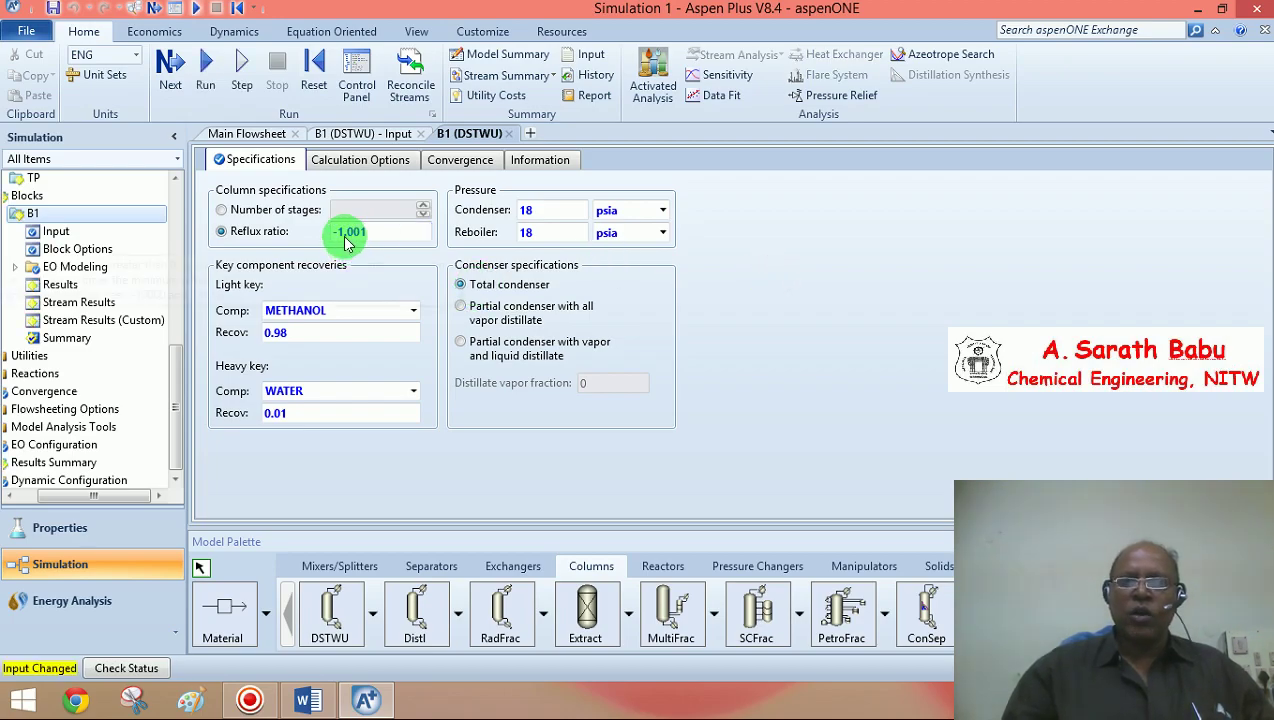
{"action": "mouse_move", "coordinate": [362, 240]}
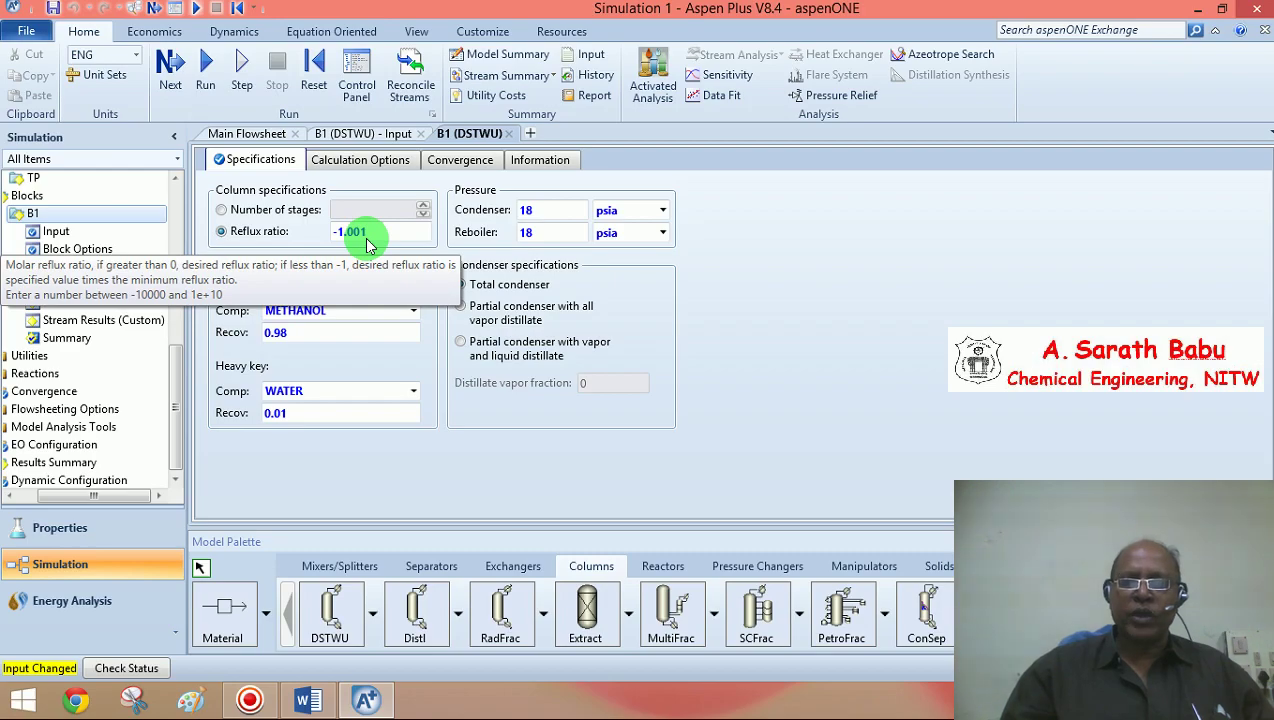
Rerun the simulation with the near-minimum reflux ratio and dismiss the economic analysis recommendation.
{"action": "left_click", "coordinate": [170, 66]}
{"action": "left_click", "coordinate": [760, 386]}
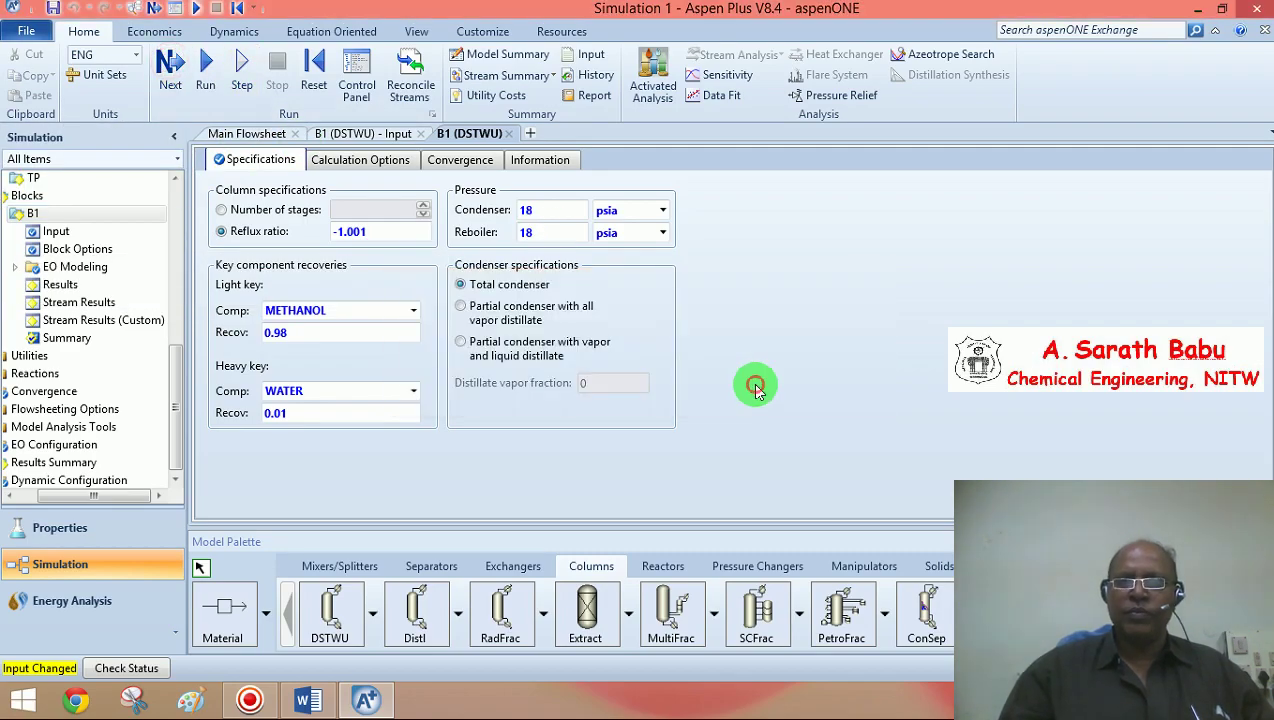
{"action": "left_click", "coordinate": [695, 380]}
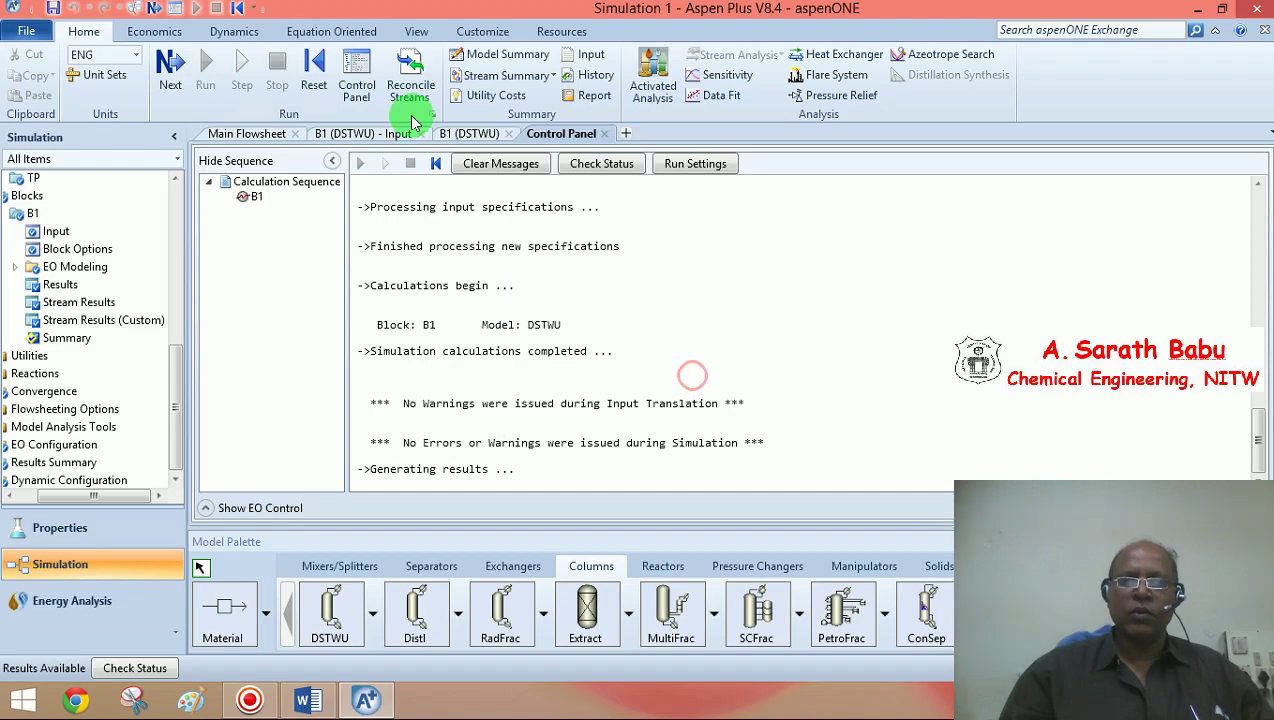
Review column B1's actual reflux ratio, actual number of stages and feed stage from the flowsheet, and close the results.
{"action": "left_click", "coordinate": [295, 135]}
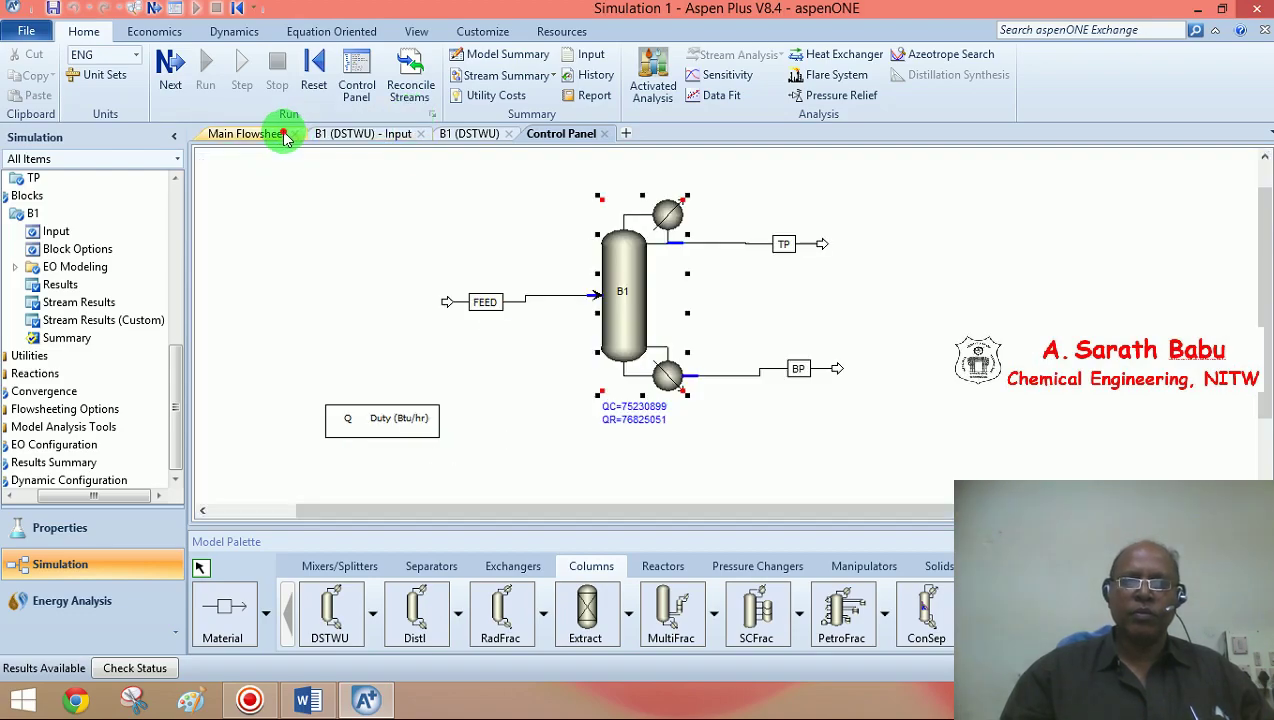
{"action": "left_click", "coordinate": [620, 208]}
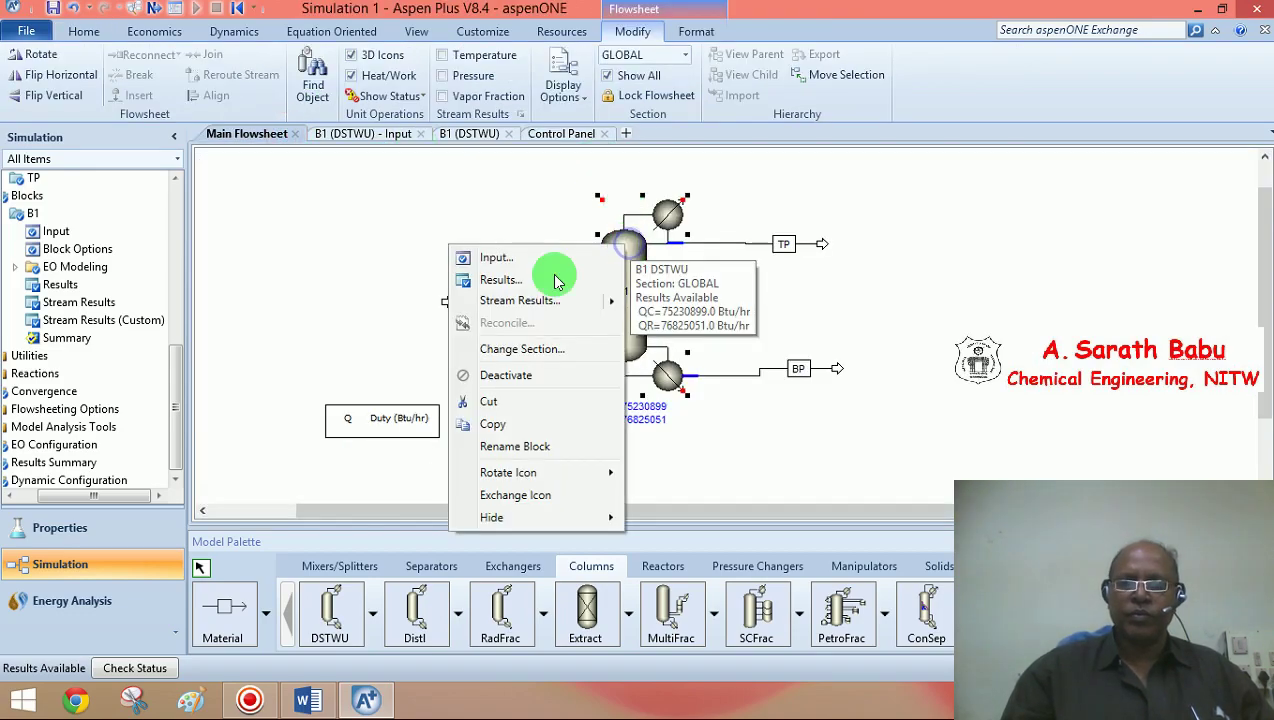
{"action": "left_click", "coordinate": [527, 285]}
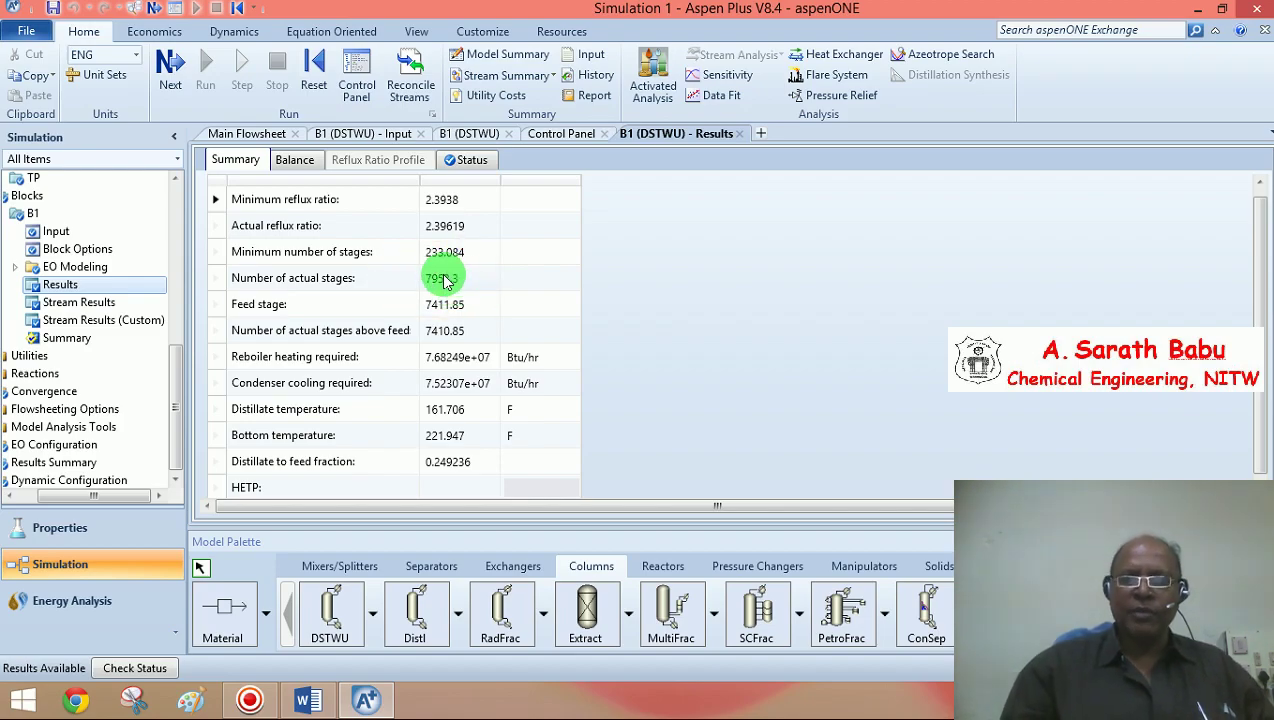
{"action": "left_click", "coordinate": [740, 134]}
Set the reflux ratio of column B1 to -1.3 in its specifications.
{"action": "left_click", "coordinate": [628, 252]}
{"action": "double_click", "coordinate": [628, 252]}
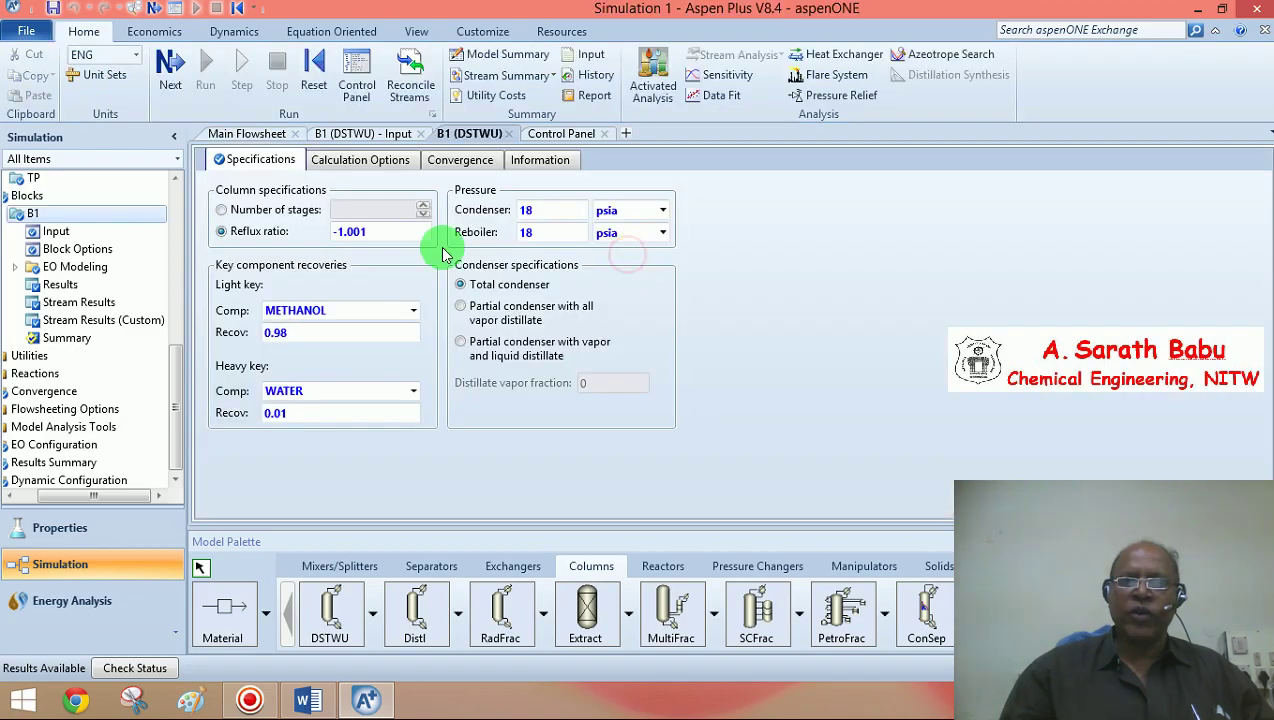
{"action": "left_click", "coordinate": [372, 231]}
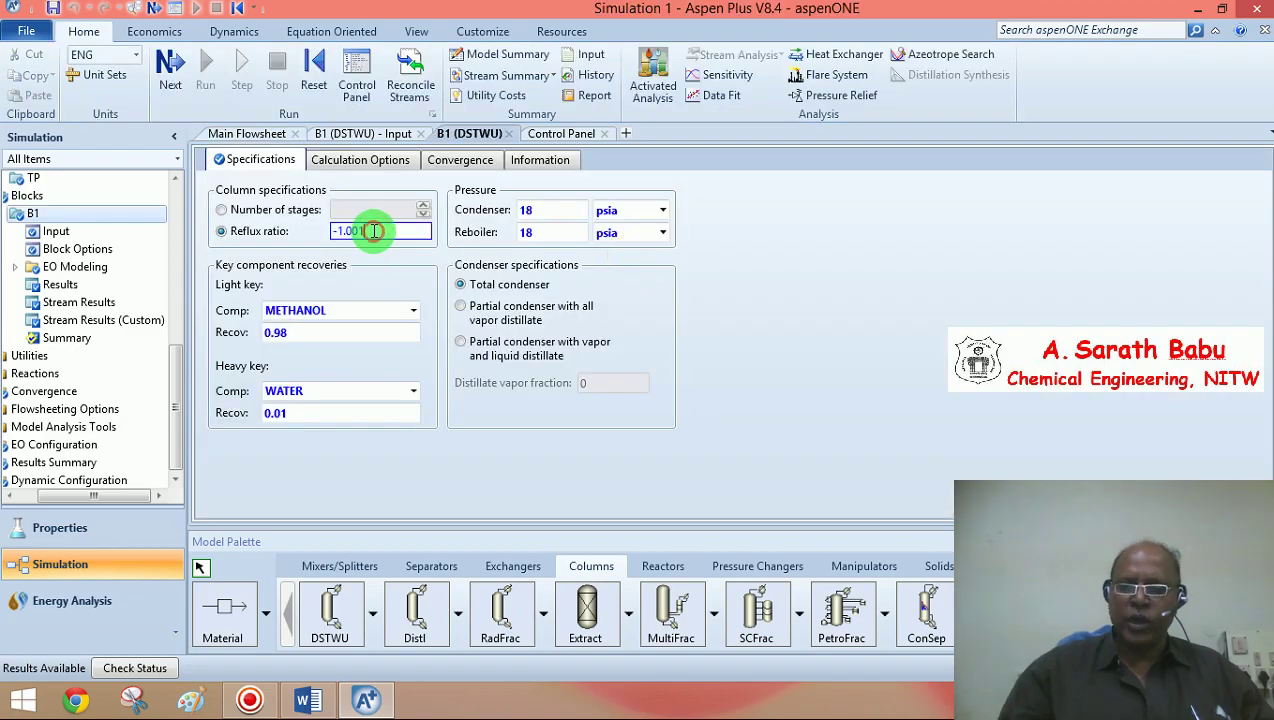
{"action": "type", "text": "3"}
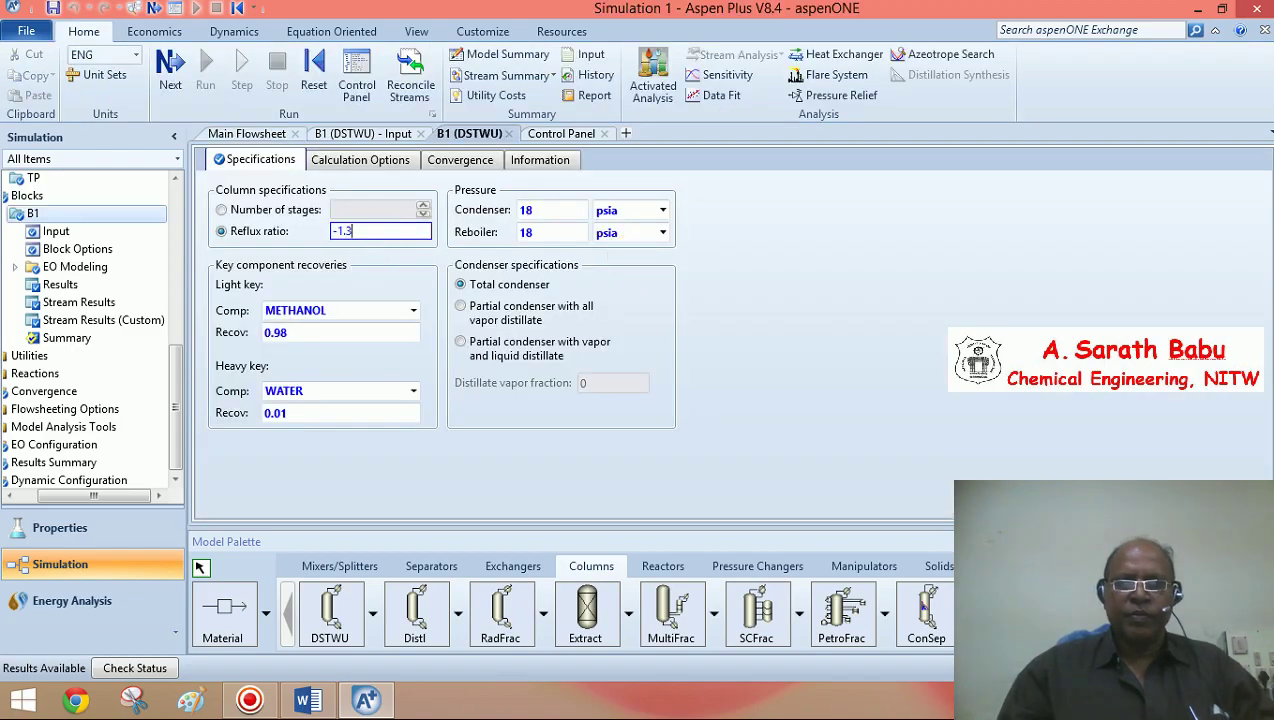
Run the simulation with the new reflux ratio, decline the economic analysis, and close the run messages and both column B1 input forms.
{"action": "left_click", "coordinate": [167, 67]}
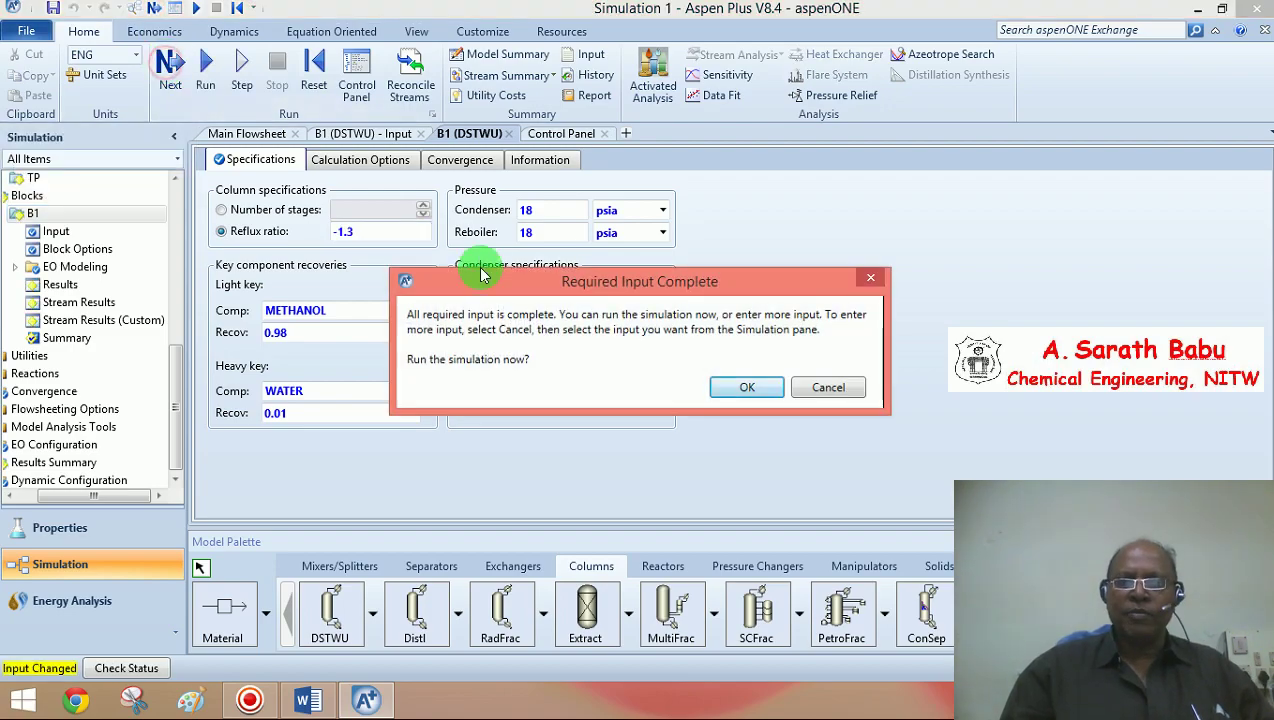
{"action": "left_click", "coordinate": [756, 392]}
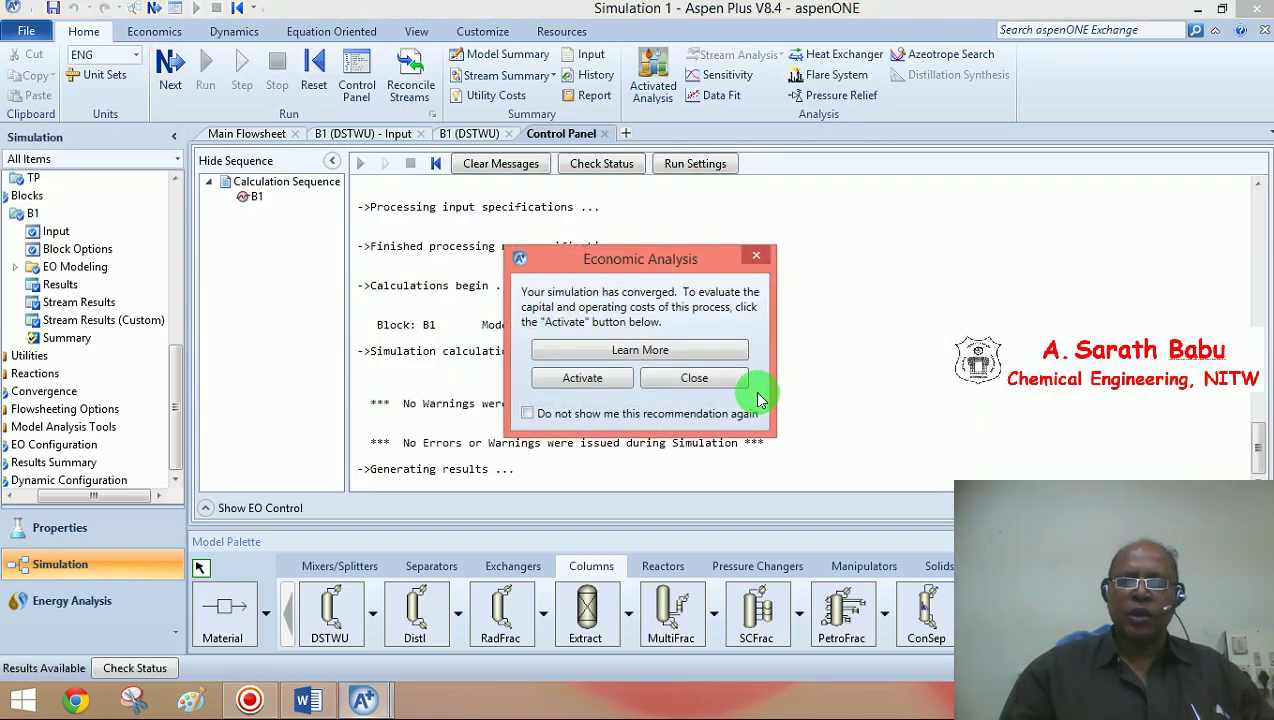
{"action": "left_click", "coordinate": [689, 378]}
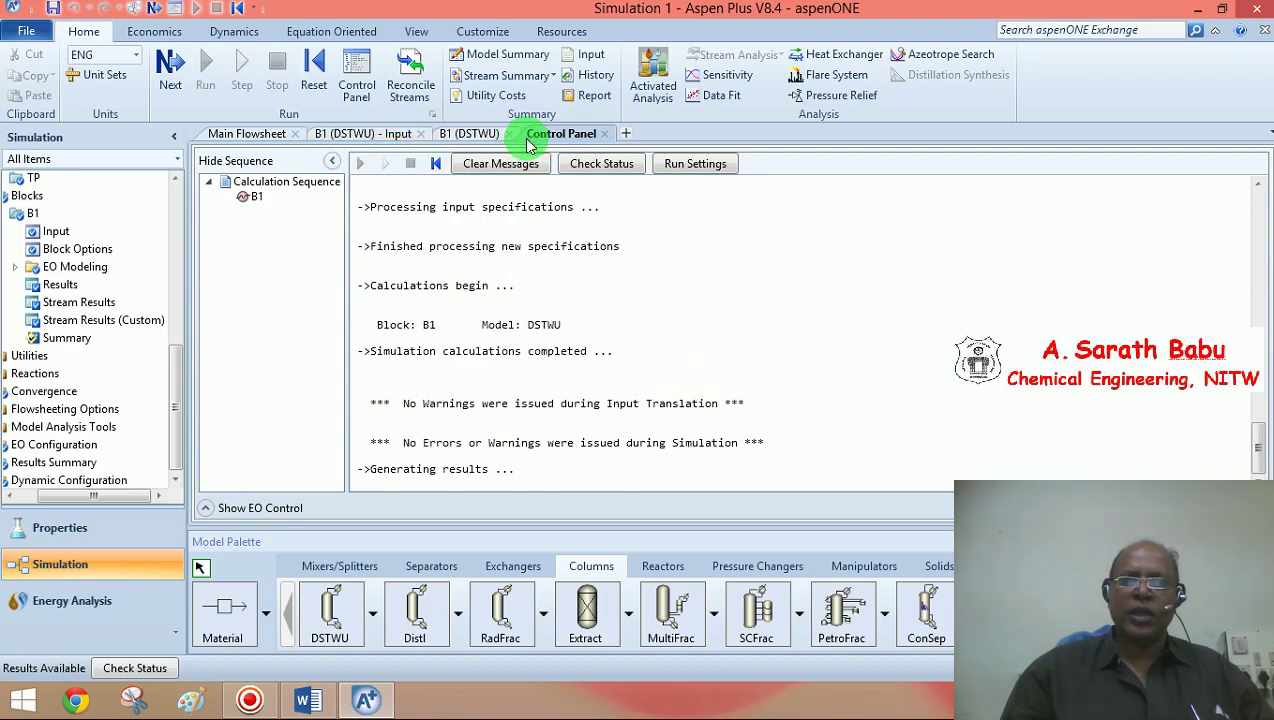
{"action": "left_click", "coordinate": [601, 134]}
{"action": "left_click", "coordinate": [508, 133]}
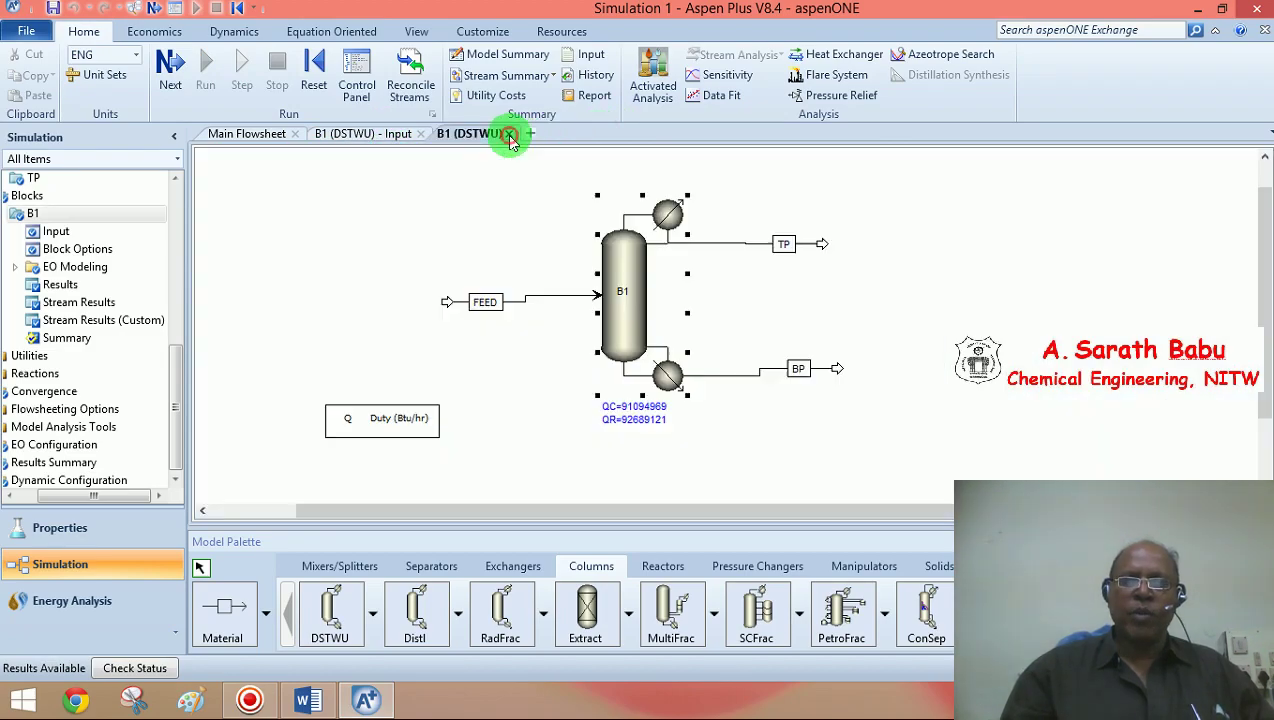
{"action": "left_click", "coordinate": [421, 135]}
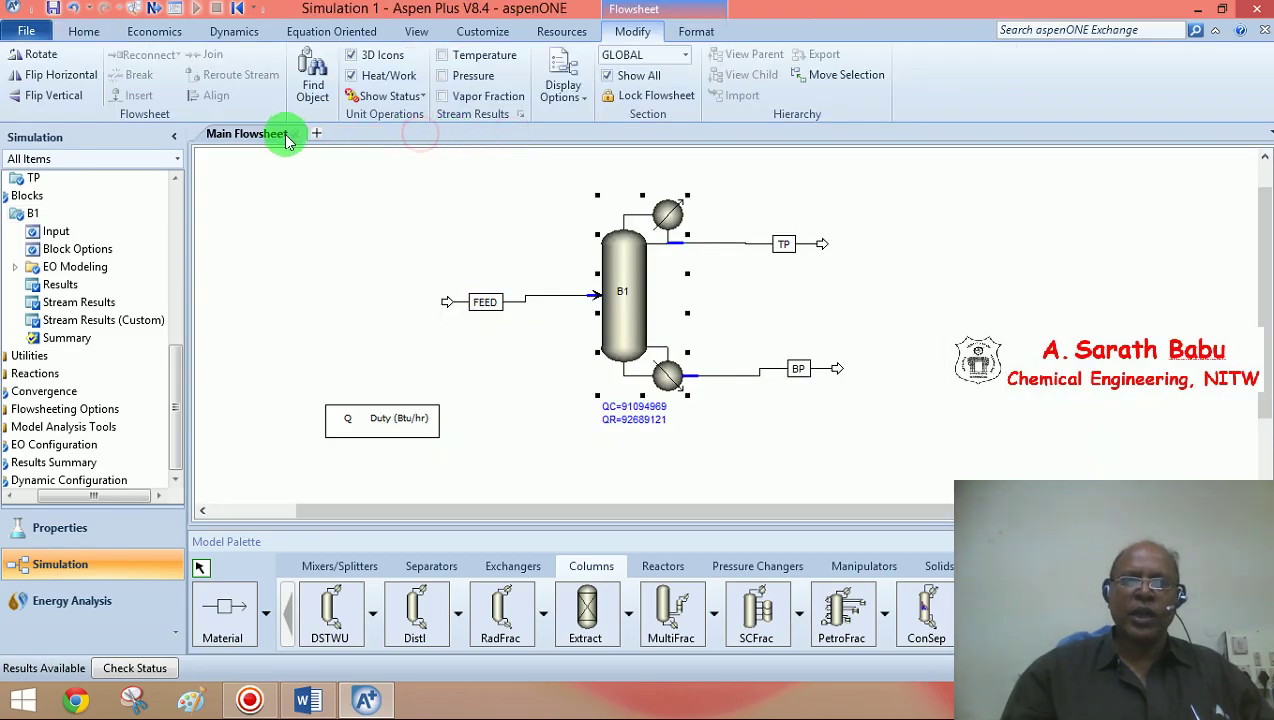
Review the summary of column B1's results, including reflux ratios, stages, feed stage and heat duties, and close it.
{"action": "right_click", "coordinate": [619, 260]}
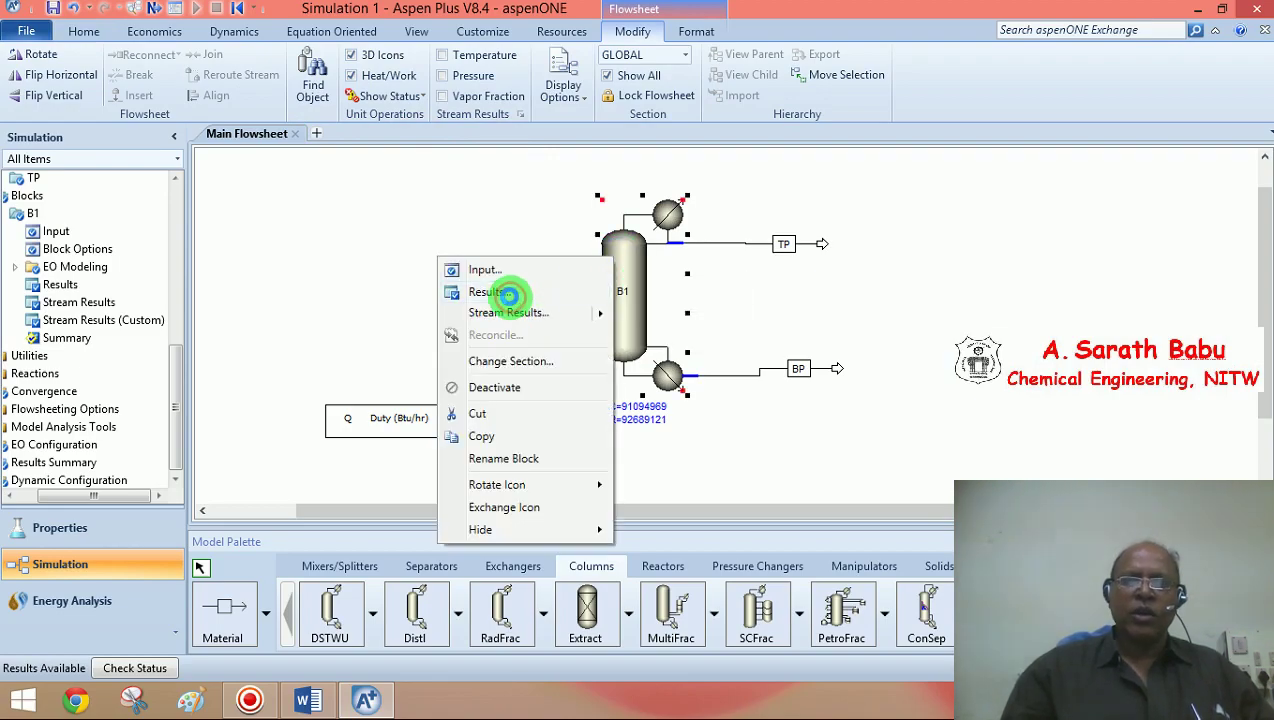
{"action": "left_click", "coordinate": [508, 293]}
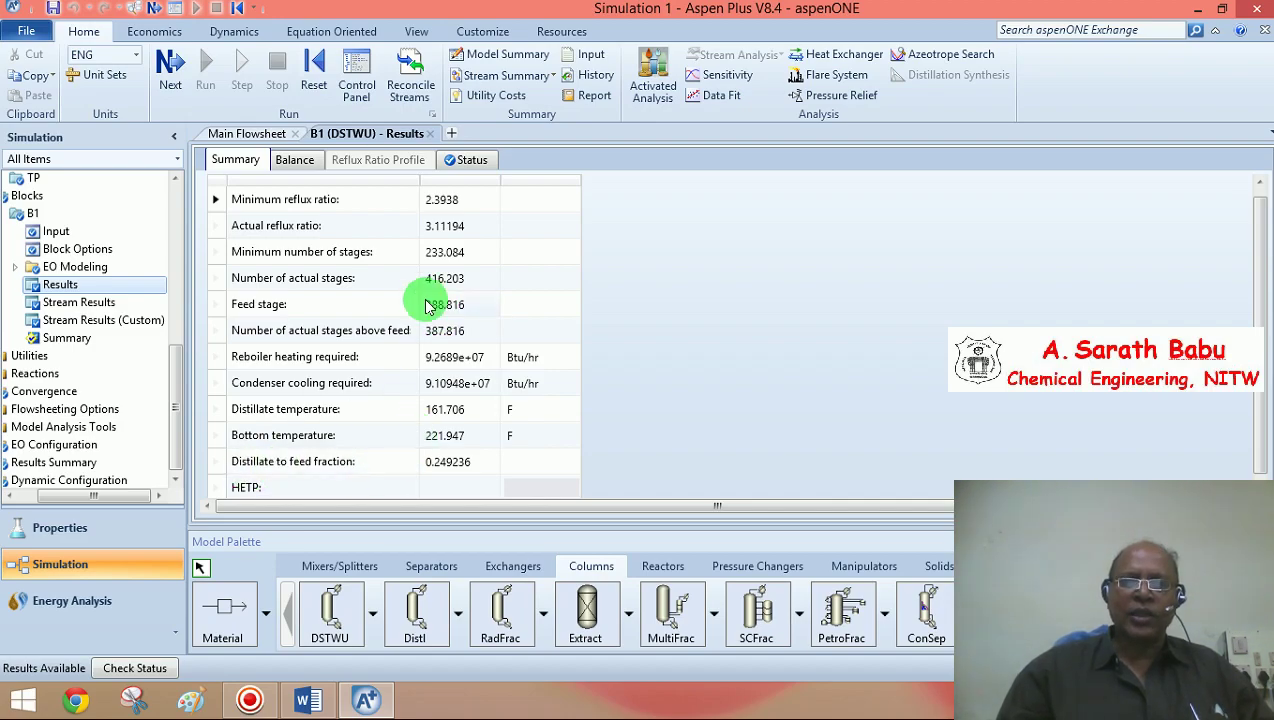
{"action": "left_click", "coordinate": [430, 134]}
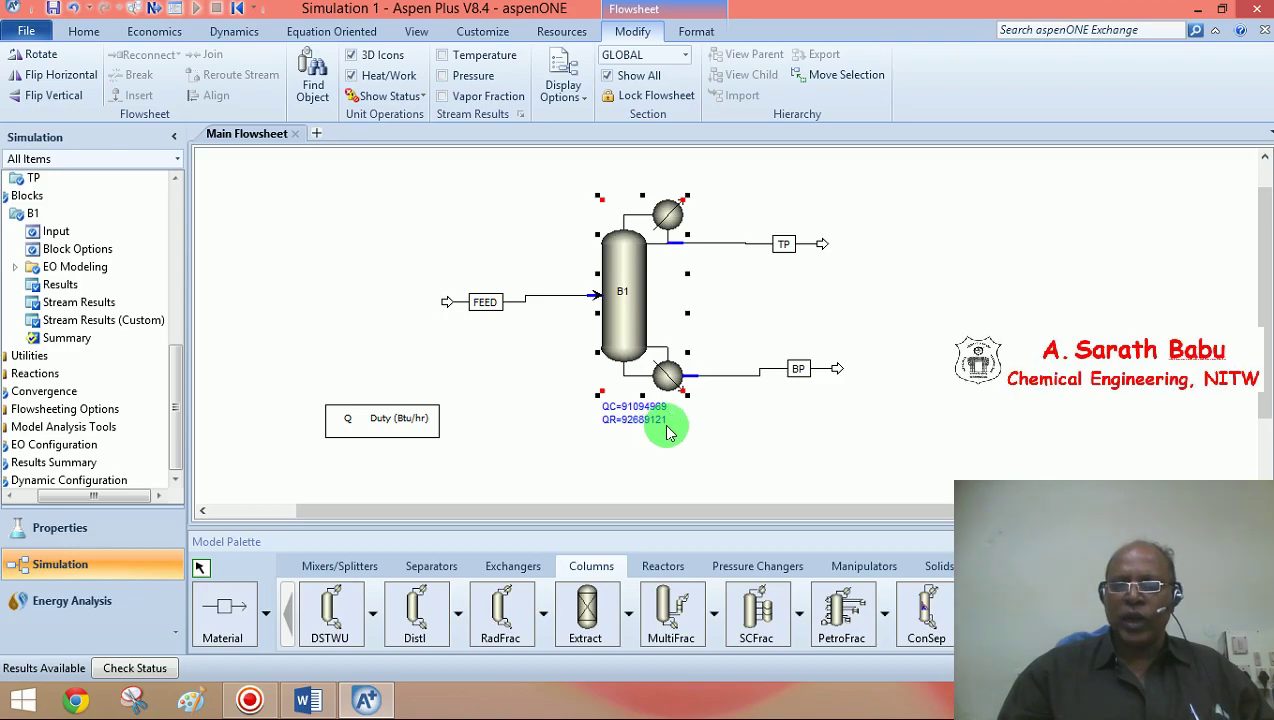
Examine the mole-flow, mass-flow and enthalpy balance in column B1's results.
{"action": "right_click", "coordinate": [619, 268]}
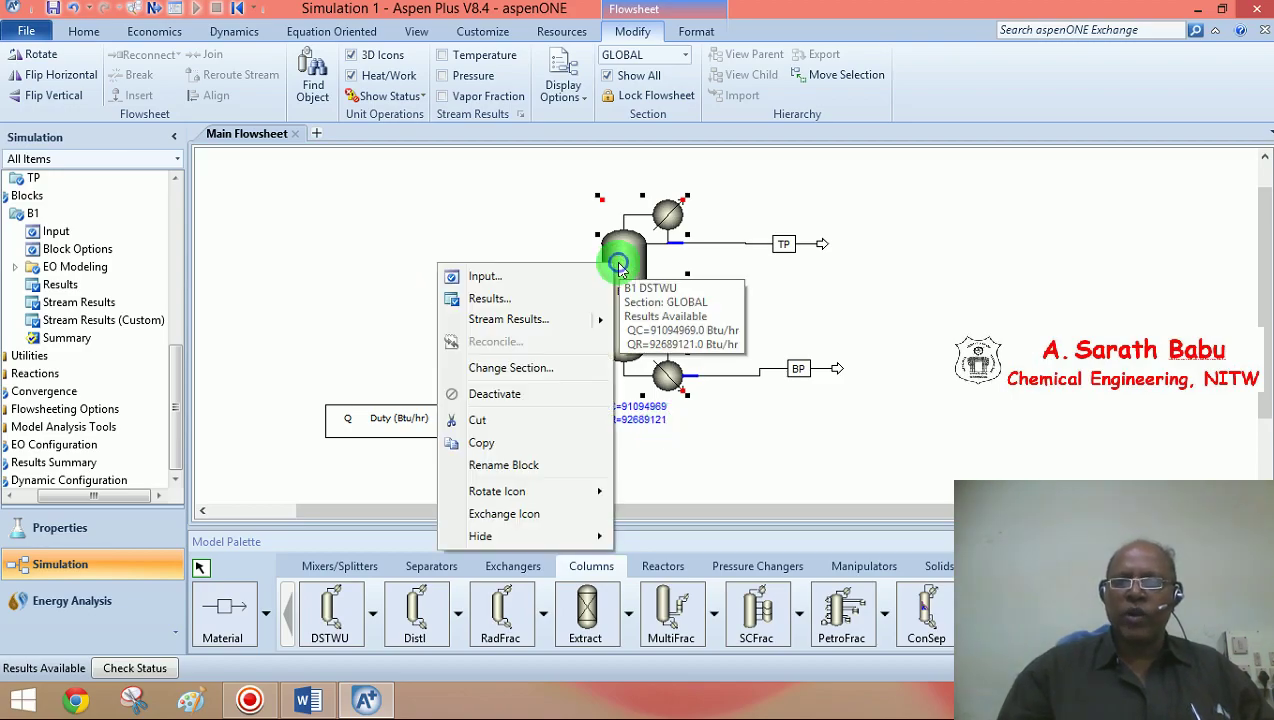
{"action": "left_click", "coordinate": [497, 298]}
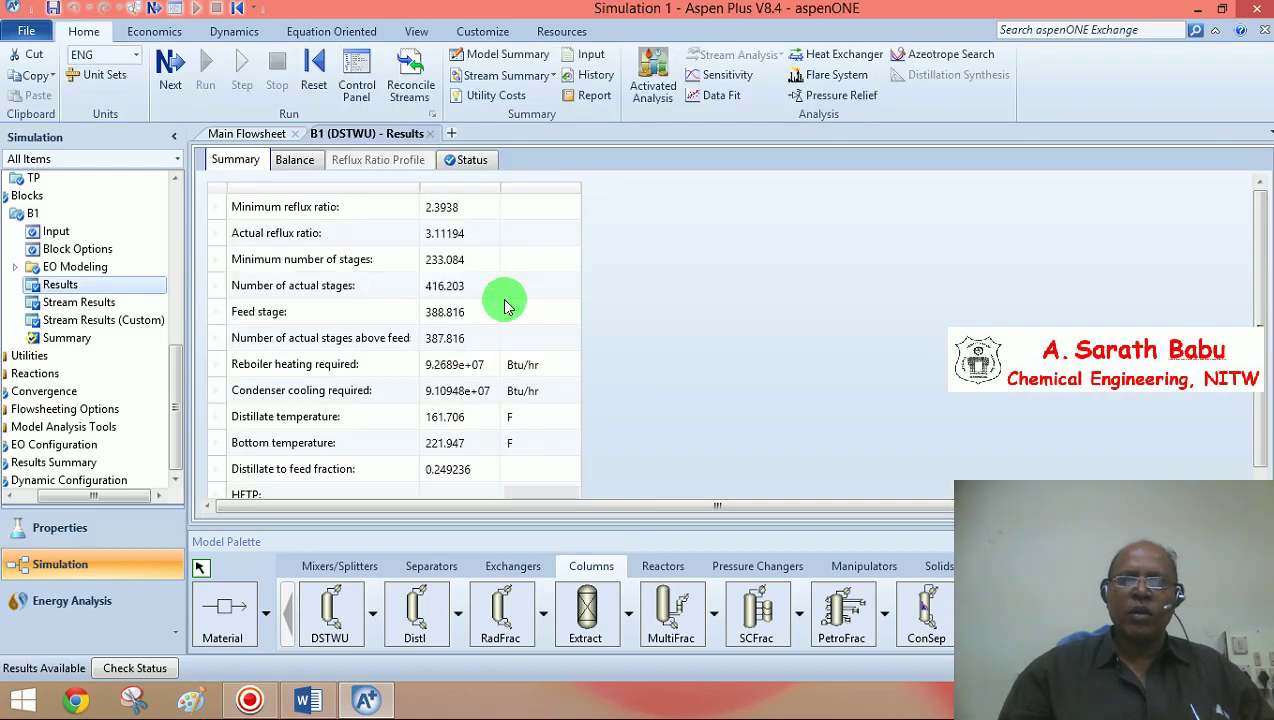
{"action": "left_click", "coordinate": [299, 164]}
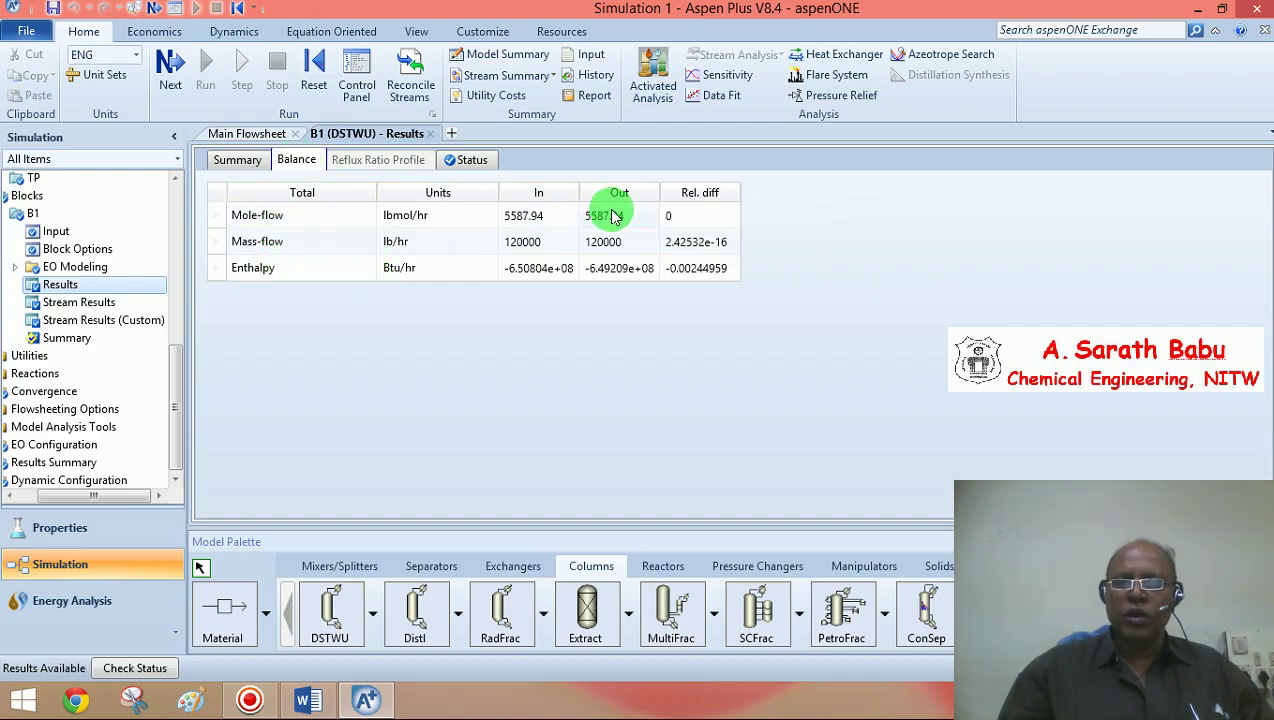
{"action": "left_click", "coordinate": [412, 275]}
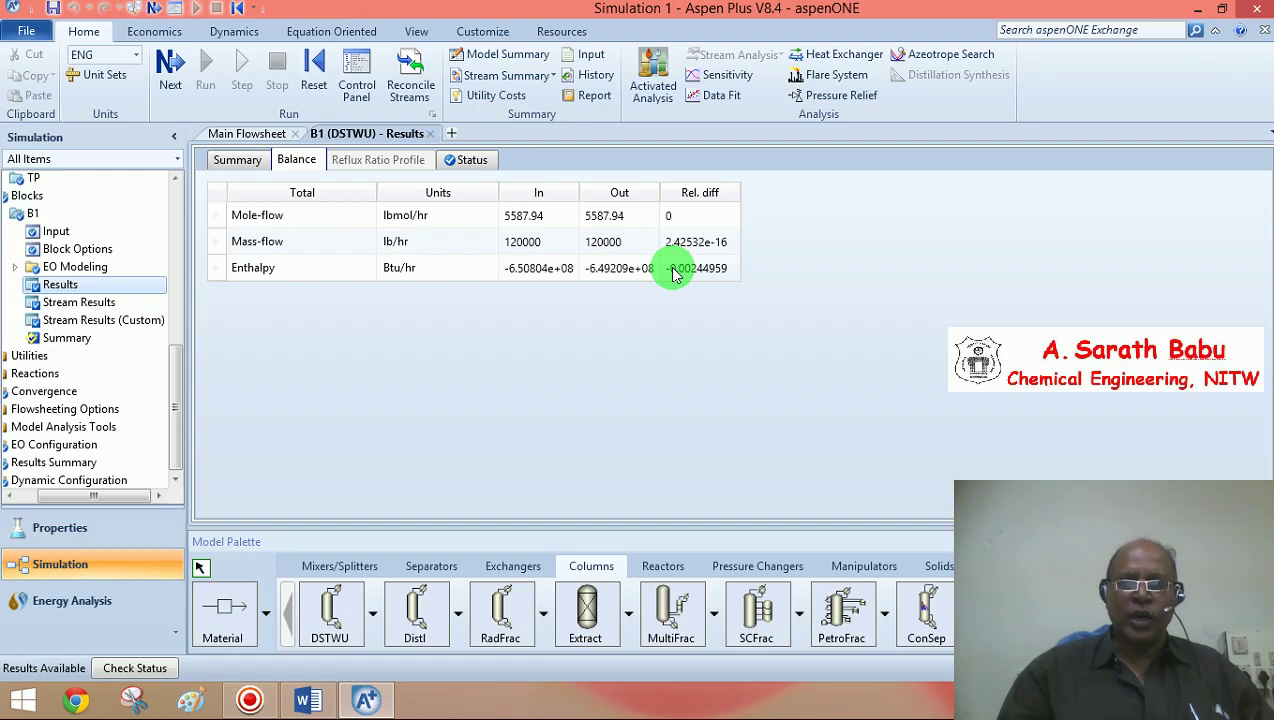
Keep the simulation open, close column B1's results, and switch to Word to read the Exercise 6 column problem.
{"action": "left_click", "coordinate": [1265, 31]}
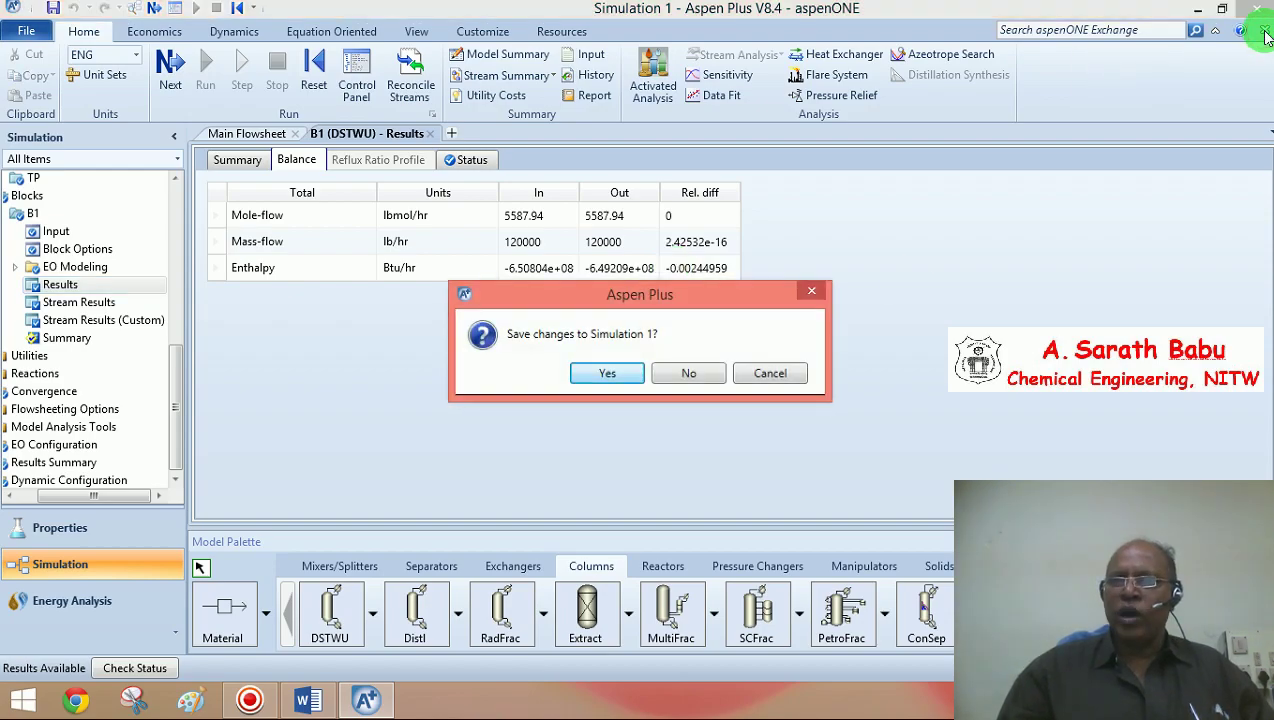
{"action": "left_click", "coordinate": [766, 373]}
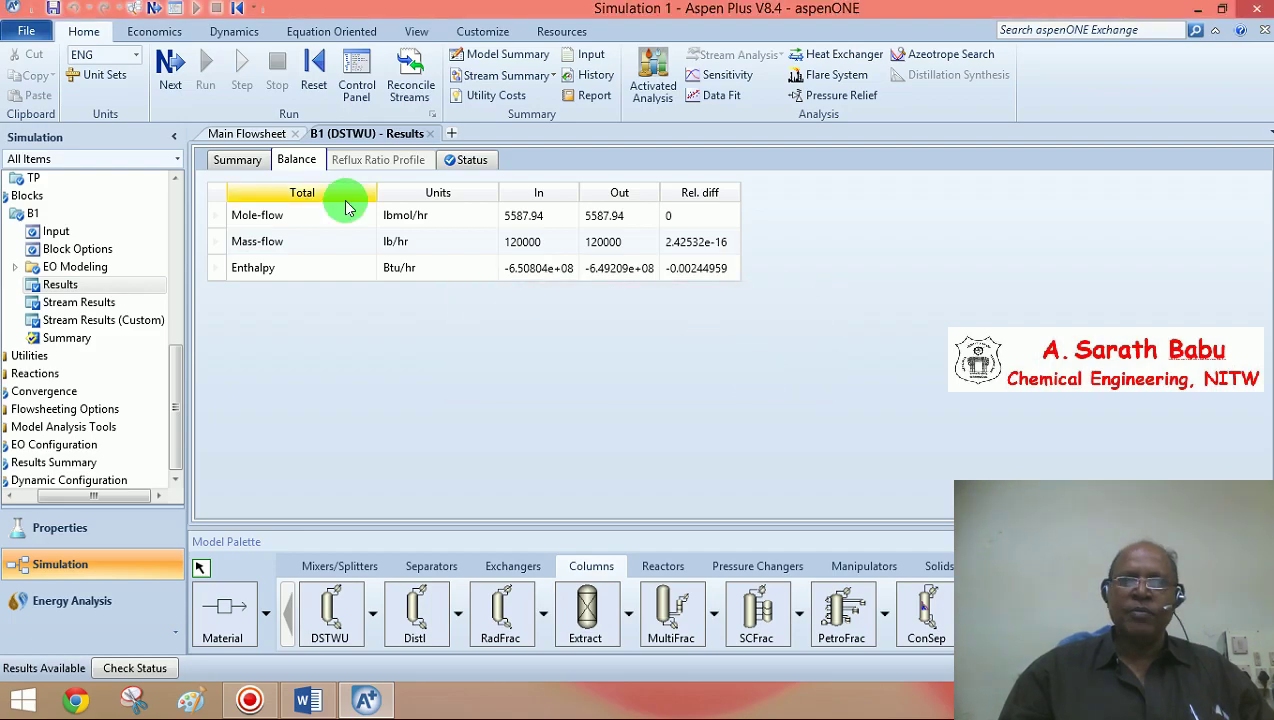
{"action": "left_click", "coordinate": [429, 135]}
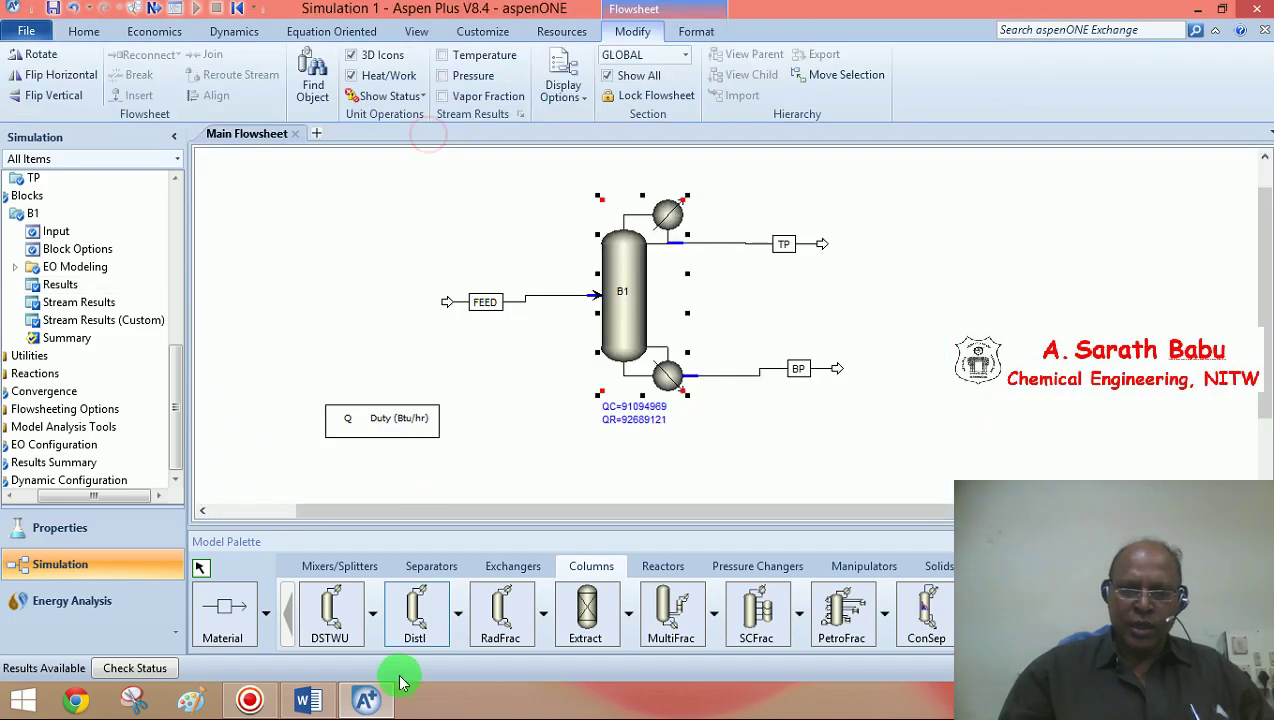
{"action": "left_click", "coordinate": [308, 700]}
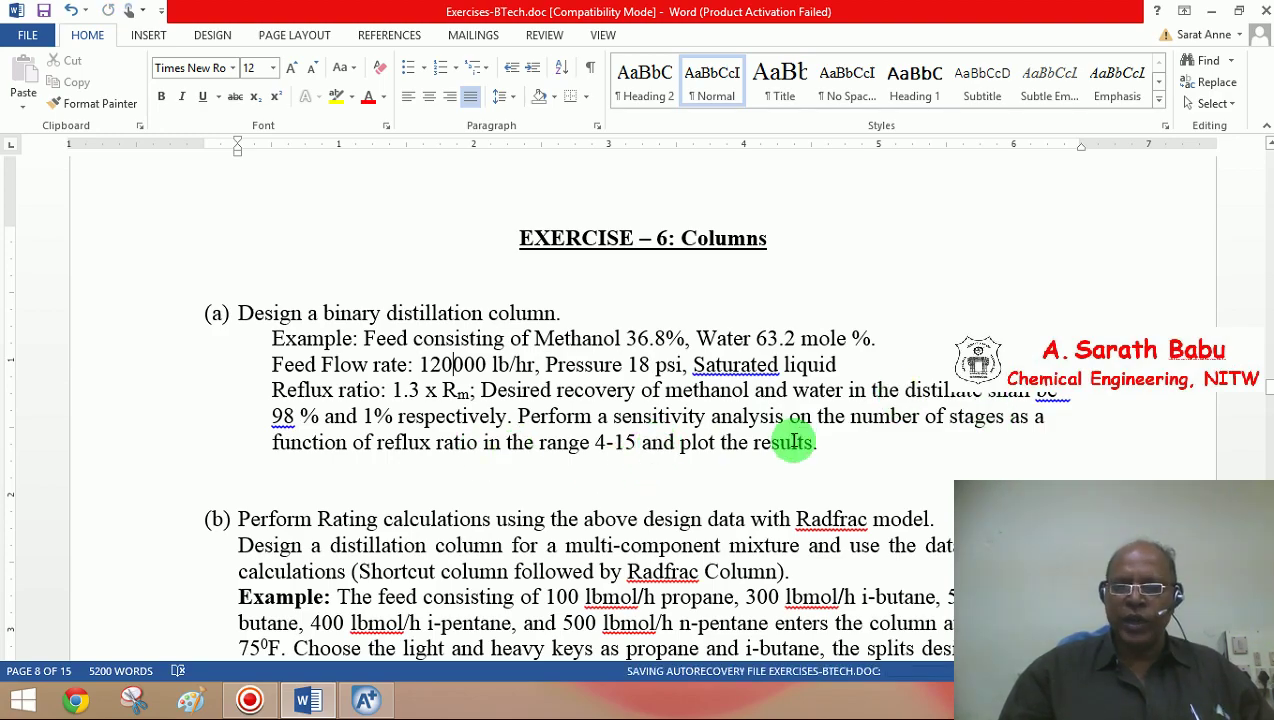
Change the desired water recovery in the distillate to 2% in the Exercise 6 (a) text.
{"action": "left_click", "coordinate": [365, 416]}
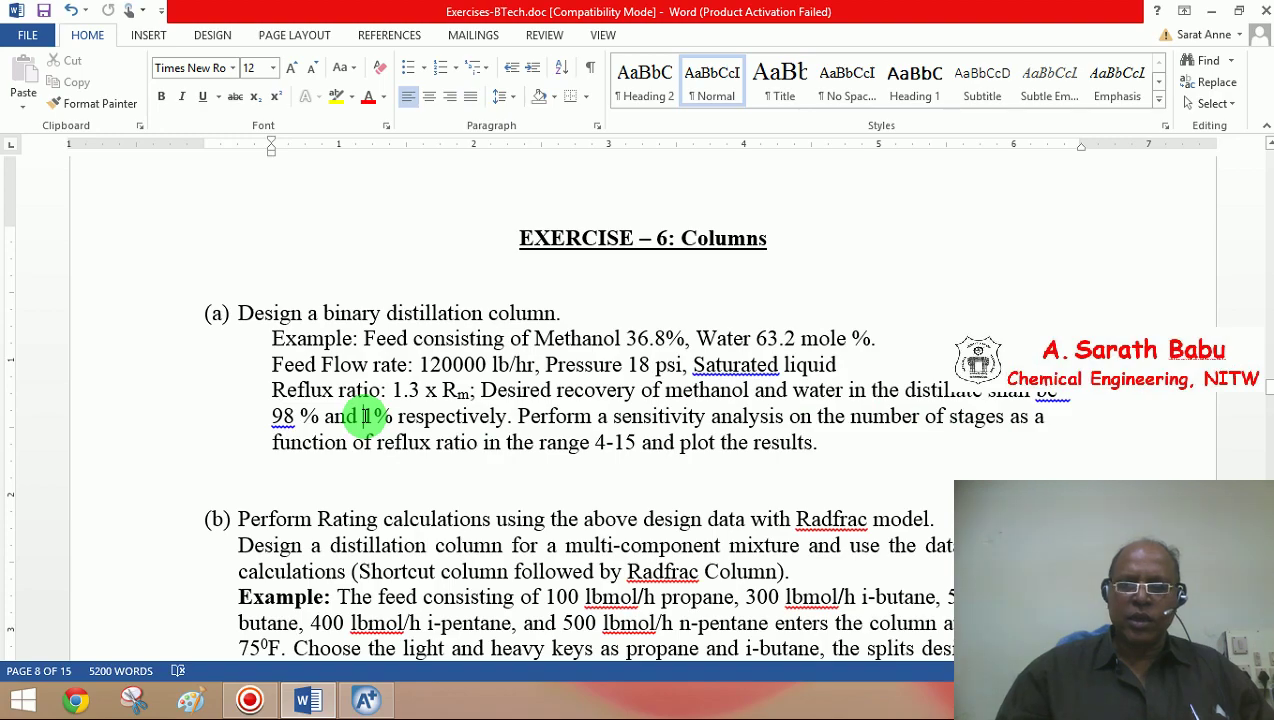
{"action": "key", "text": "Delete"}
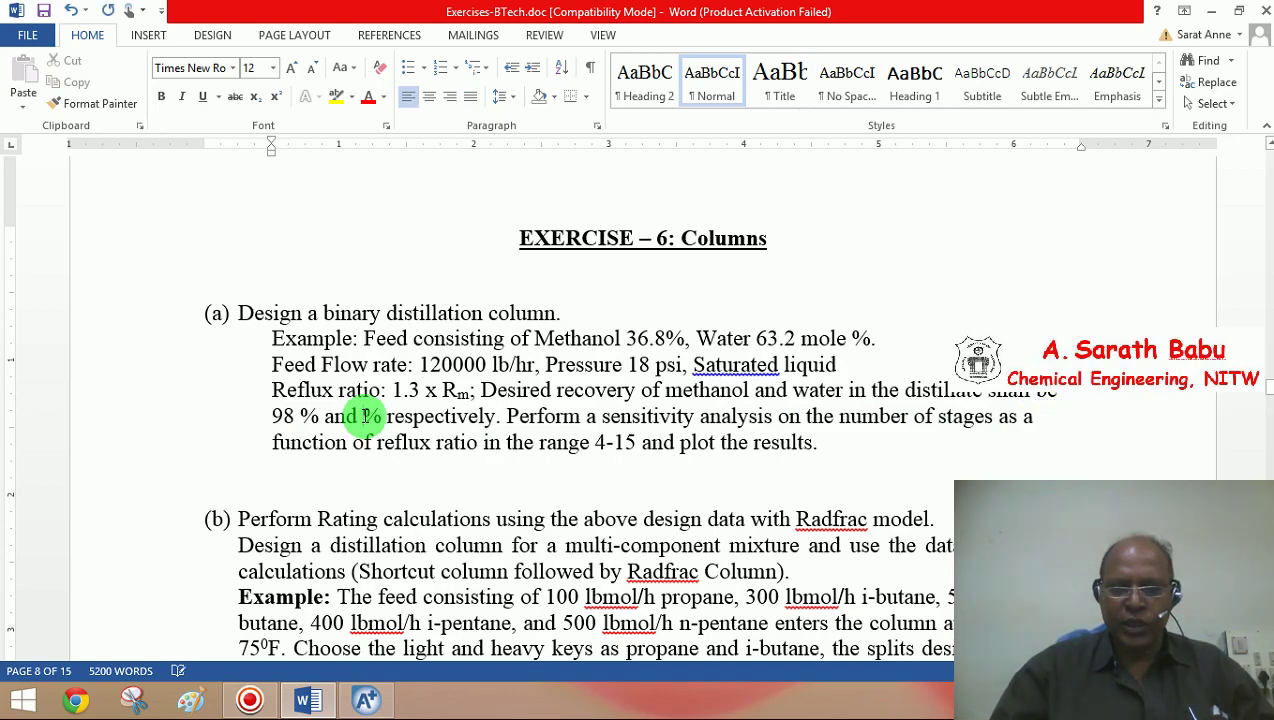
{"action": "type", "text": "2"}
{"action": "left_click", "coordinate": [529, 479]}
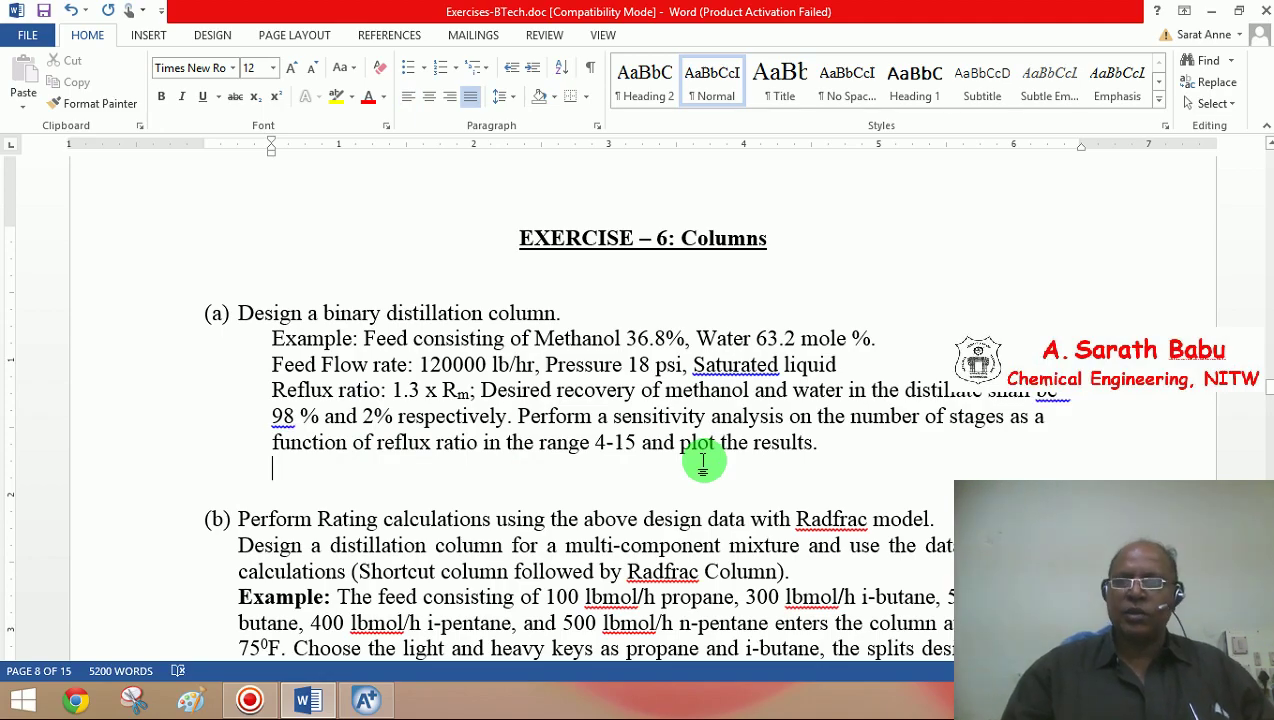
Switch to Aspen Plus, create sensitivity analysis S-1 under the model analysis tools, and add its first manipulated variable.
{"action": "left_click", "coordinate": [368, 700]}
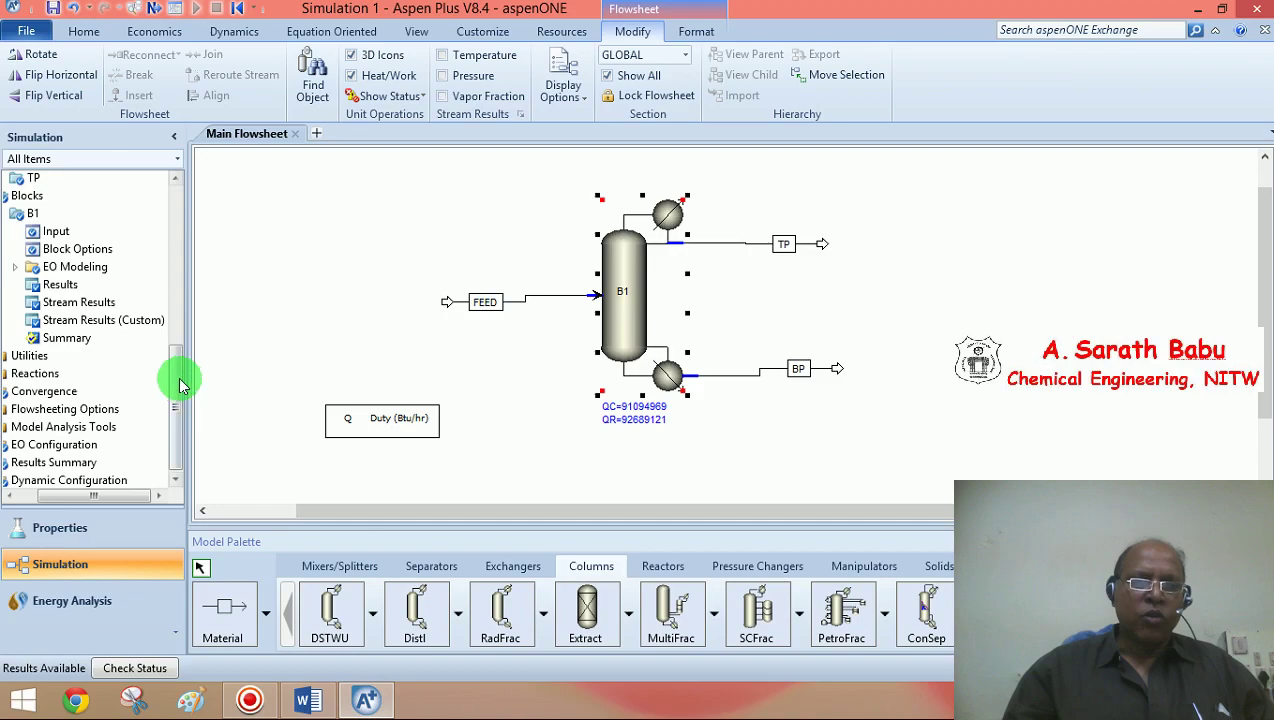
{"action": "left_click_drag", "start_coordinate": [103, 496], "coordinate": [37, 503]}
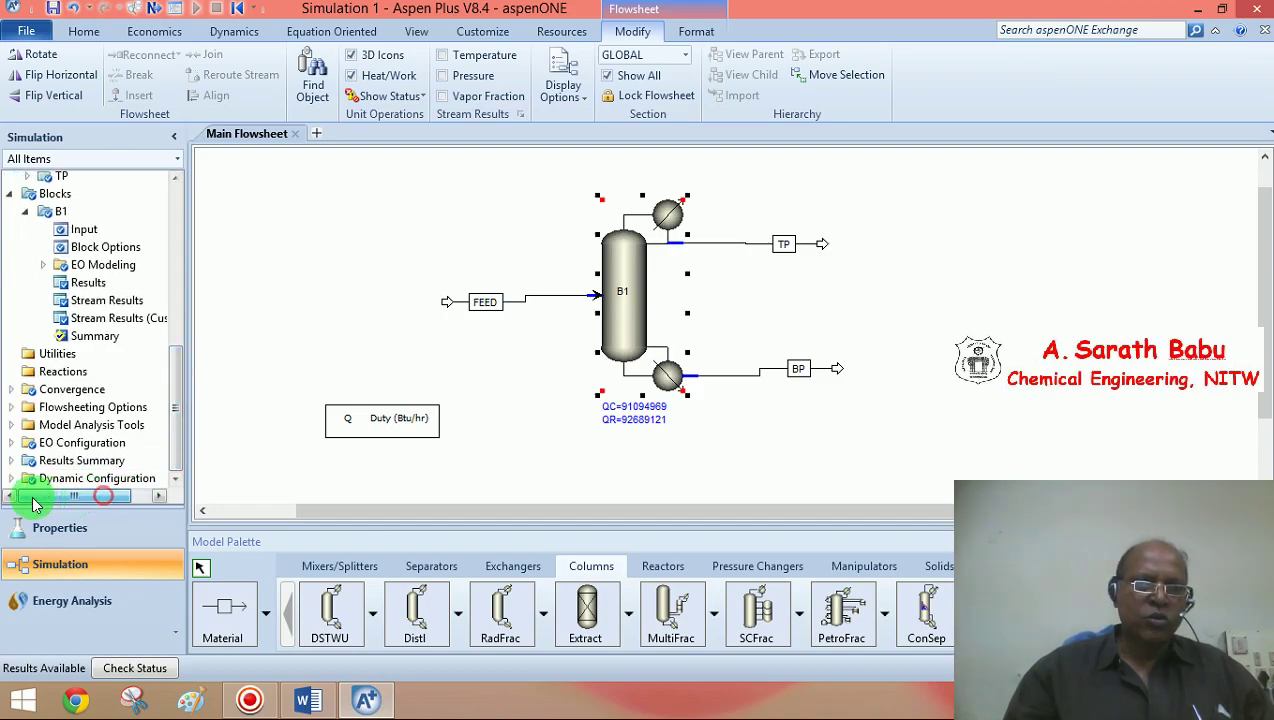
{"action": "left_click", "coordinate": [12, 425]}
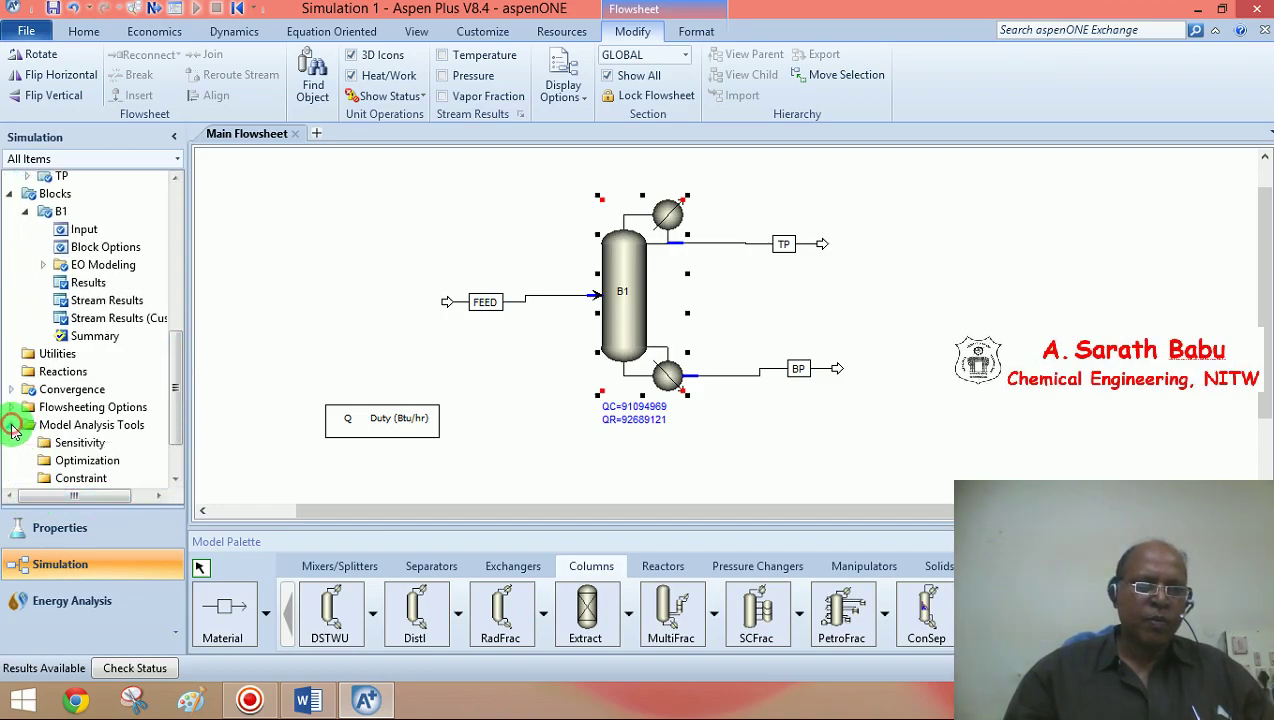
{"action": "left_click", "coordinate": [43, 452]}
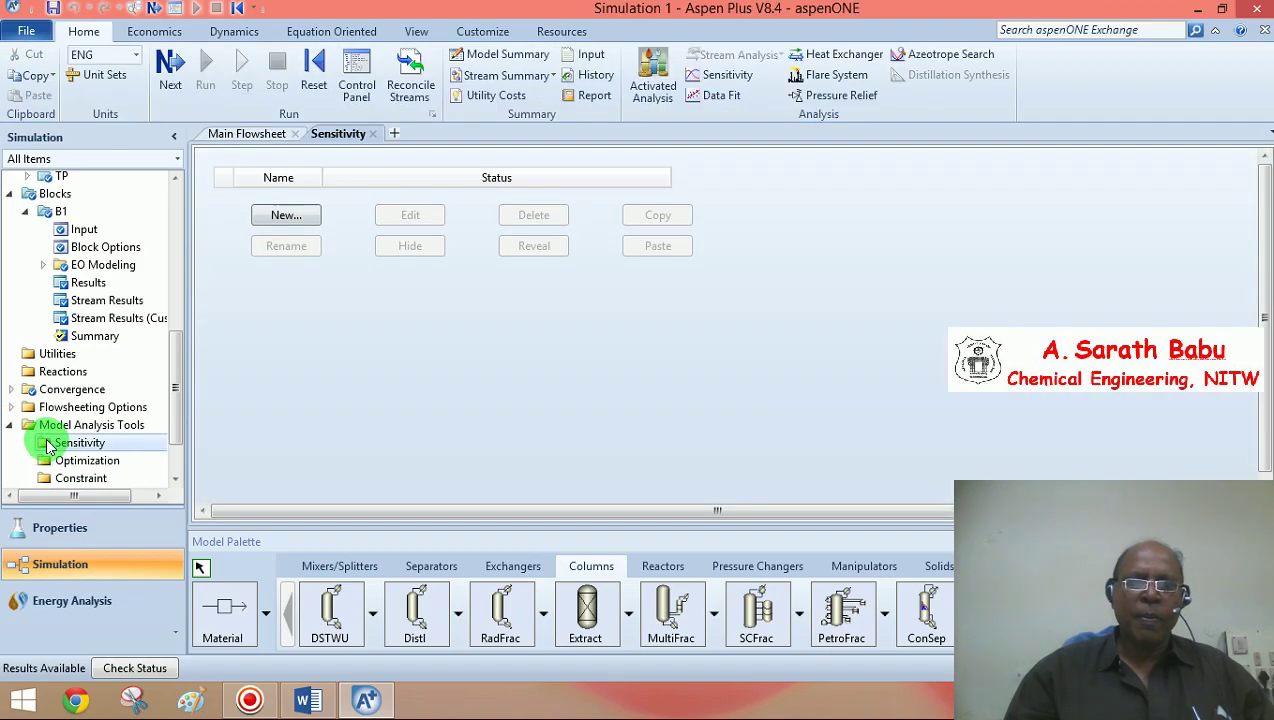
{"action": "left_click", "coordinate": [286, 217]}
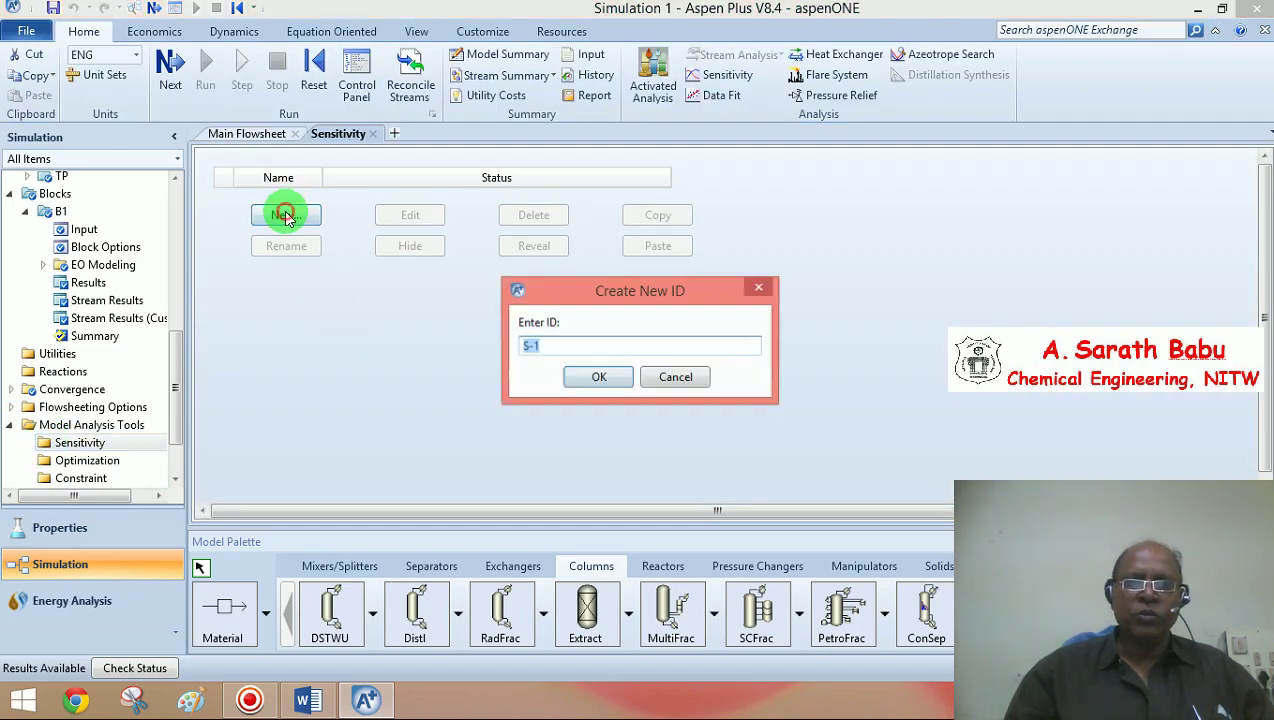
{"action": "left_click", "coordinate": [594, 378]}
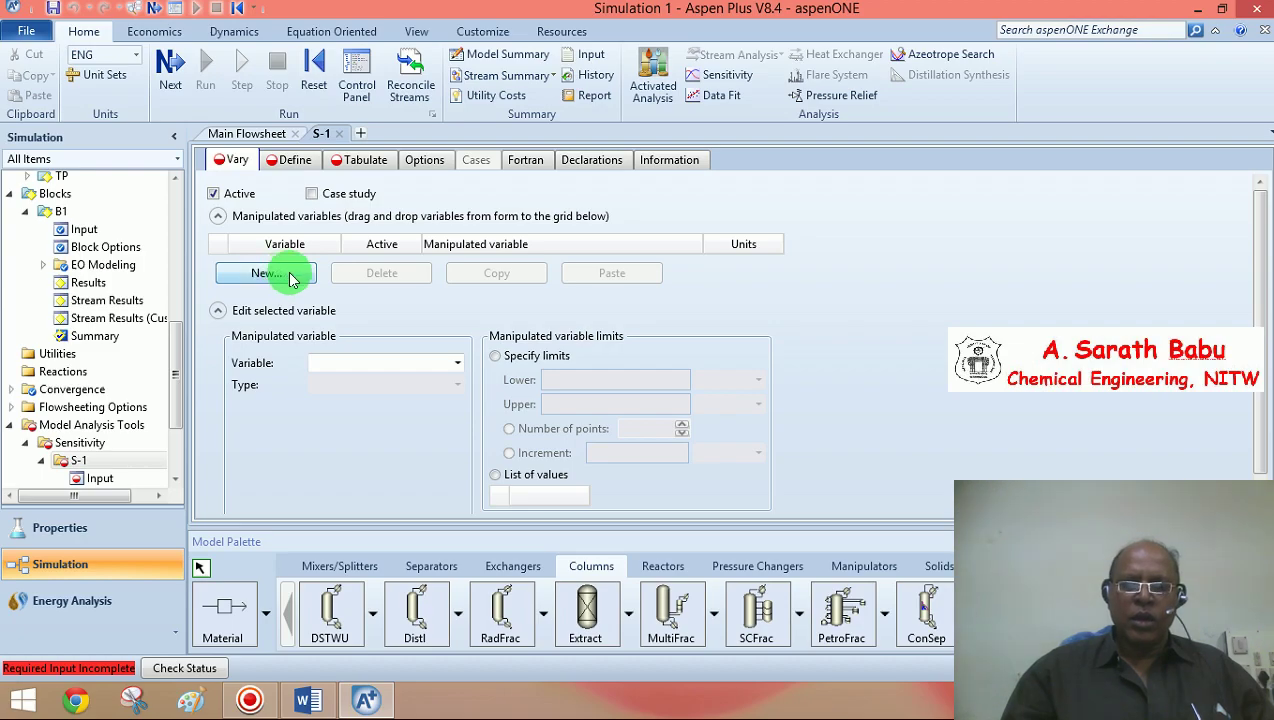
{"action": "left_click", "coordinate": [275, 281]}
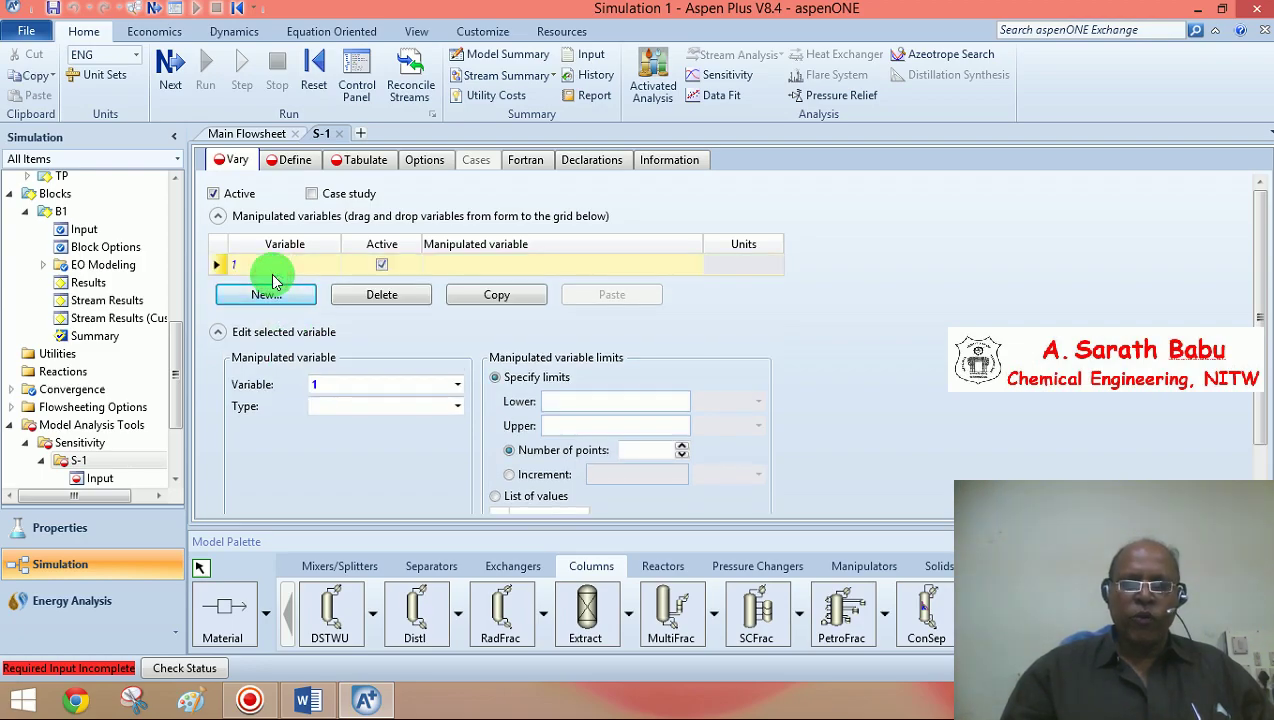
Create a measured variable named STAGES in the definitions of sensitivity analysis S-1.
{"action": "left_click", "coordinate": [295, 163]}
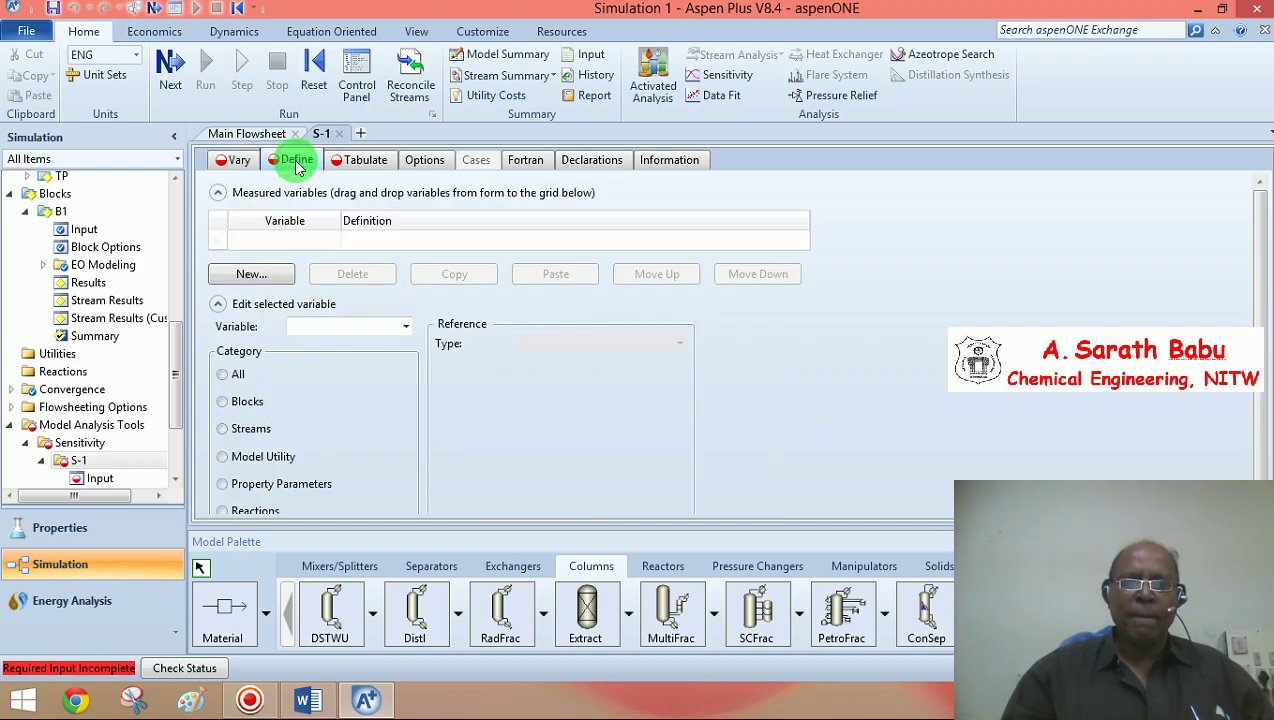
{"action": "left_click", "coordinate": [405, 329]}
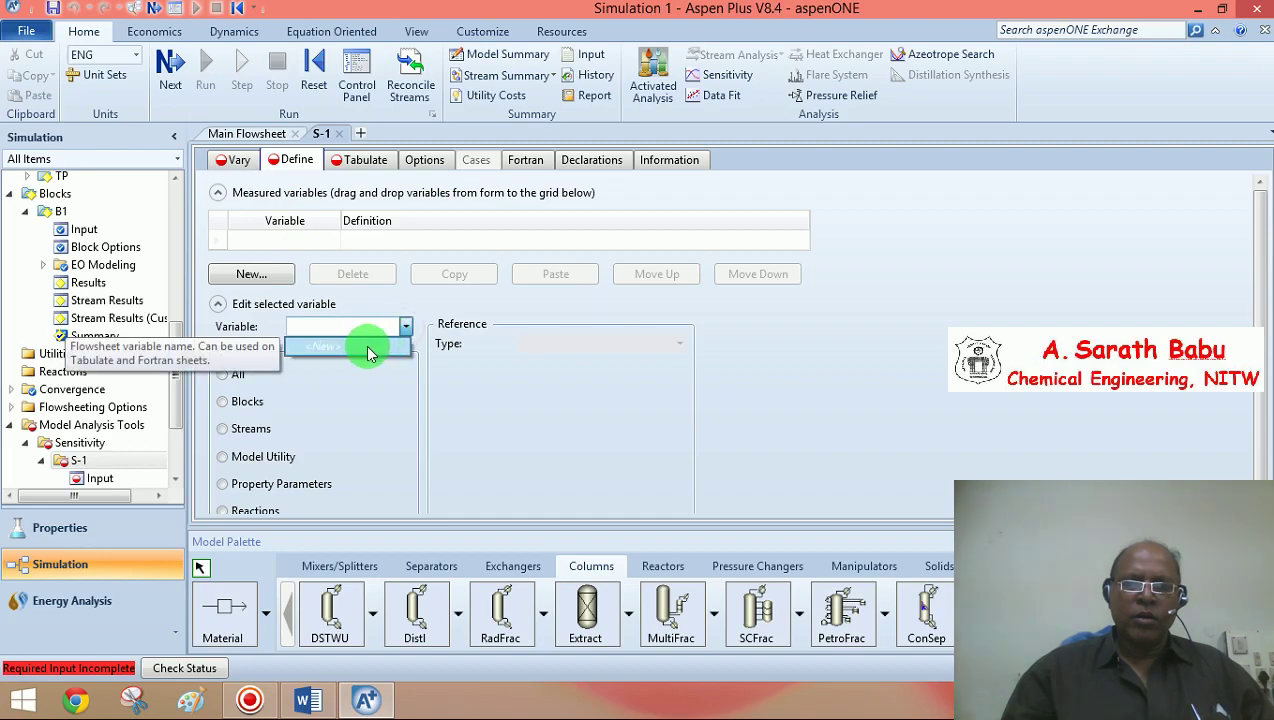
{"action": "left_click", "coordinate": [366, 348]}
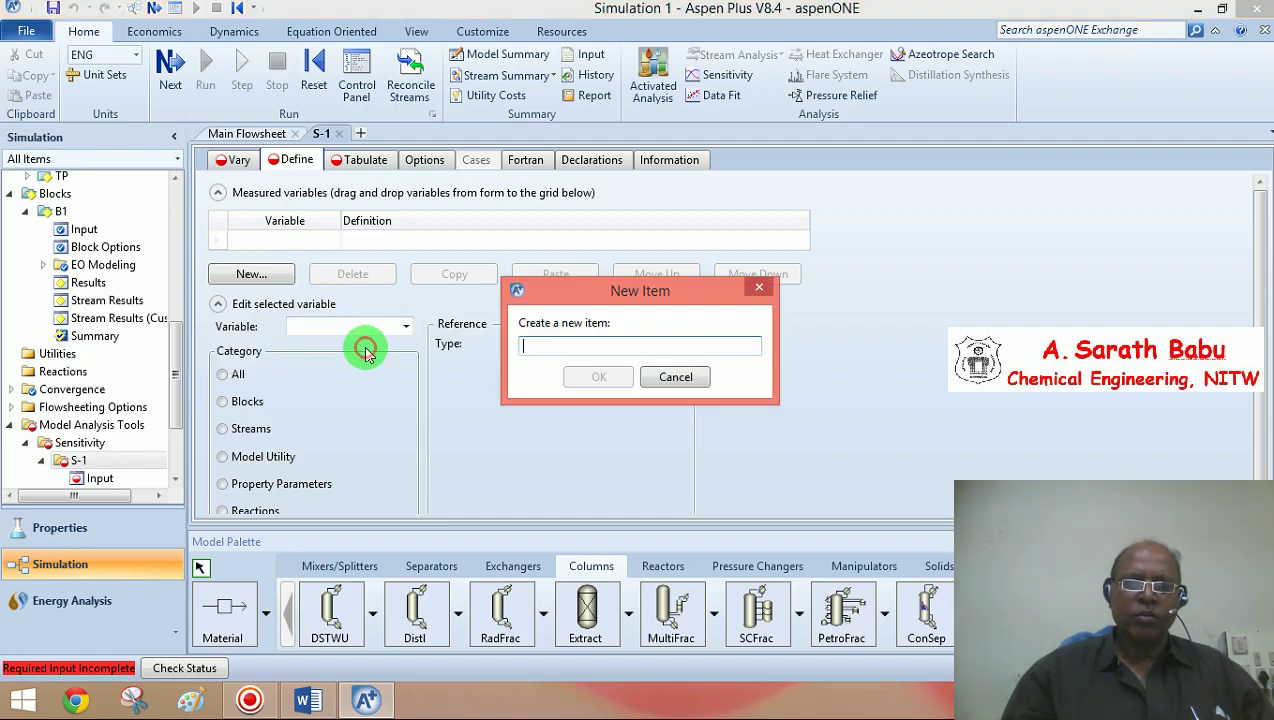
{"action": "left_click", "coordinate": [535, 344]}
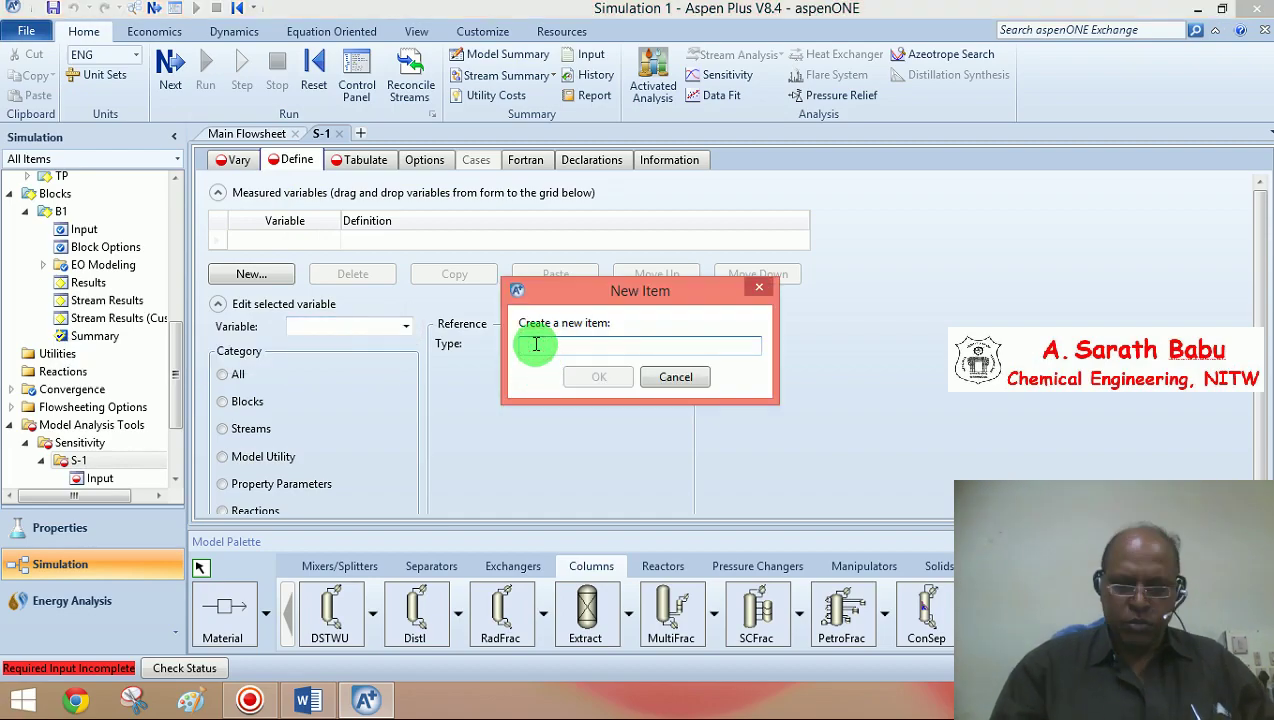
{"action": "type", "text": "STAGES"}
{"action": "left_click", "coordinate": [620, 378]}
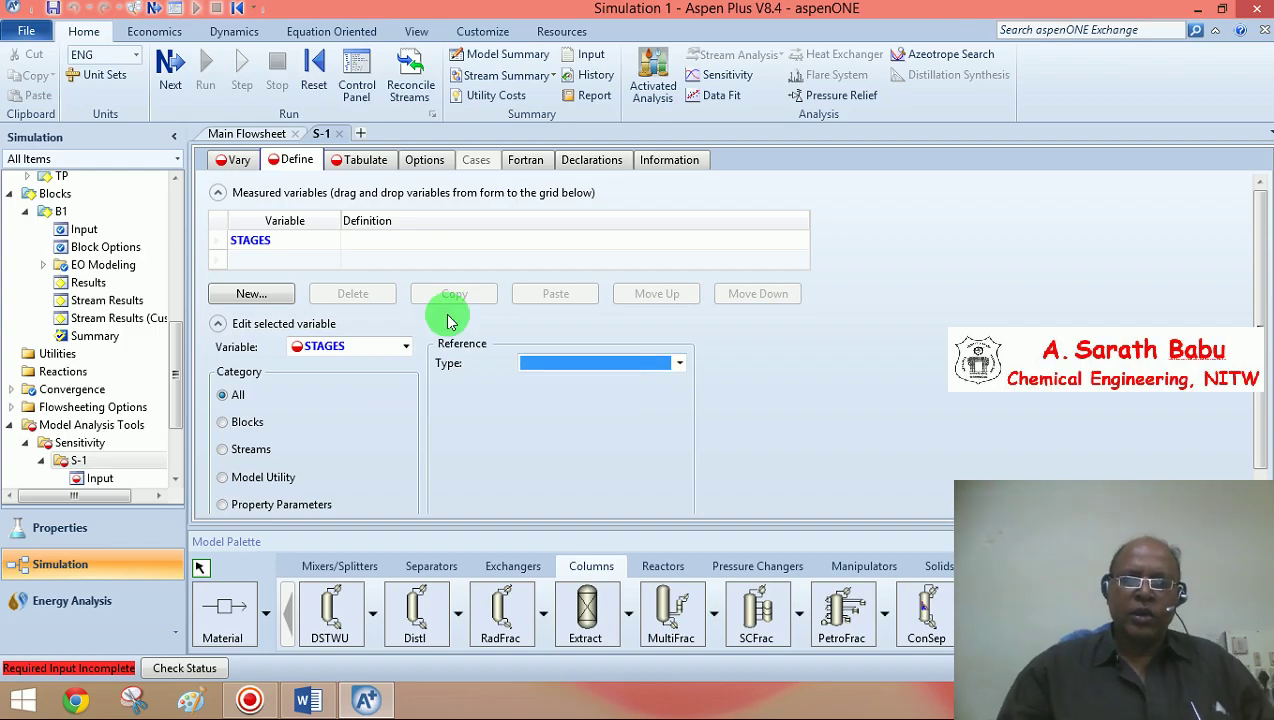
Define STAGES in the Blocks category as a Block-Var of block B1 with variable ACT-STAGES.
{"action": "left_click", "coordinate": [223, 450]}
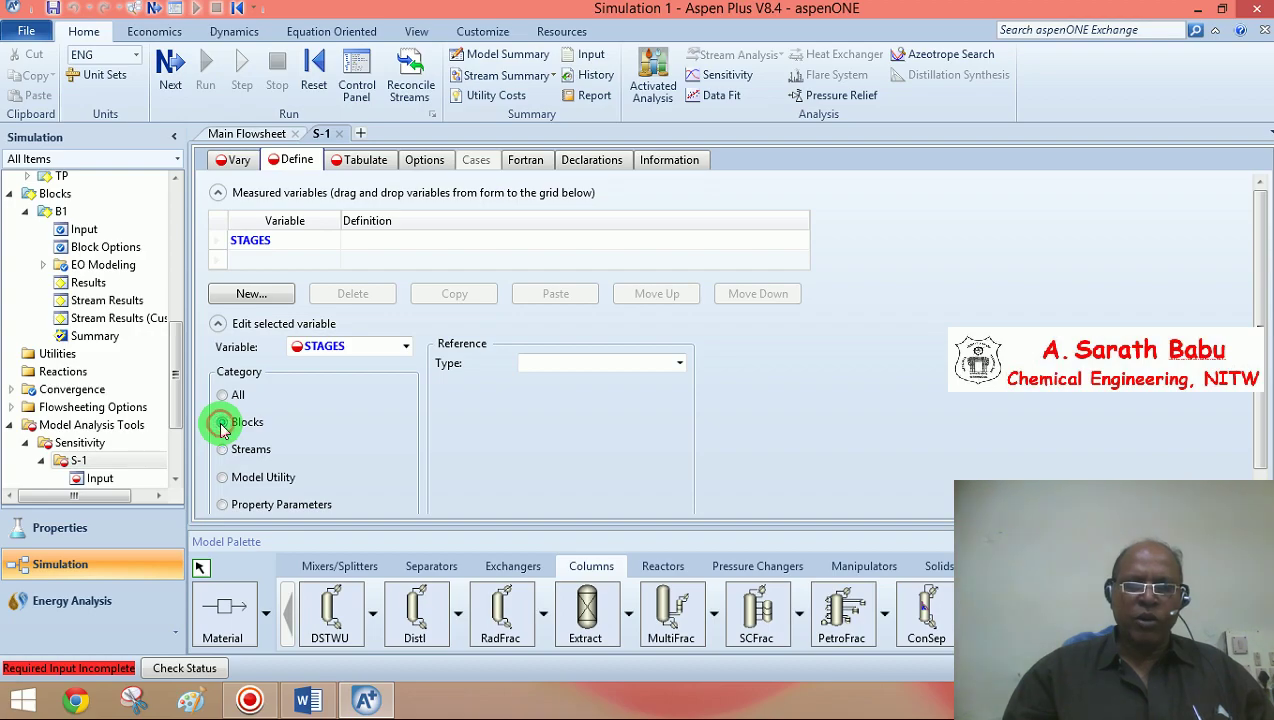
{"action": "left_click", "coordinate": [679, 364]}
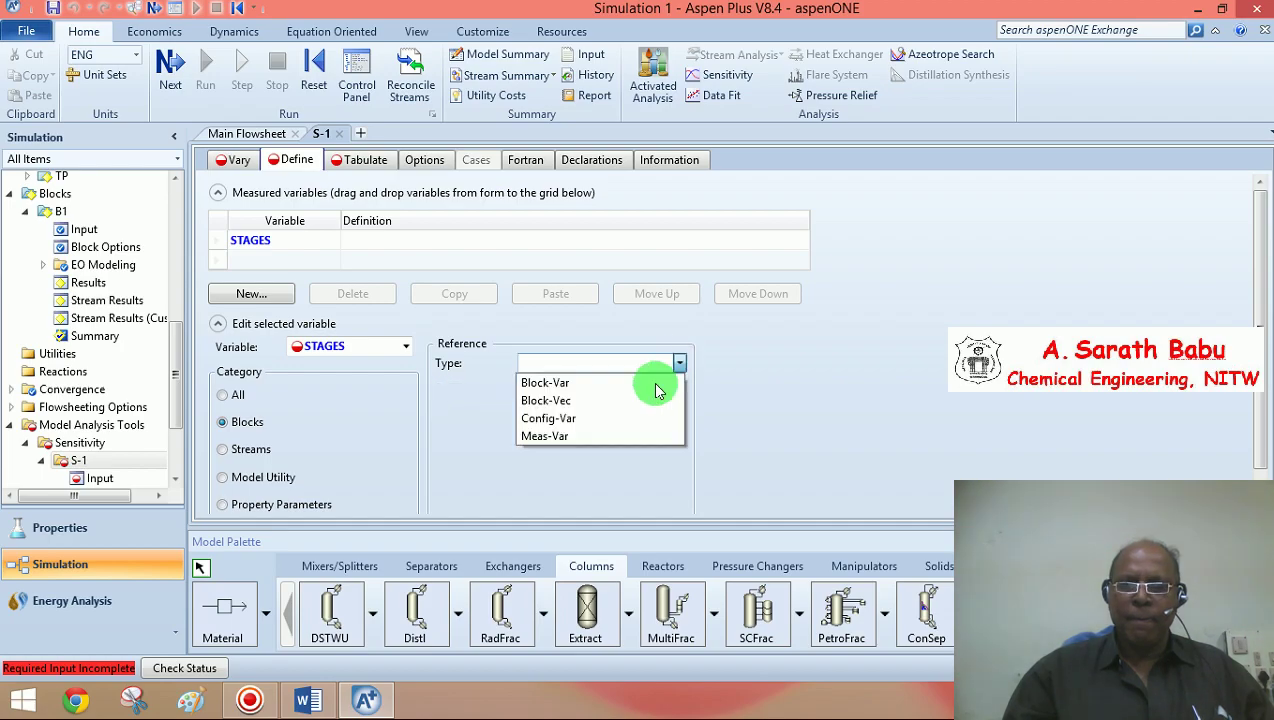
{"action": "left_click", "coordinate": [598, 383]}
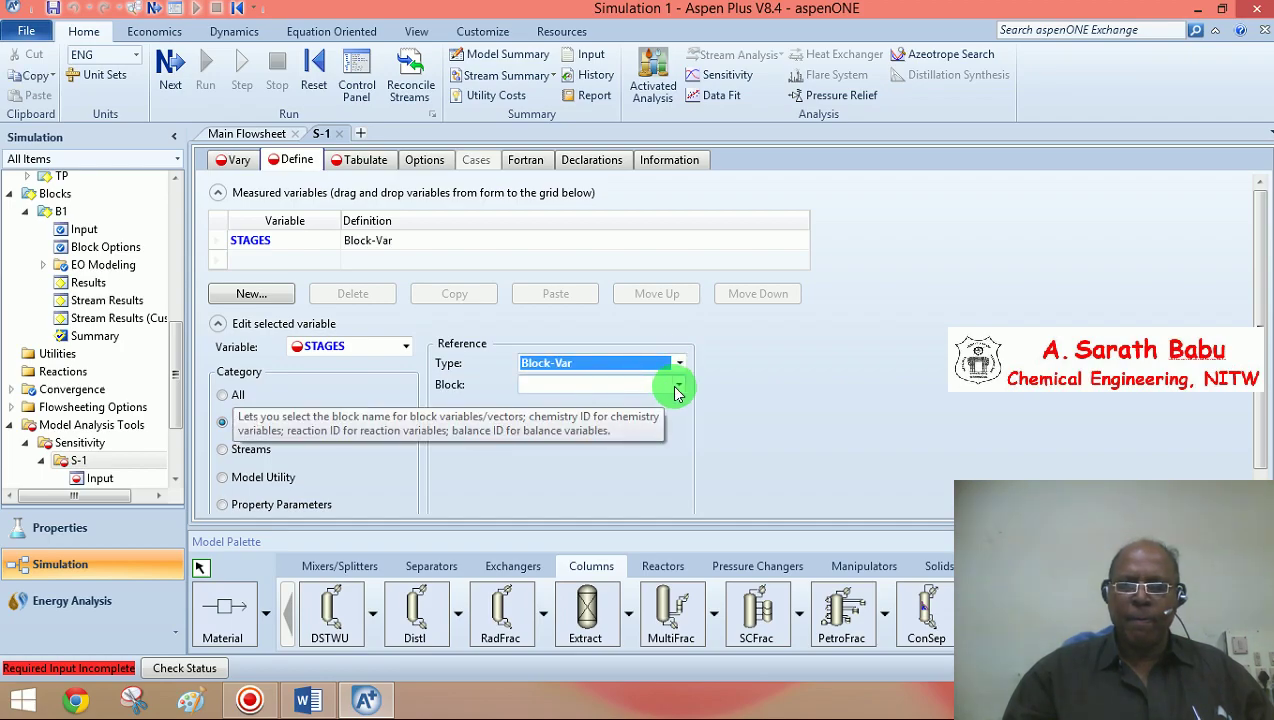
{"action": "left_click", "coordinate": [677, 385]}
{"action": "left_click", "coordinate": [603, 401]}
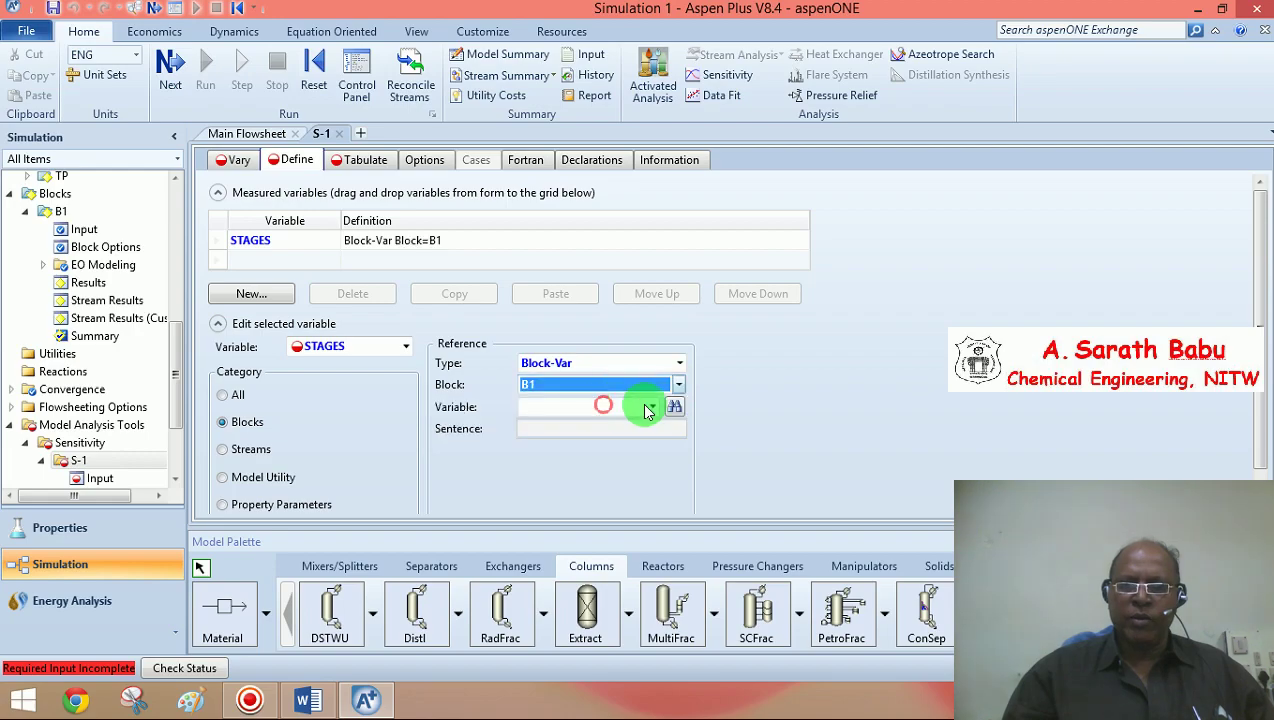
{"action": "left_click", "coordinate": [656, 407]}
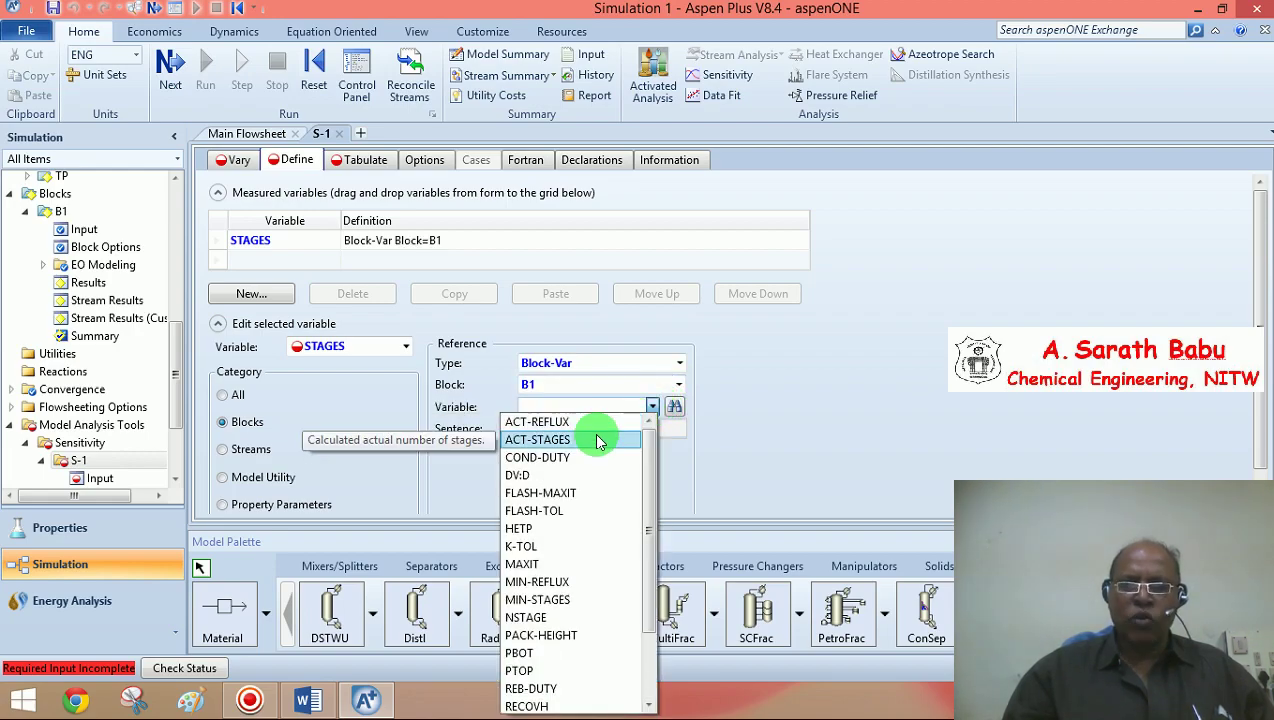
{"action": "left_click", "coordinate": [597, 440]}
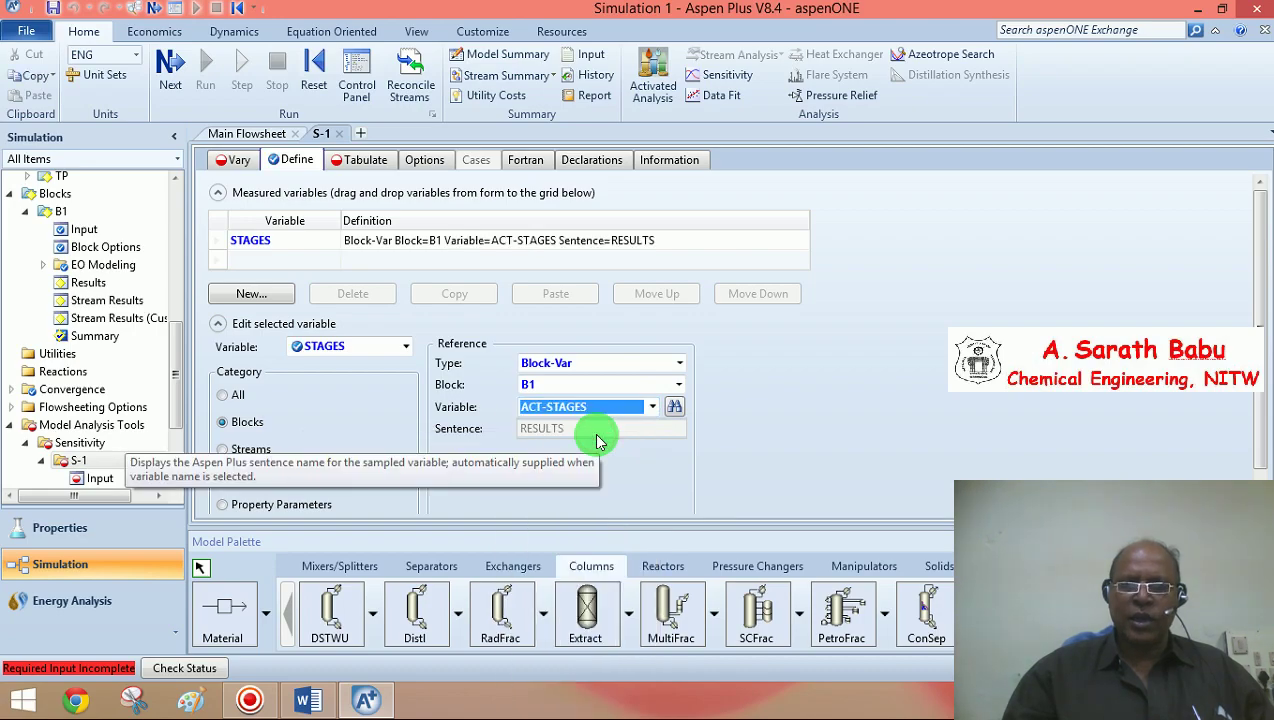
{"action": "left_click", "coordinate": [767, 435]}
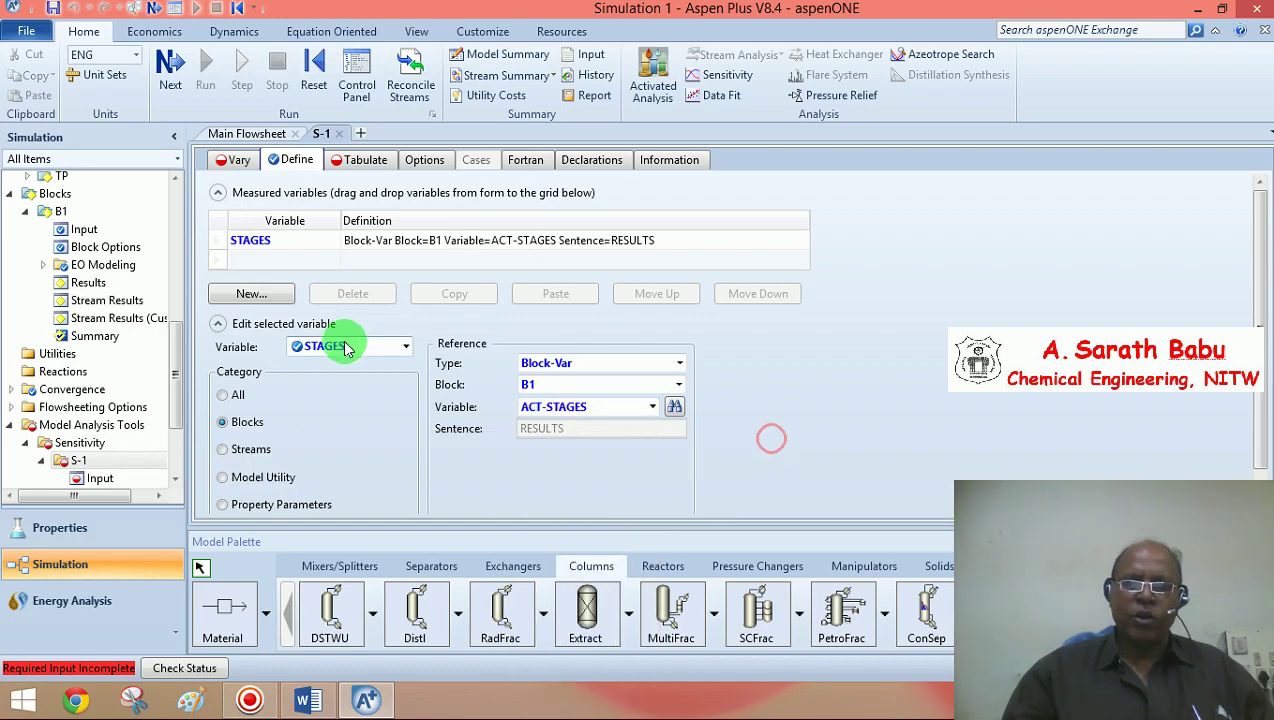
Add a second measured variable named COND to sensitivity analysis S-1.
{"action": "left_click", "coordinate": [243, 298]}
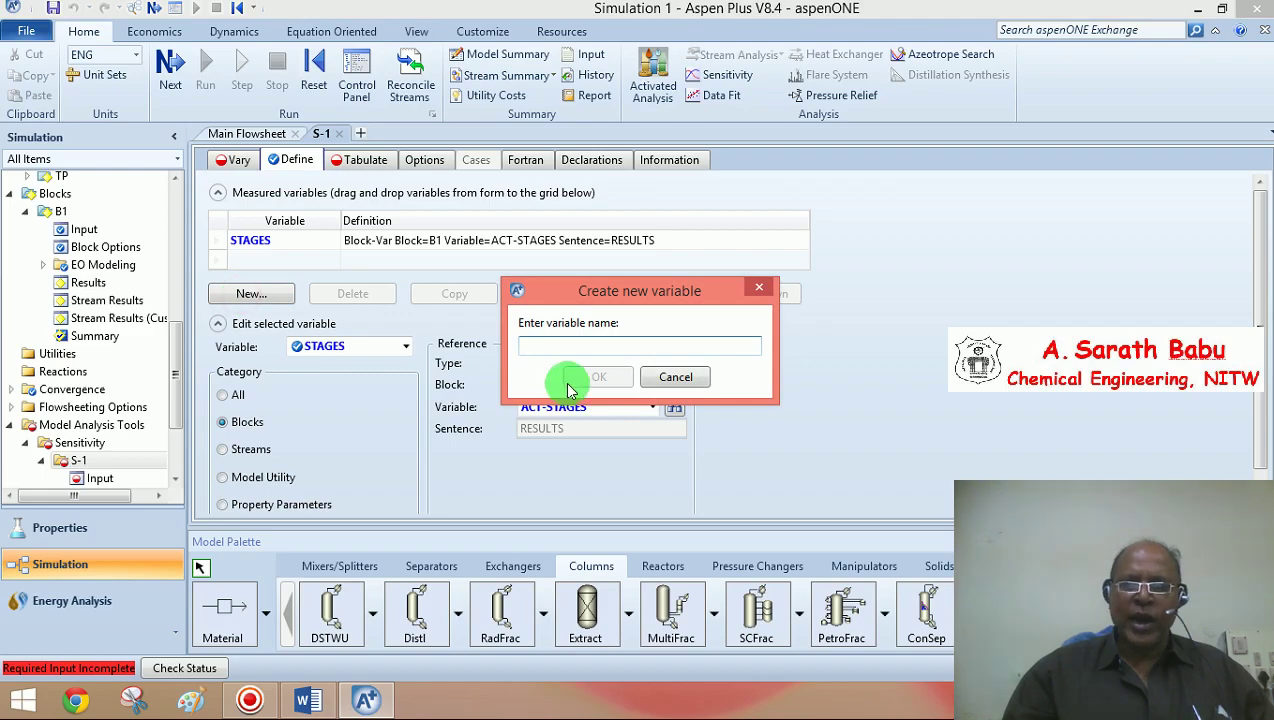
{"action": "left_click", "coordinate": [538, 346]}
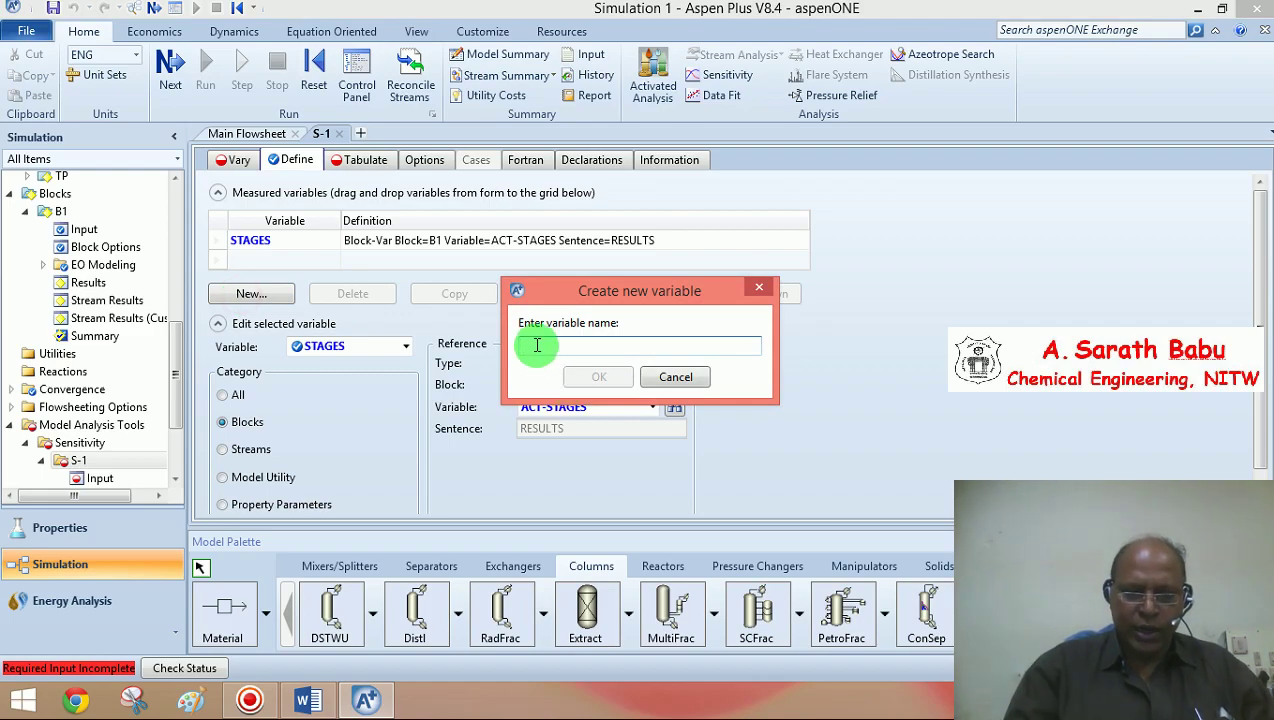
{"action": "type", "text": "COND"}
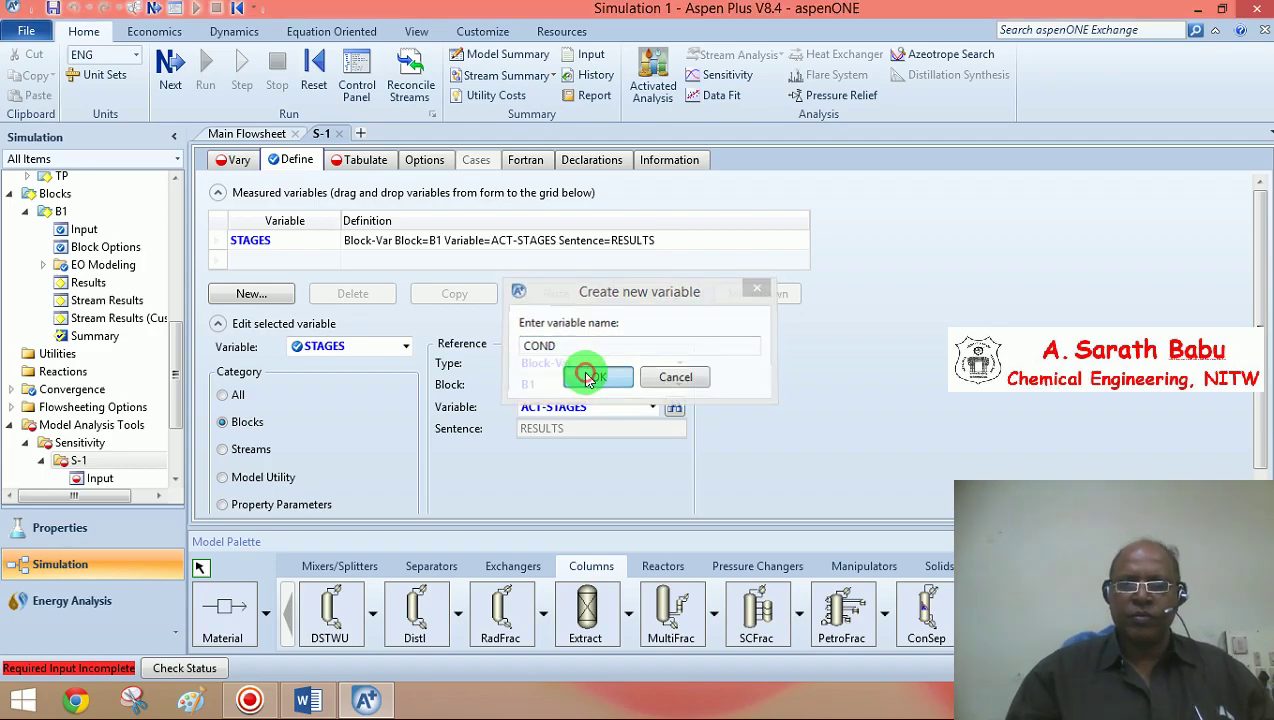
{"action": "left_click", "coordinate": [590, 379]}
Define COND in the Blocks category as a Block-Var of block B1 with variable COND-DUTY.
{"action": "left_click", "coordinate": [222, 442]}
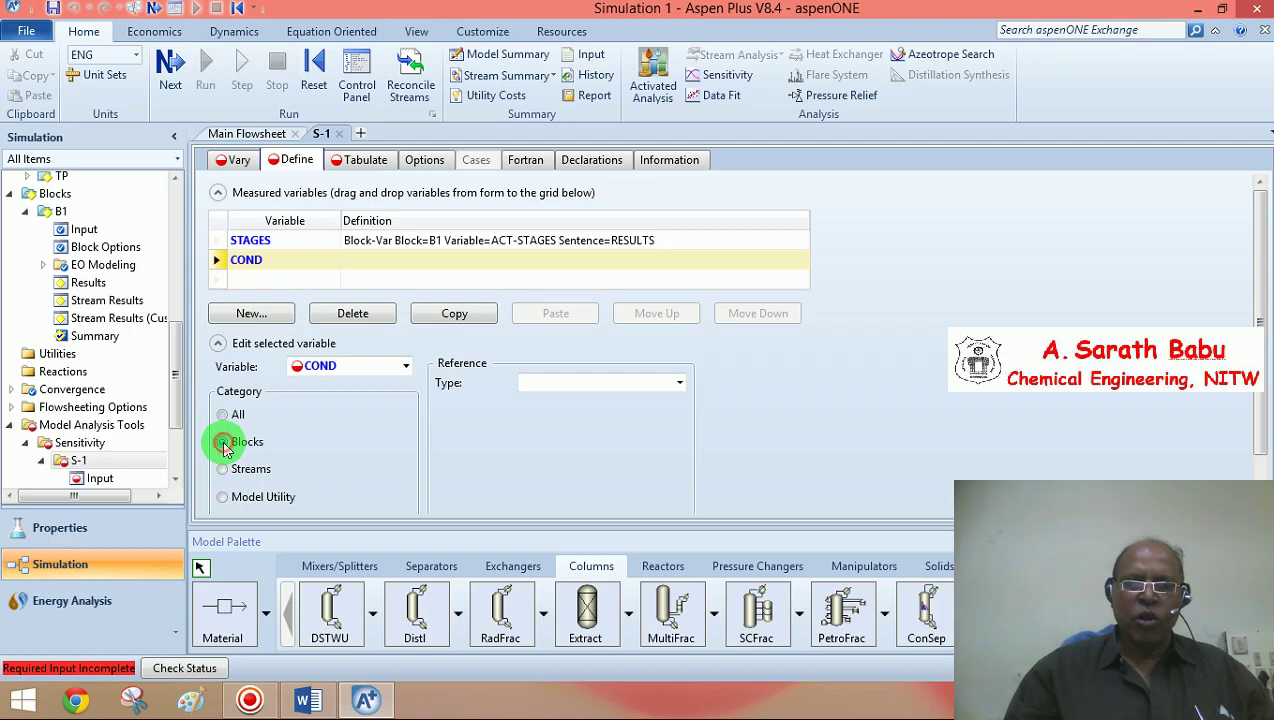
{"action": "left_click", "coordinate": [680, 385]}
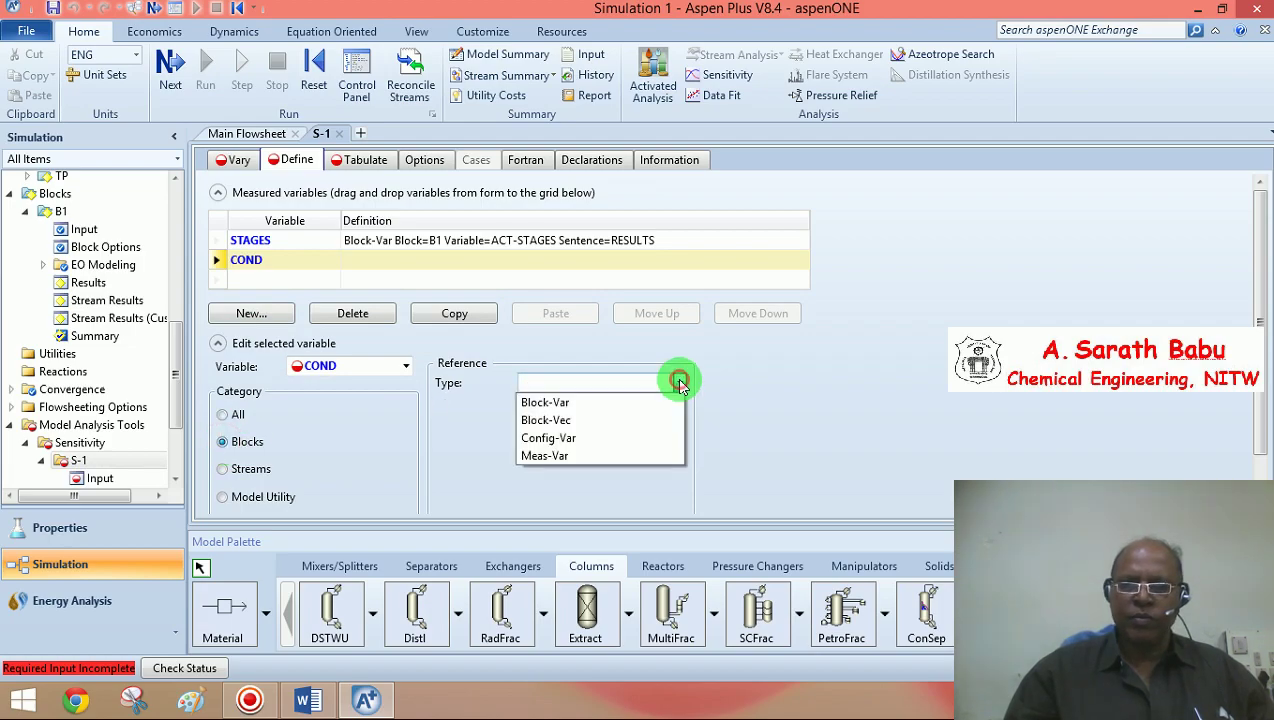
{"action": "left_click", "coordinate": [605, 401]}
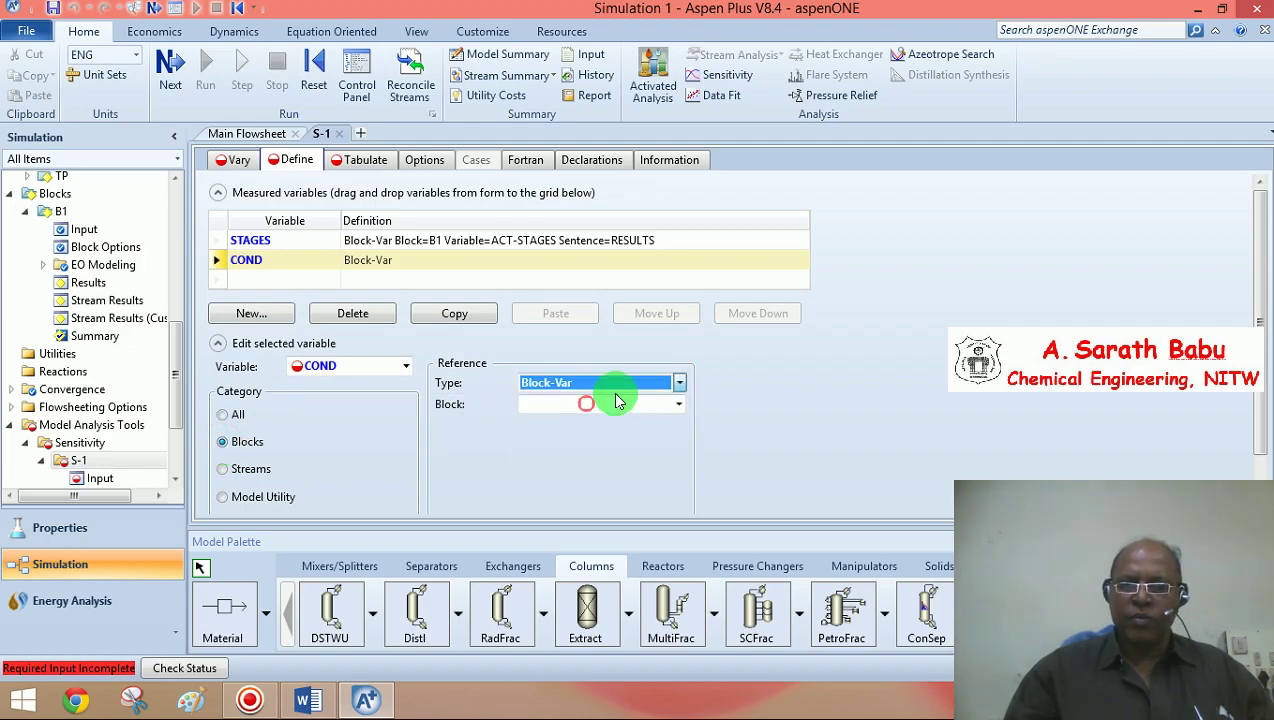
{"action": "left_click", "coordinate": [679, 404]}
{"action": "left_click", "coordinate": [570, 430]}
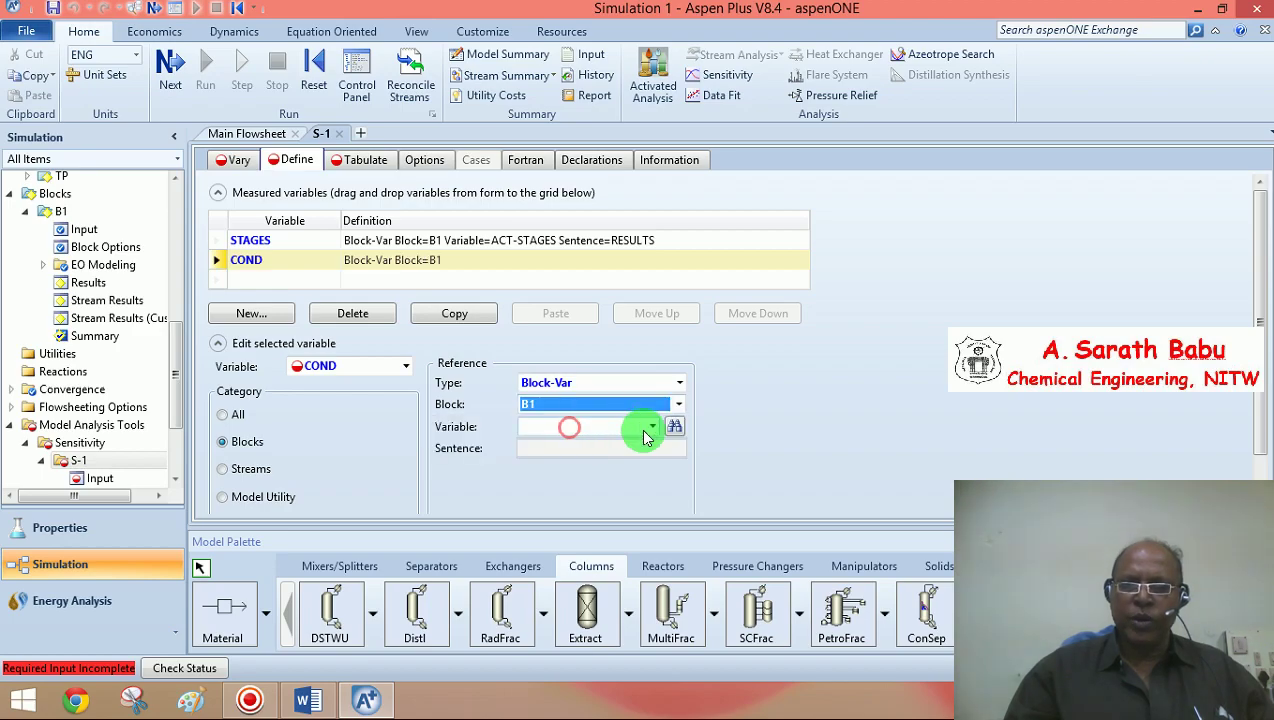
{"action": "left_click", "coordinate": [652, 428]}
{"action": "scroll", "coordinate": [568, 287], "scroll_direction": "down", "scroll_amount": 1}
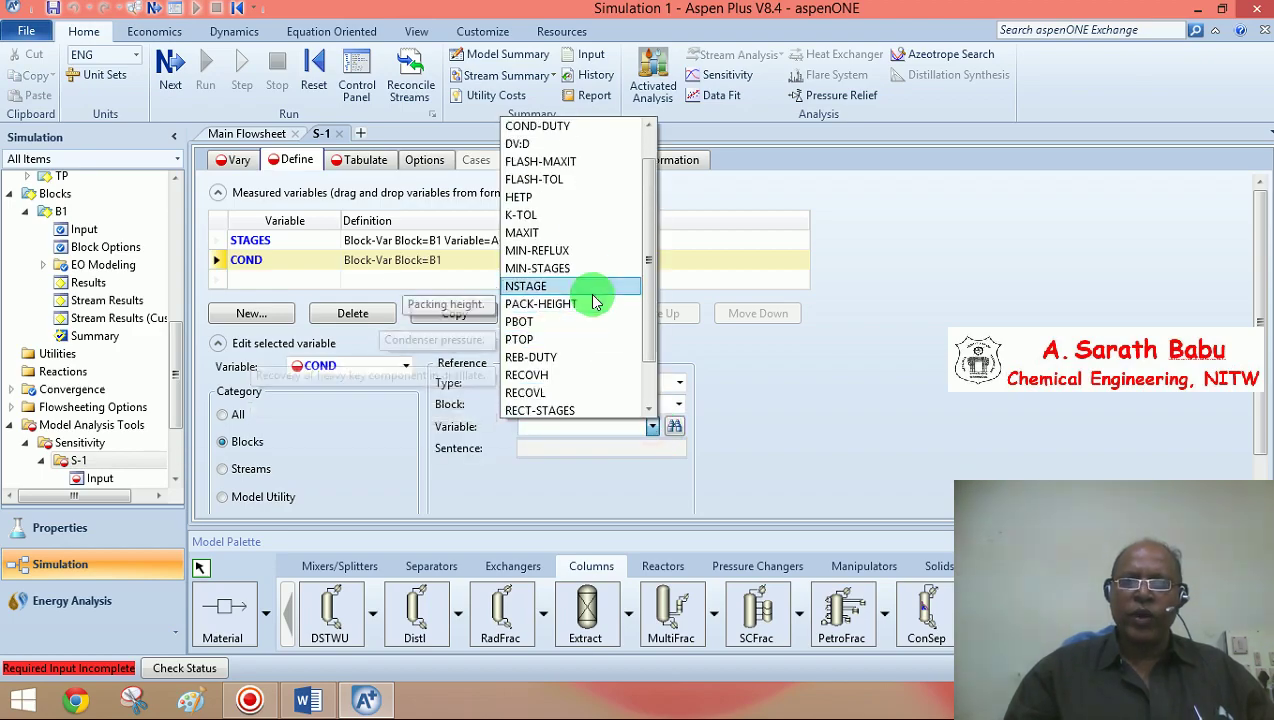
{"action": "left_click", "coordinate": [549, 127]}
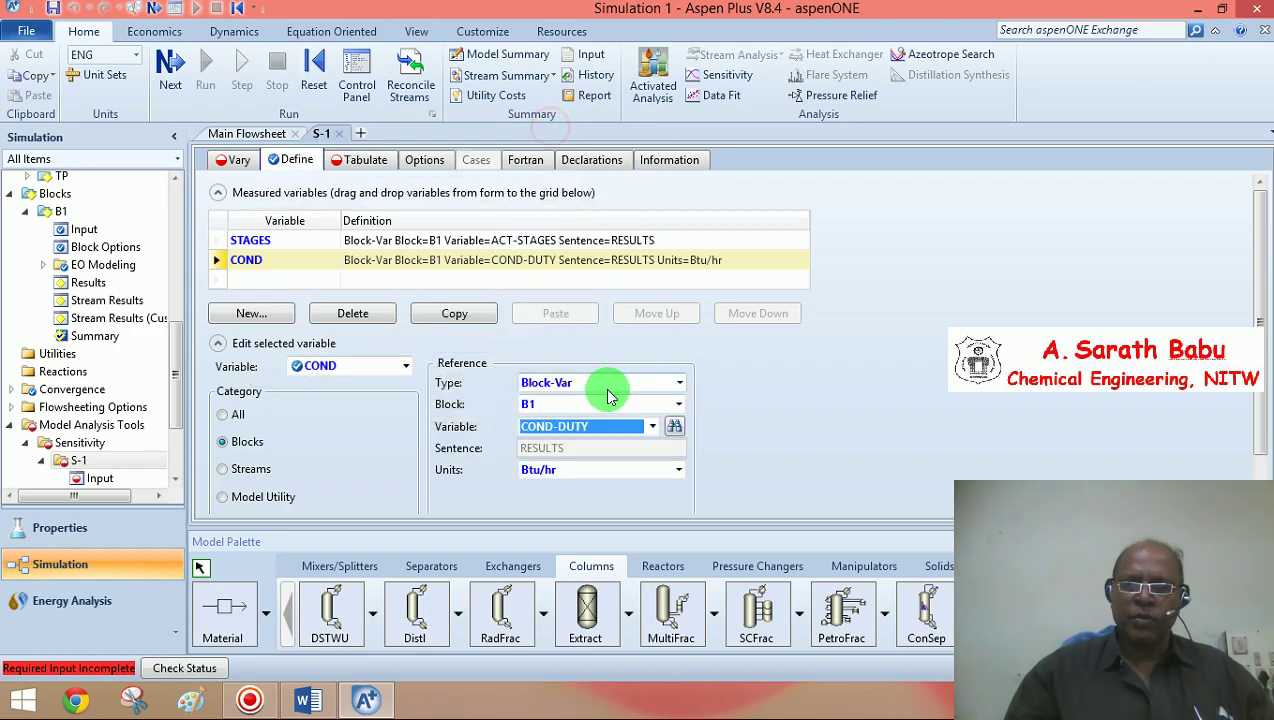
{"action": "left_click", "coordinate": [295, 368]}
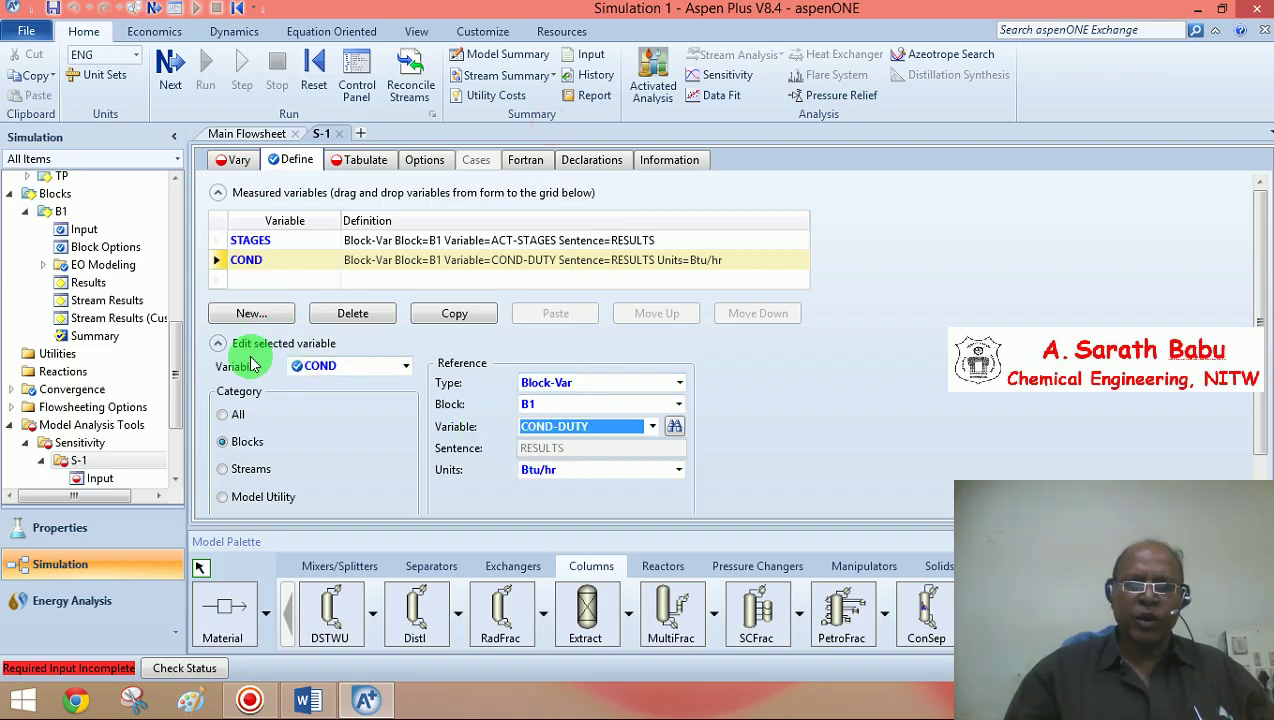
Add a third measured variable named RD to sensitivity analysis S-1.
{"action": "left_click", "coordinate": [251, 314]}
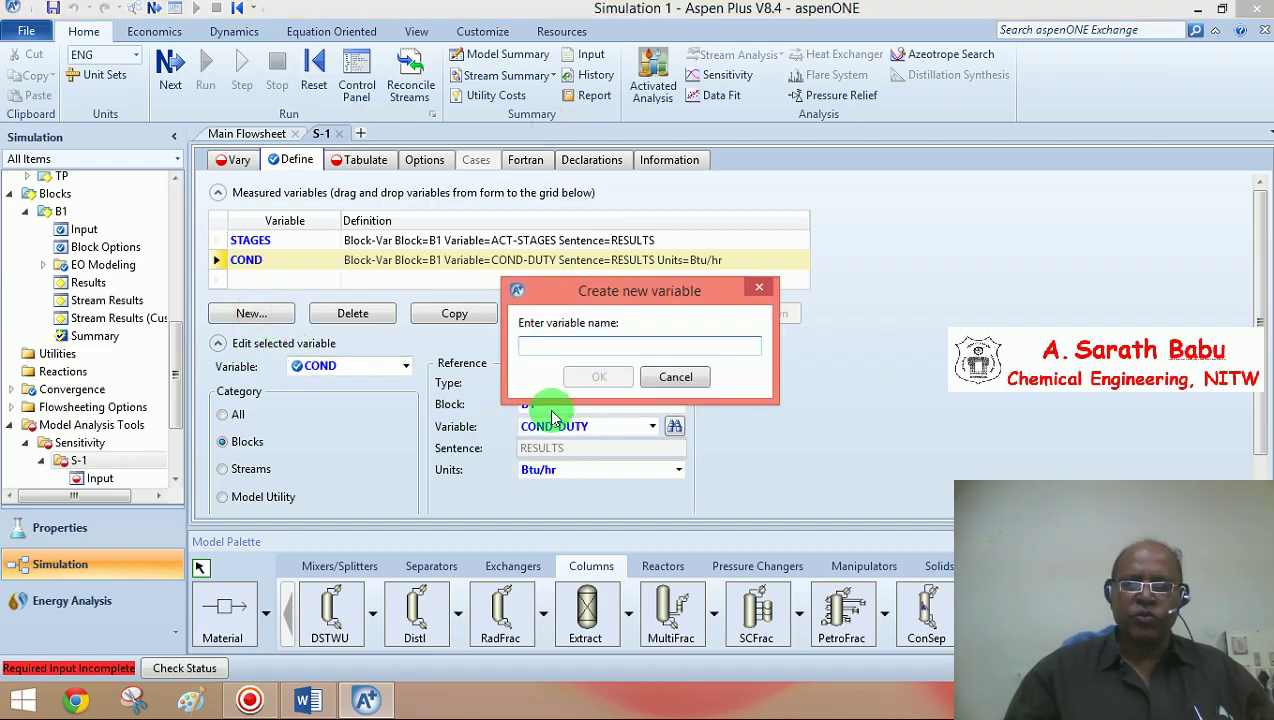
{"action": "type", "text": "RD"}
{"action": "left_click", "coordinate": [600, 378]}
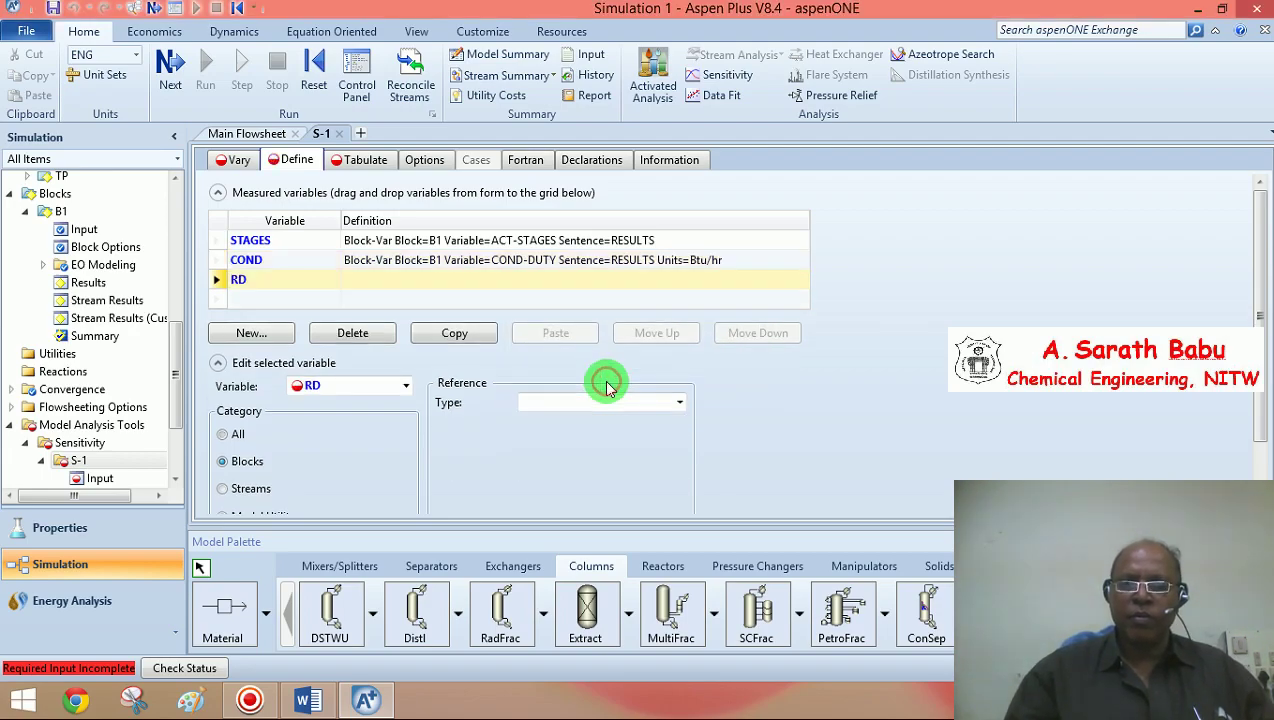
Define RD in the Blocks category as a Block-Var of block B1 with variable REB-DUTY.
{"action": "left_click", "coordinate": [224, 462]}
{"action": "left_click", "coordinate": [680, 404]}
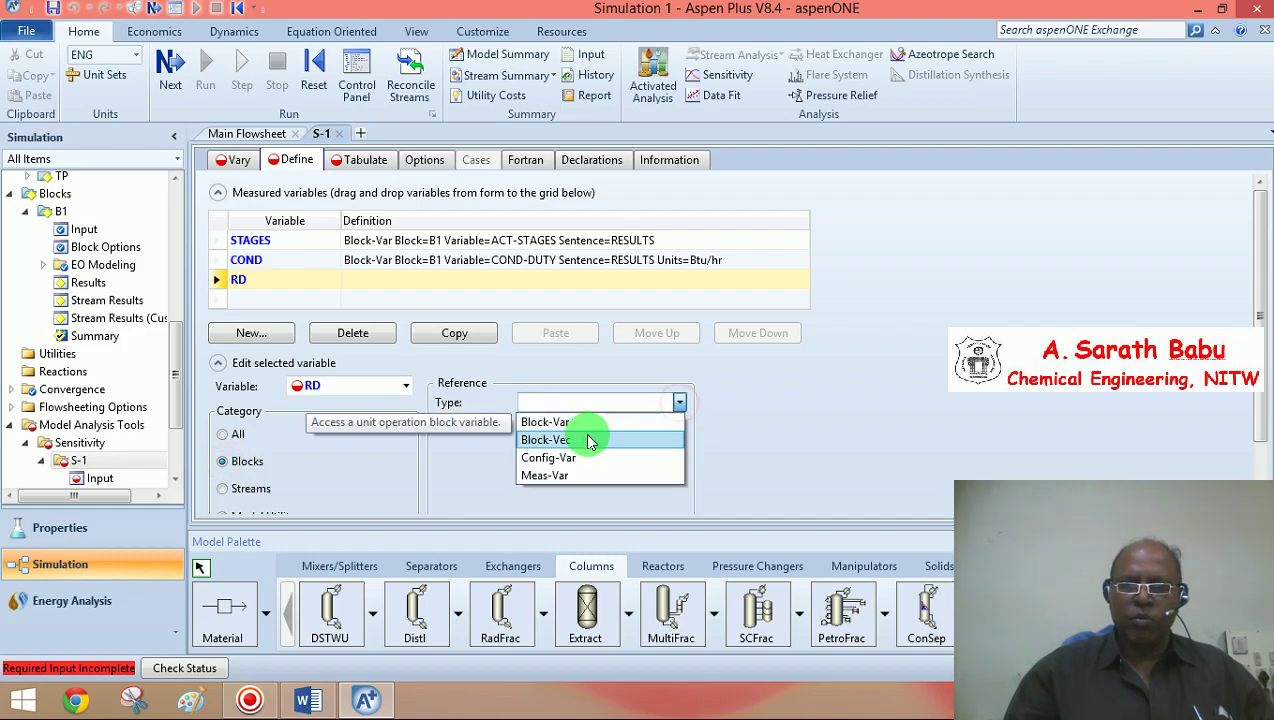
{"action": "left_click", "coordinate": [581, 421]}
{"action": "left_click", "coordinate": [678, 424]}
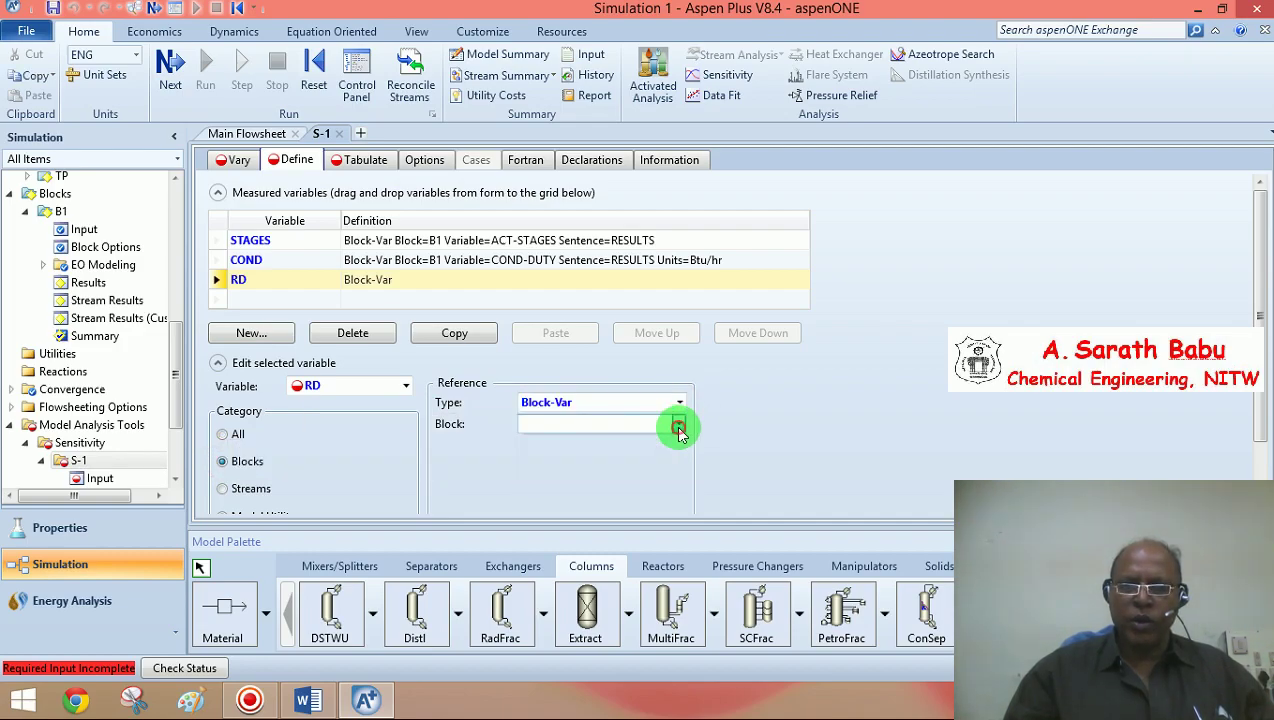
{"action": "left_click", "coordinate": [573, 444]}
{"action": "left_click", "coordinate": [652, 446]}
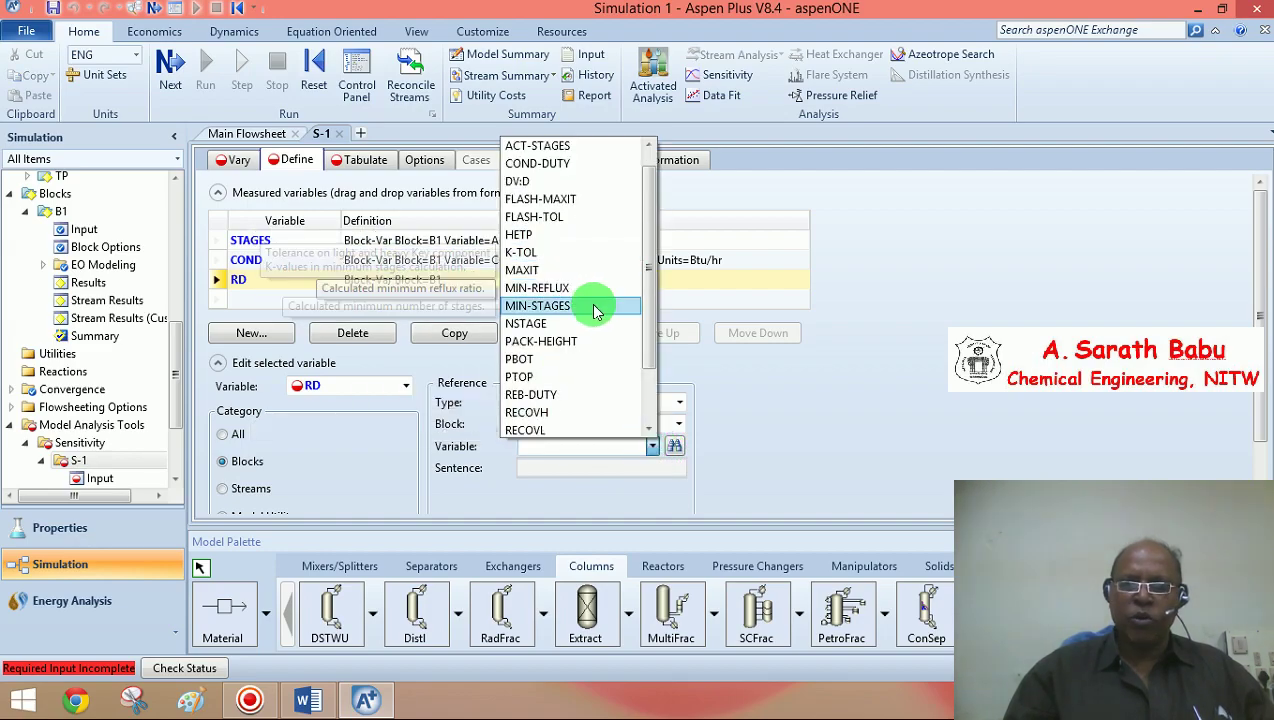
{"action": "left_click", "coordinate": [549, 394]}
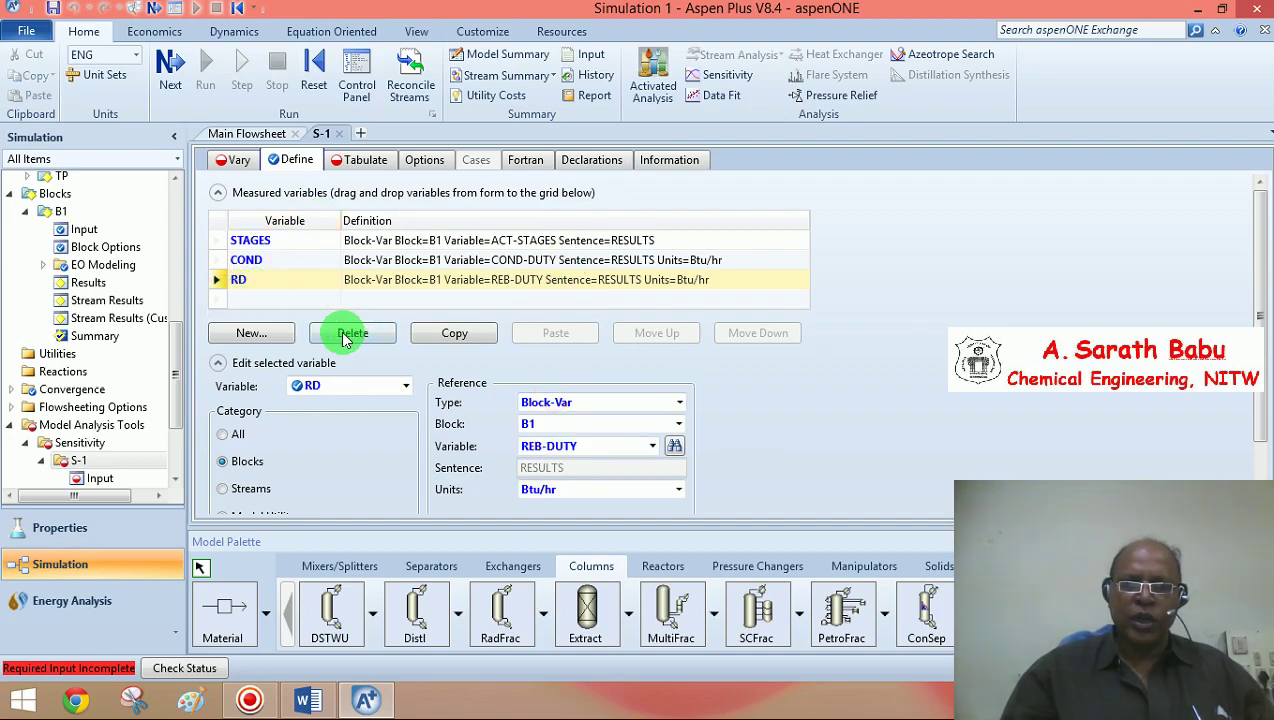
Add a measured variable named TP in the next empty row and select it for editing.
{"action": "left_click", "coordinate": [222, 300]}
{"action": "left_click", "coordinate": [248, 303]}
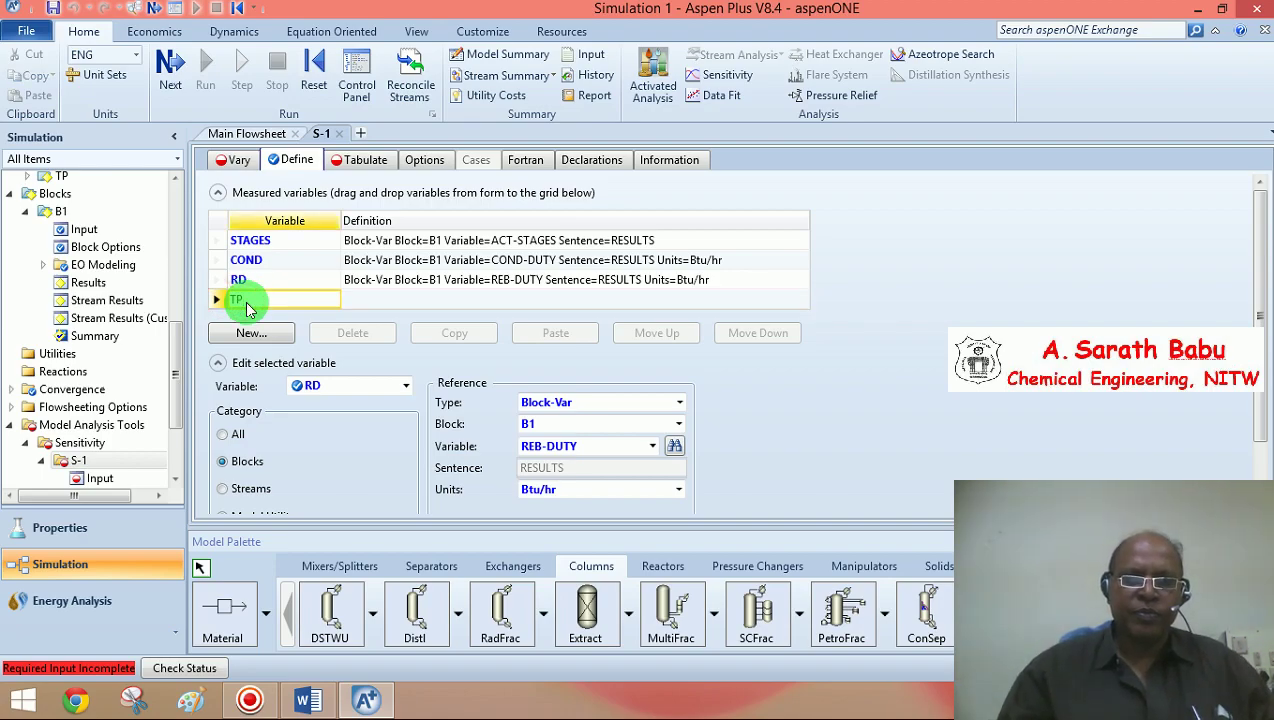
{"action": "left_click", "coordinate": [219, 302]}
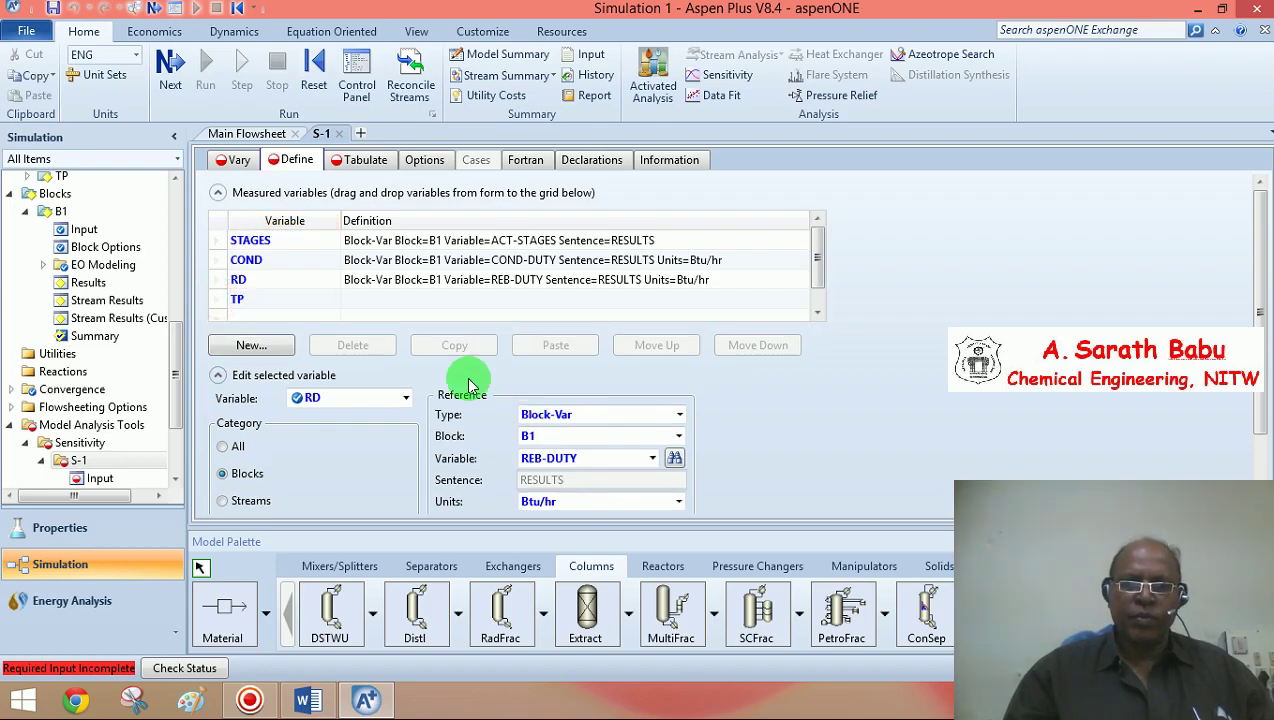
{"action": "left_click", "coordinate": [220, 300]}
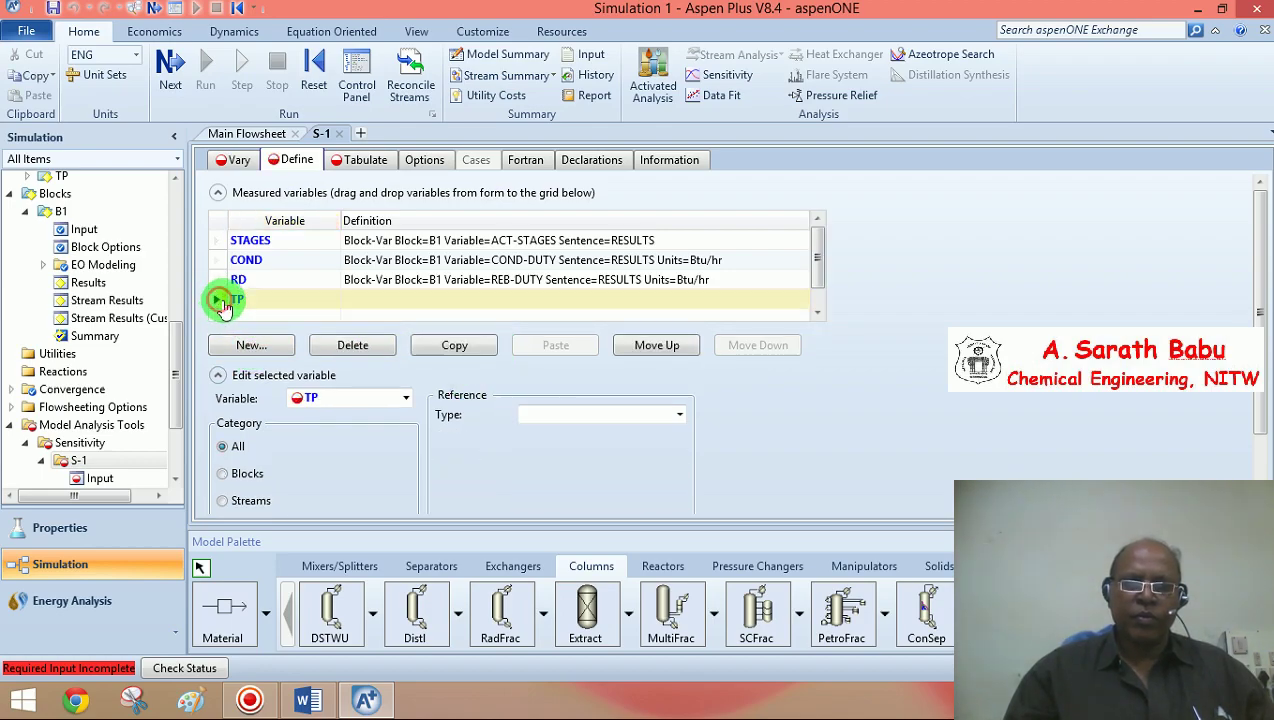
Define TP in the Streams category as the Mole-Frac of component METHANOL in stream TP, substream MIXED.
{"action": "left_click", "coordinate": [222, 502]}
{"action": "left_click", "coordinate": [679, 415]}
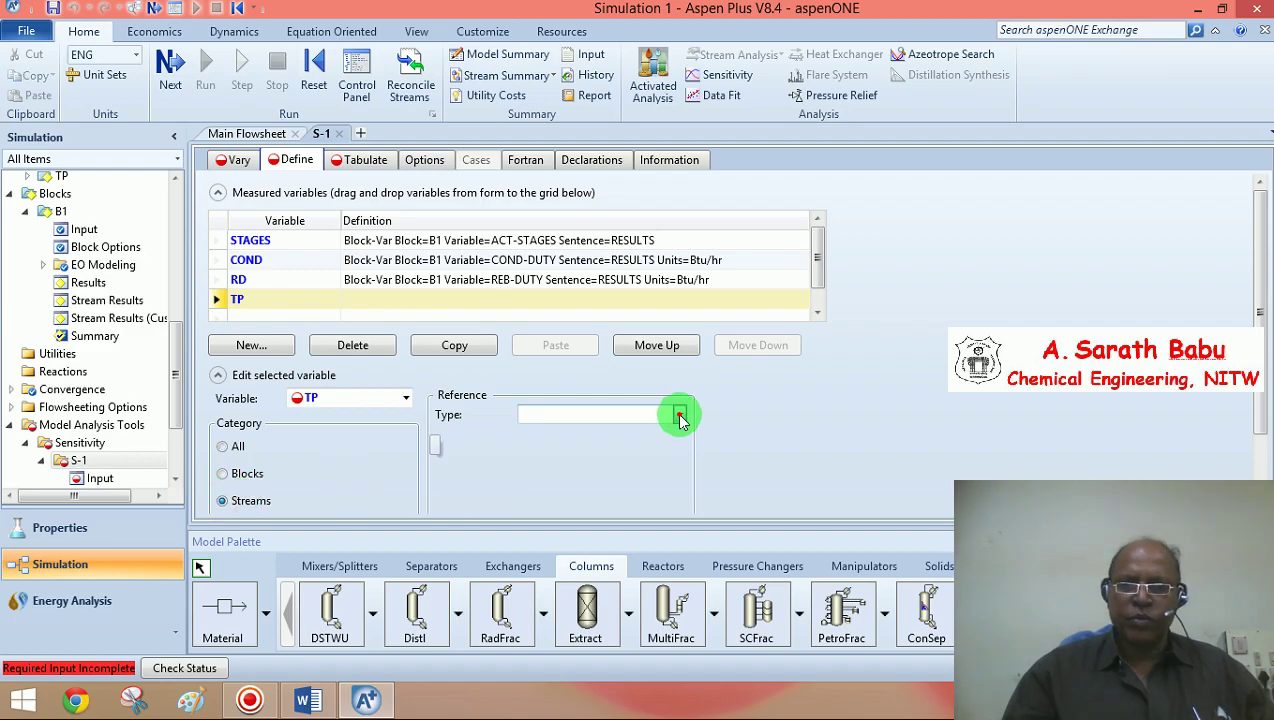
{"action": "scroll", "coordinate": [555, 390], "scroll_direction": "down", "scroll_amount": 1}
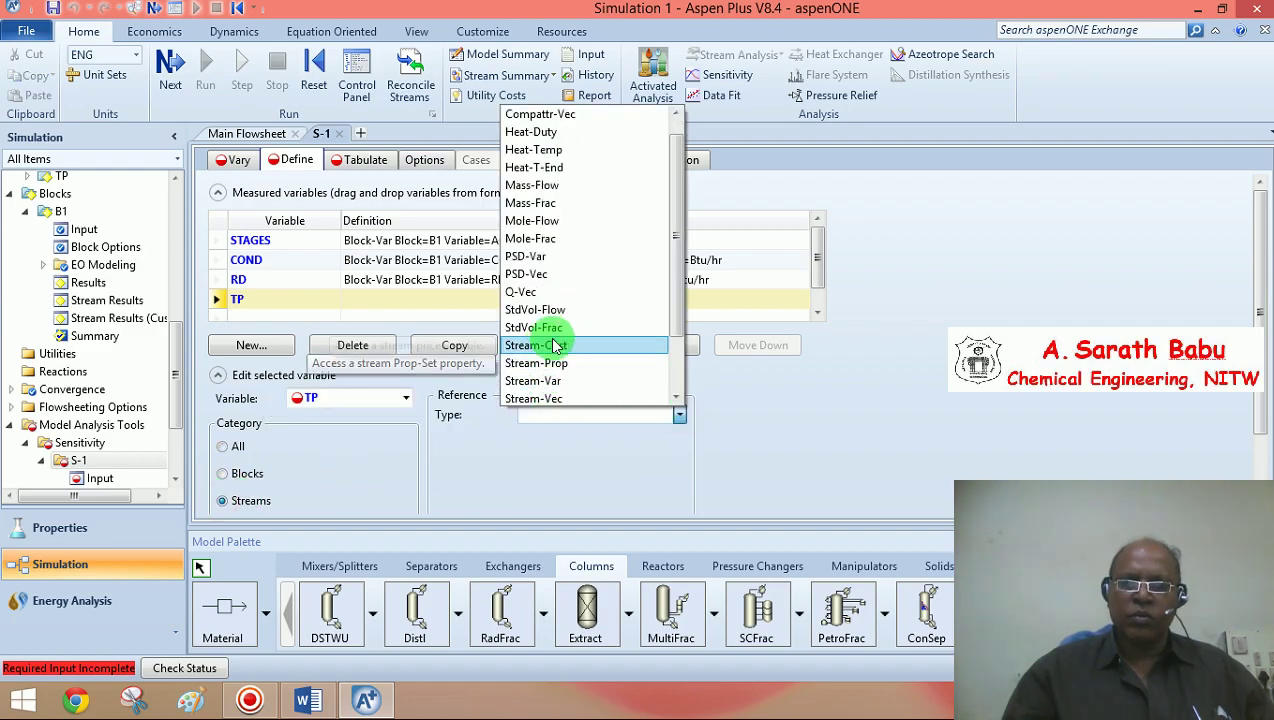
{"action": "left_click_drag", "start_coordinate": [670, 267], "coordinate": [675, 218]}
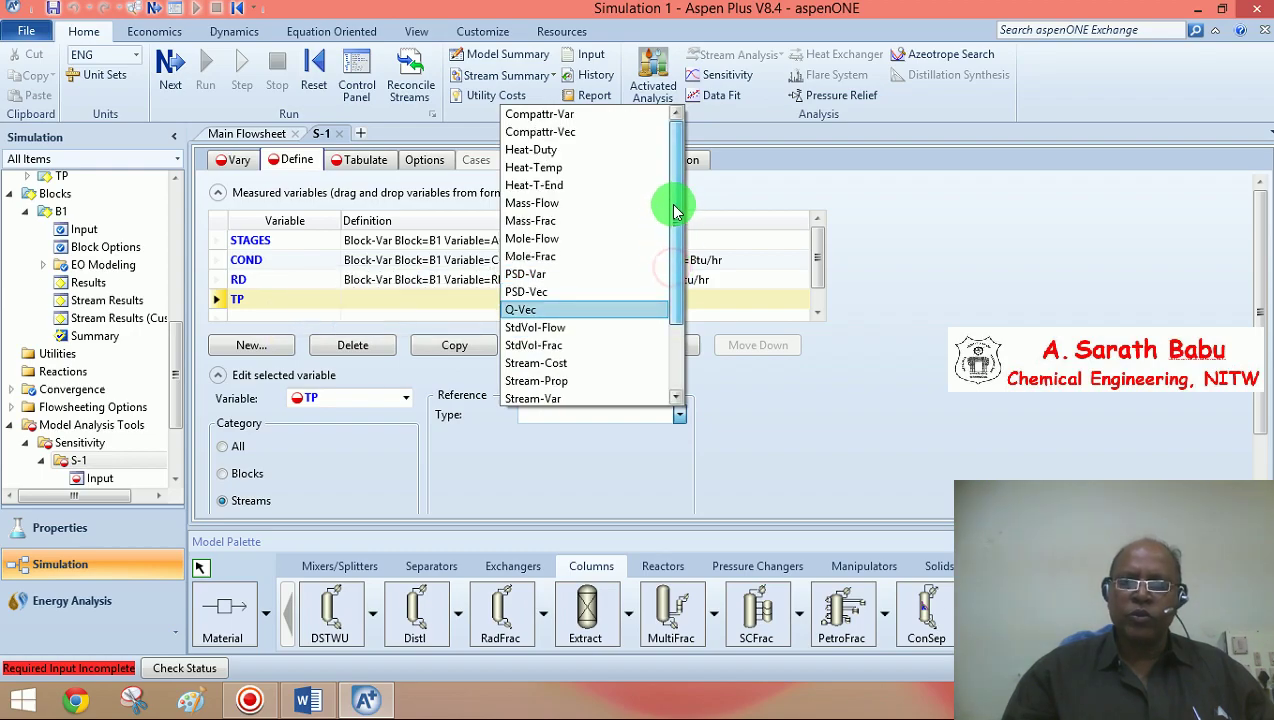
{"action": "left_click", "coordinate": [563, 258]}
{"action": "left_click", "coordinate": [679, 437]}
{"action": "left_click", "coordinate": [541, 489]}
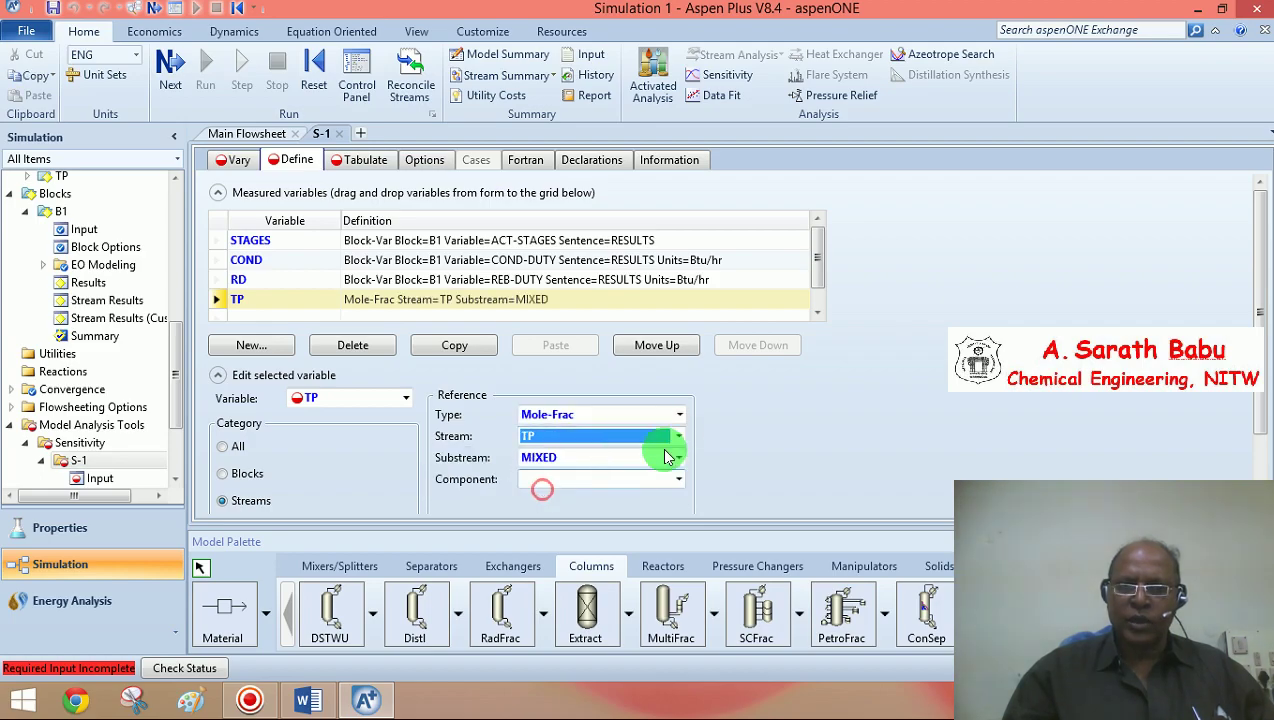
{"action": "left_click", "coordinate": [679, 479]}
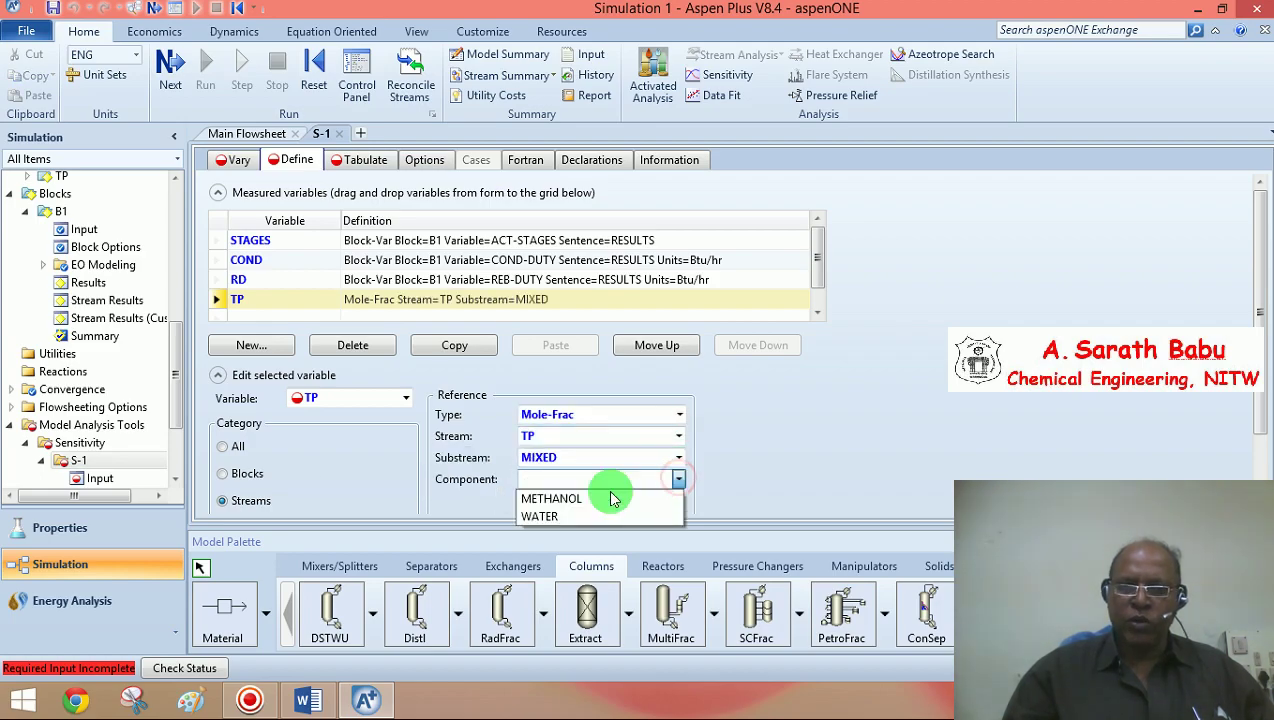
{"action": "left_click", "coordinate": [590, 497]}
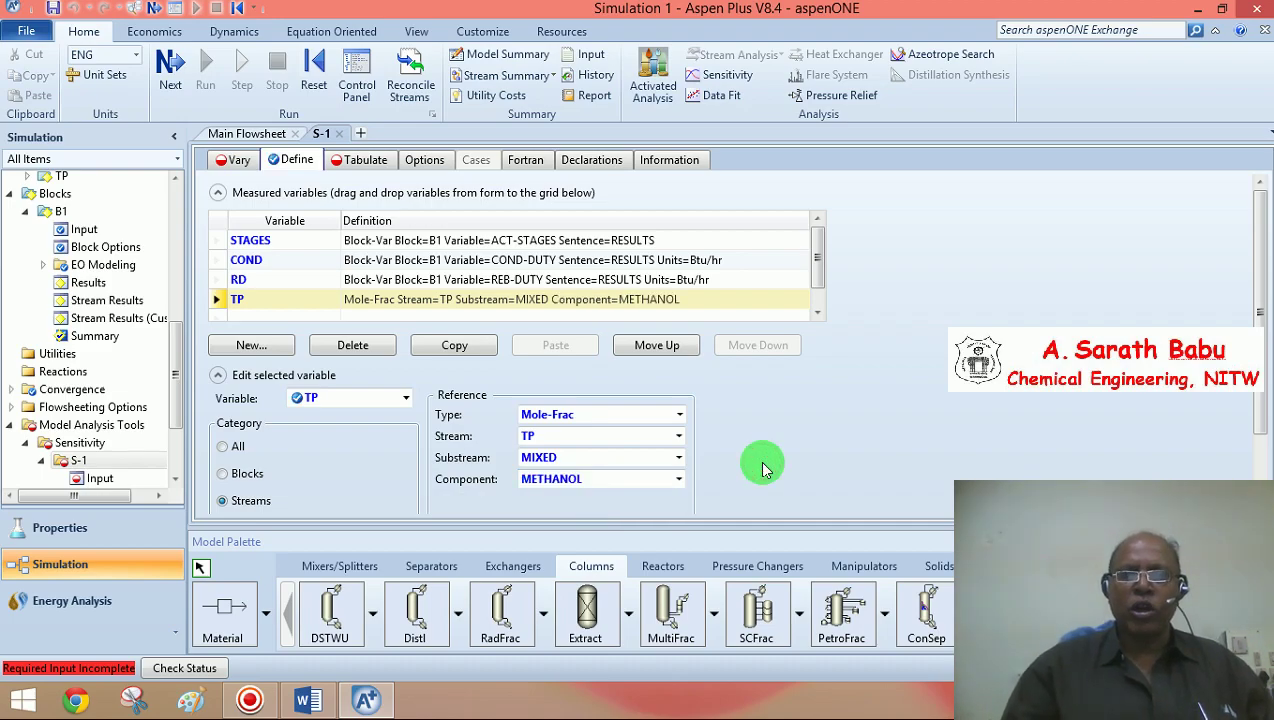
Add a fifth measured variable named BP to sensitivity analysis S-1.
{"action": "left_click", "coordinate": [249, 346]}
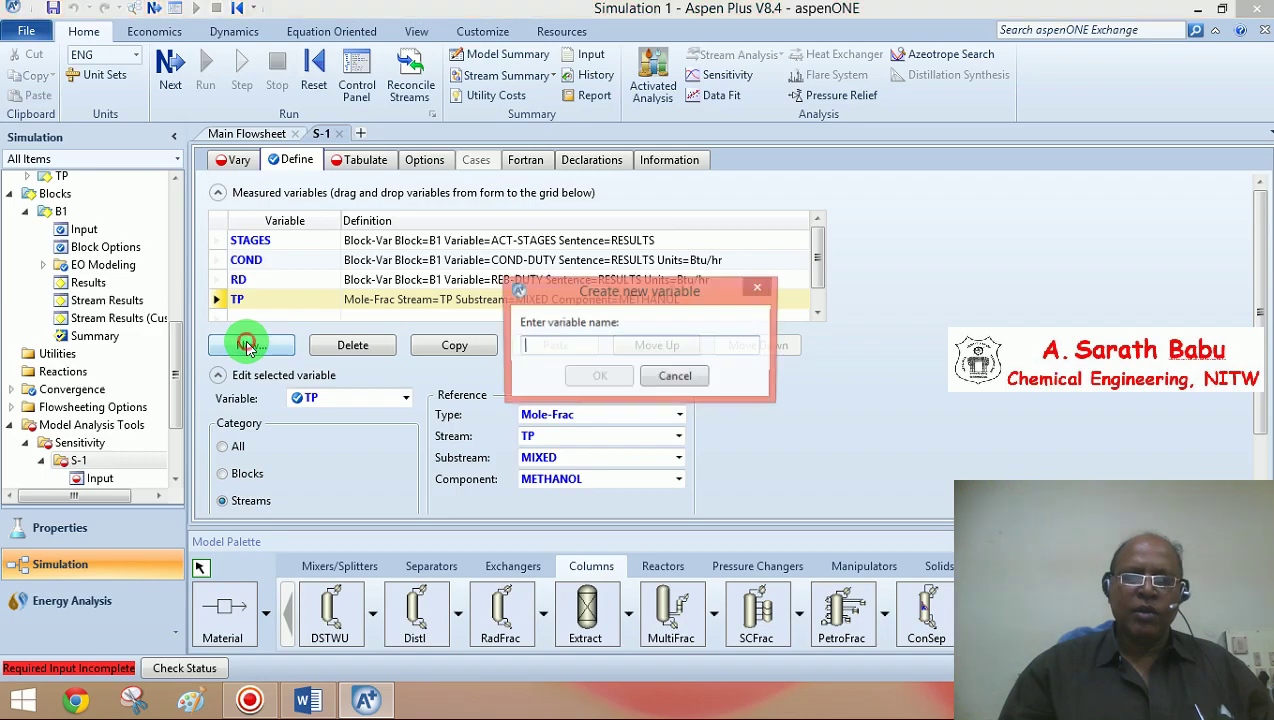
{"action": "type", "text": "BP"}
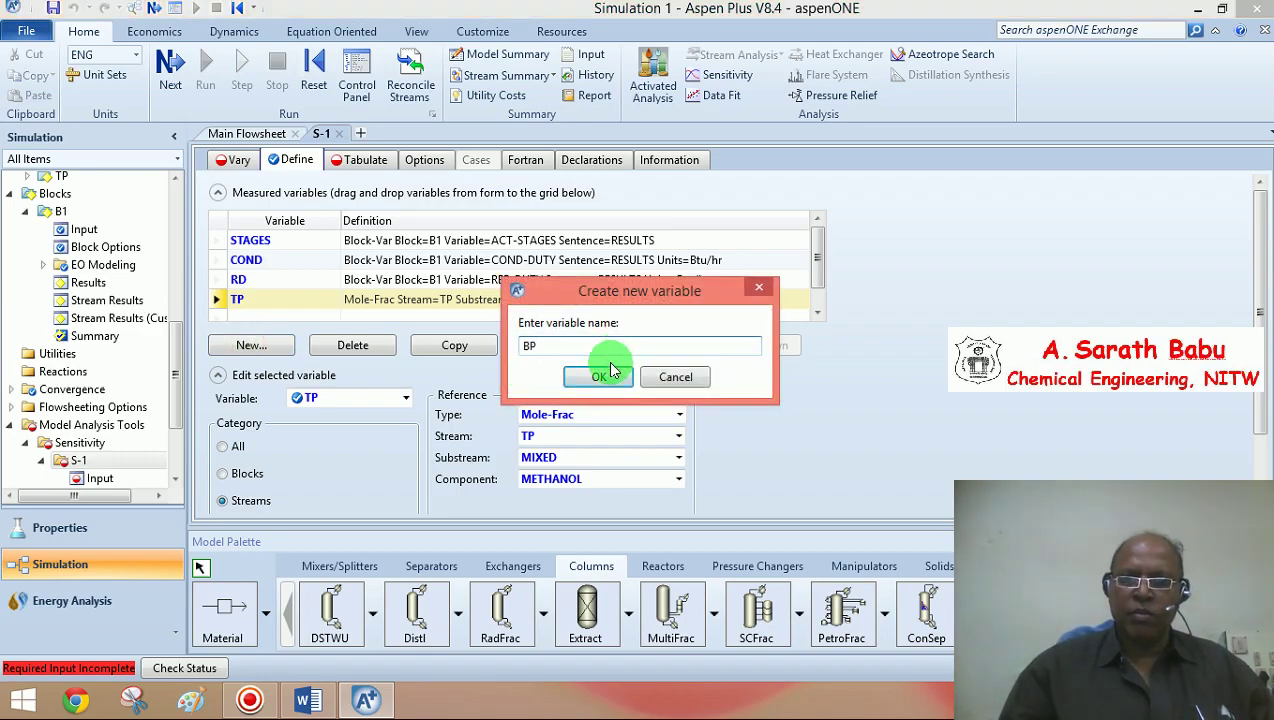
{"action": "left_click", "coordinate": [598, 376]}
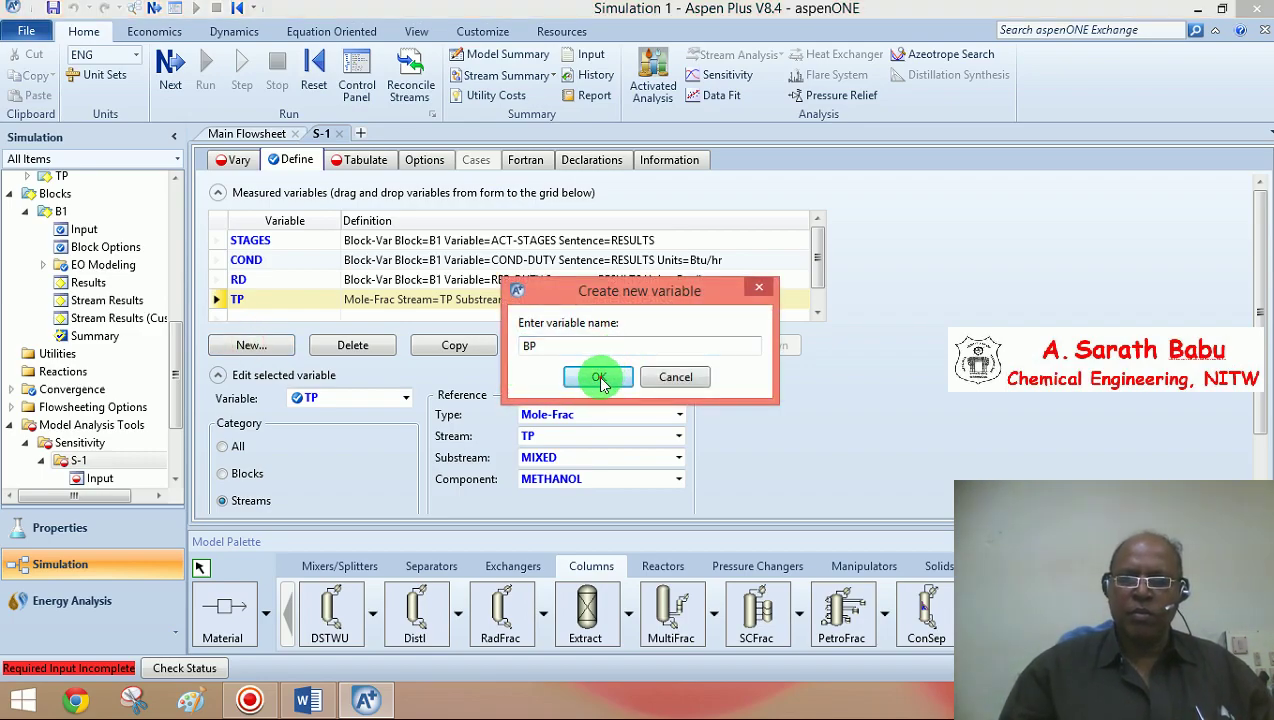
Define BP in the Streams category as the Mole-Frac of component WATER in stream BP, substream MIXED.
{"action": "left_click", "coordinate": [222, 501]}
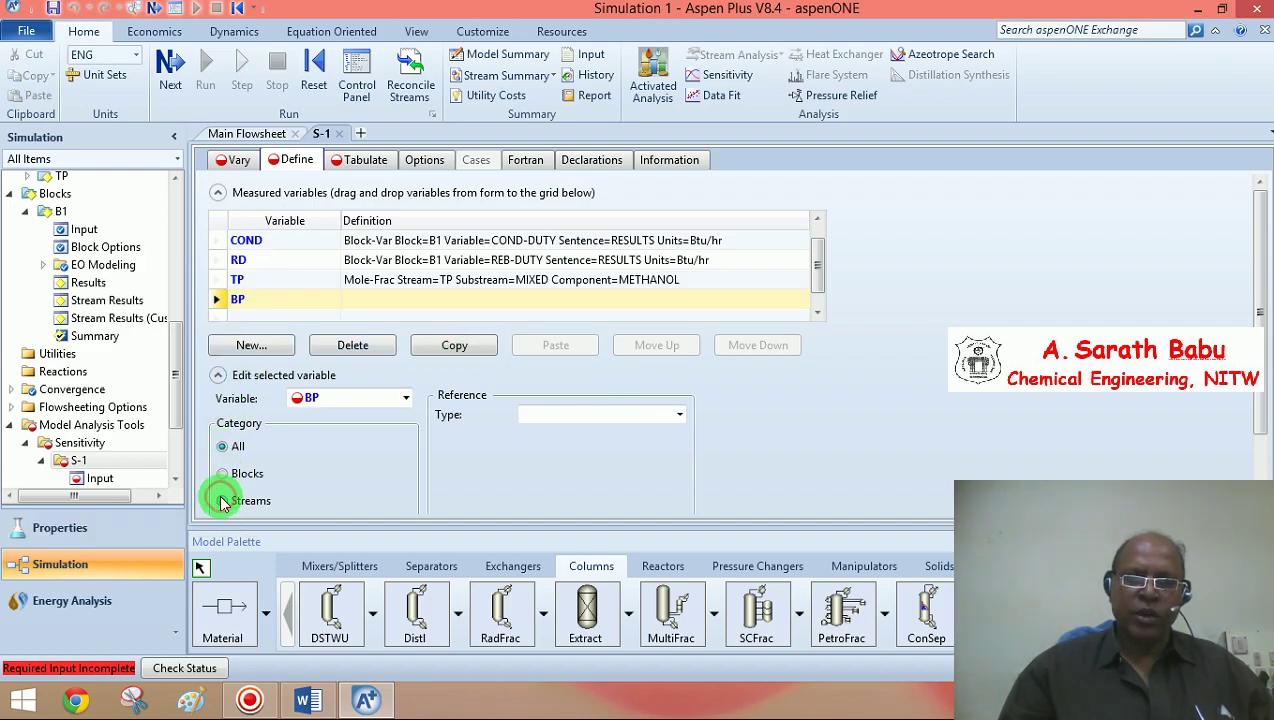
{"action": "left_click", "coordinate": [679, 414]}
{"action": "scroll", "coordinate": [600, 335], "scroll_direction": "down", "scroll_amount": 1}
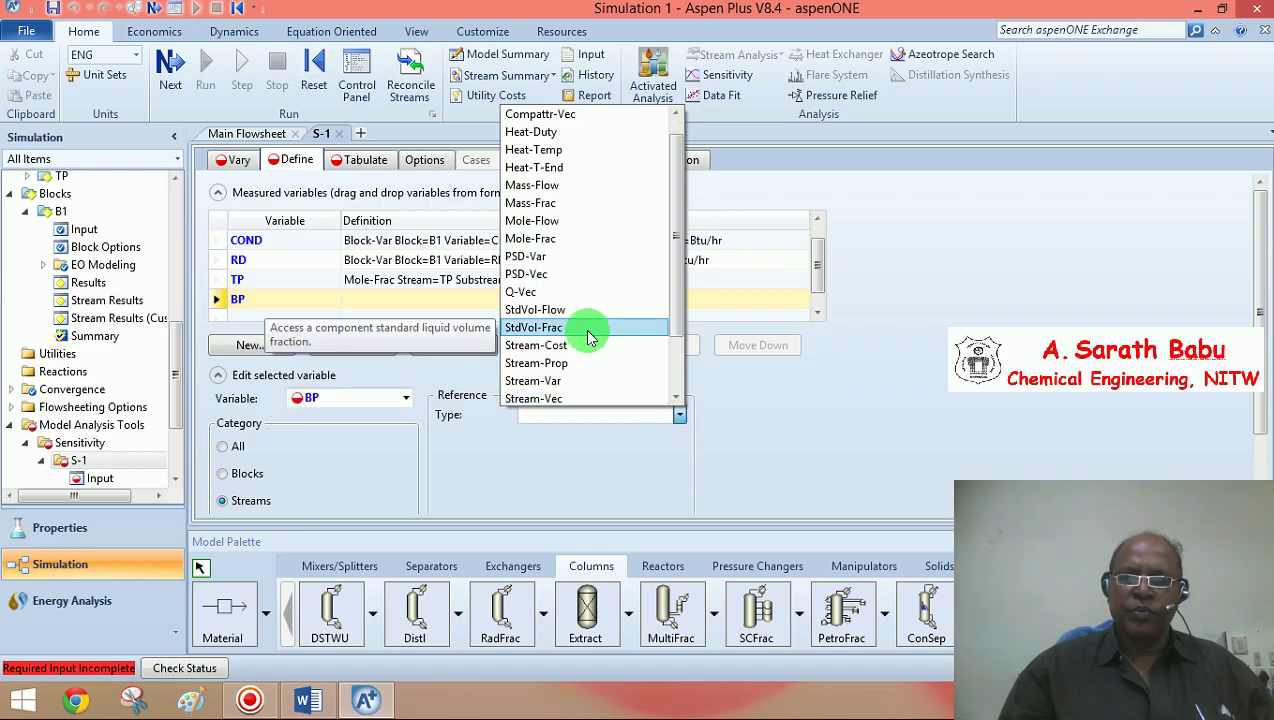
{"action": "left_click", "coordinate": [567, 240]}
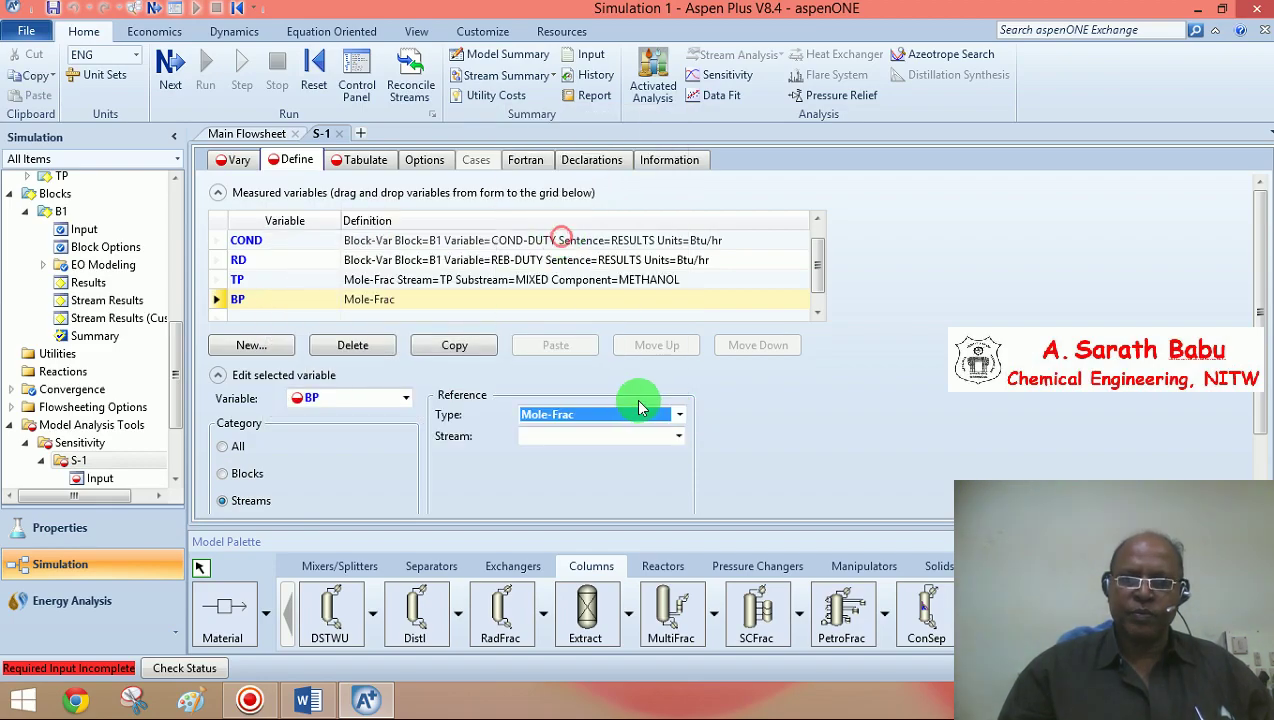
{"action": "left_click", "coordinate": [679, 440]}
{"action": "left_click", "coordinate": [545, 450]}
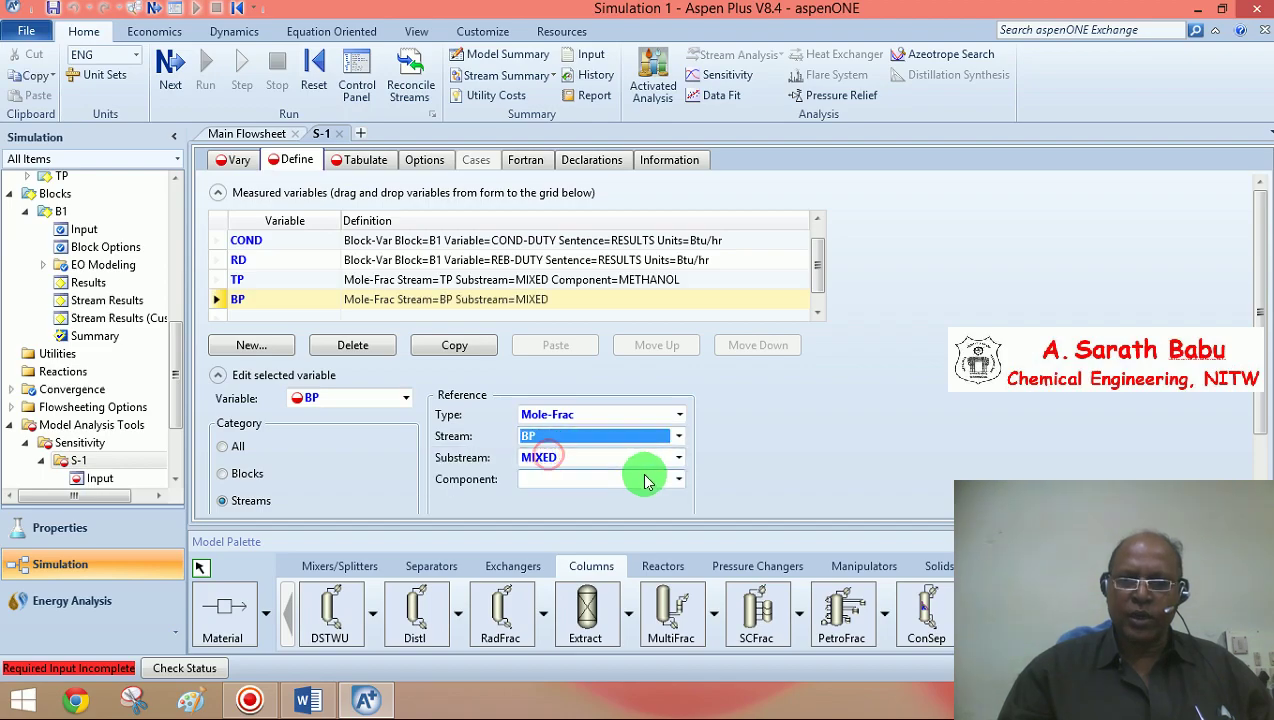
{"action": "left_click", "coordinate": [678, 479]}
{"action": "left_click", "coordinate": [558, 518]}
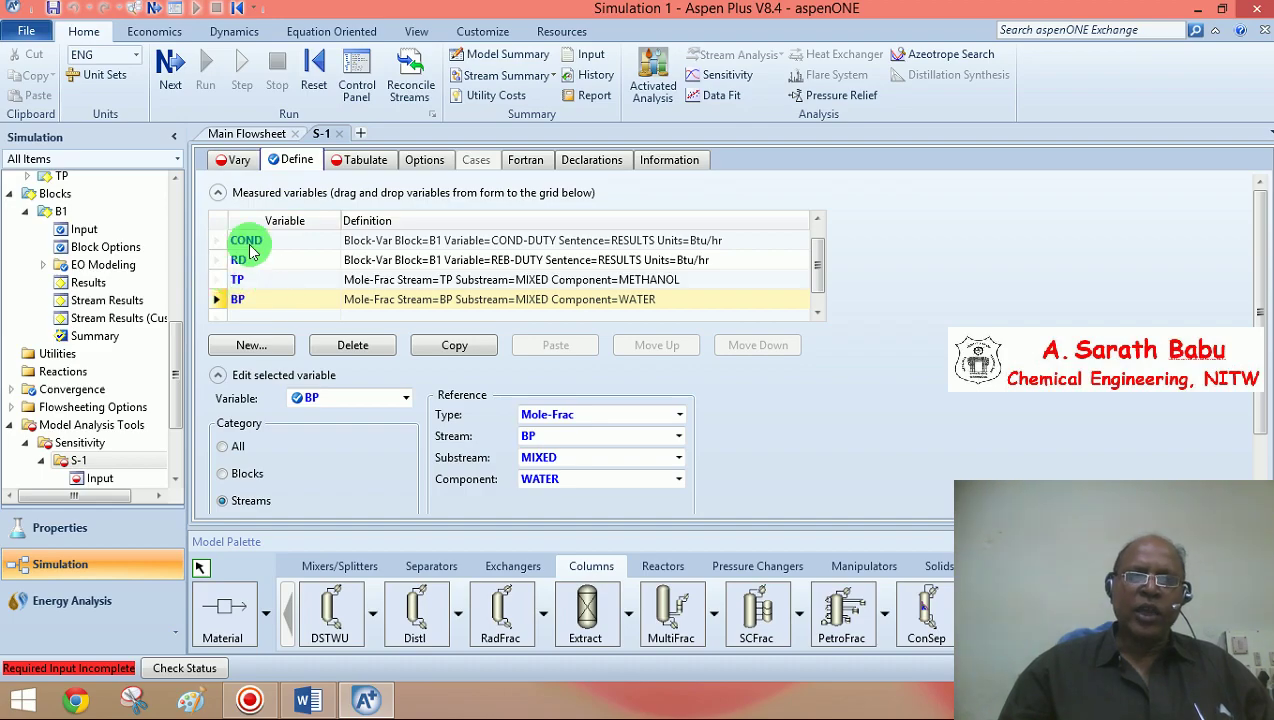
Set manipulated variable 1 of S-1 to a Block-Var of block B1 with variable RR.
{"action": "left_click", "coordinate": [237, 162]}
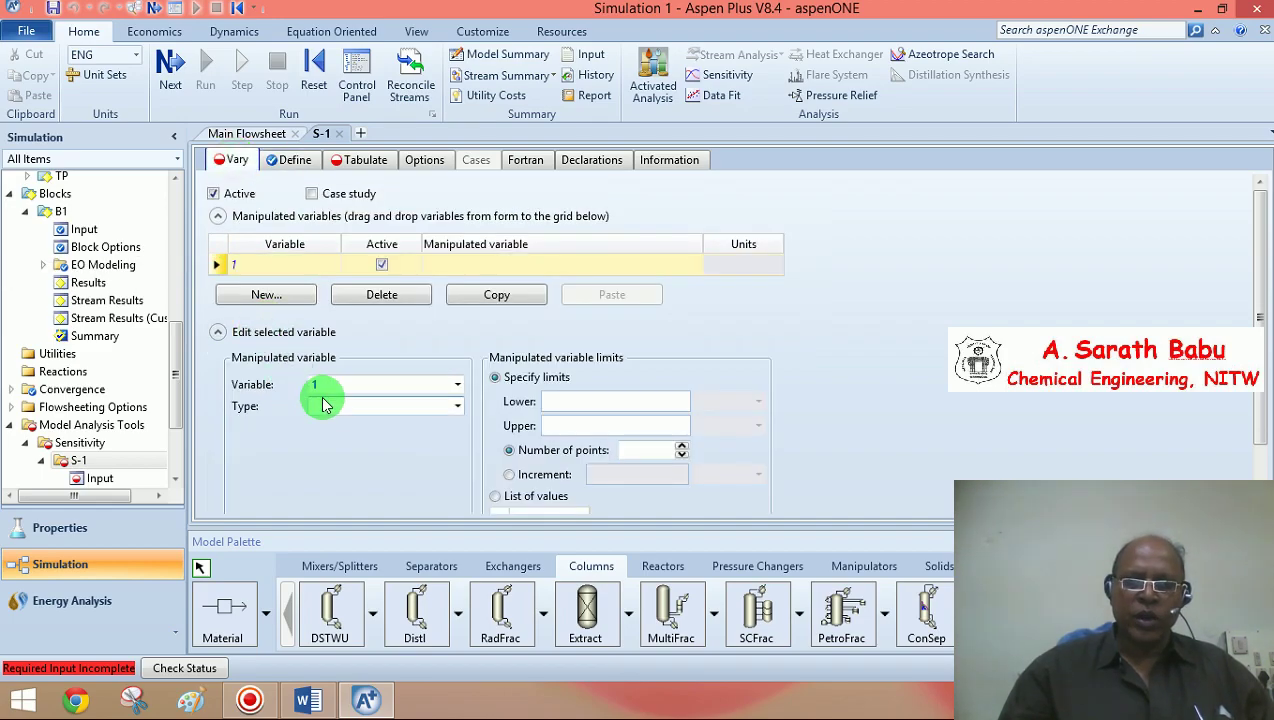
{"action": "left_click", "coordinate": [457, 407]}
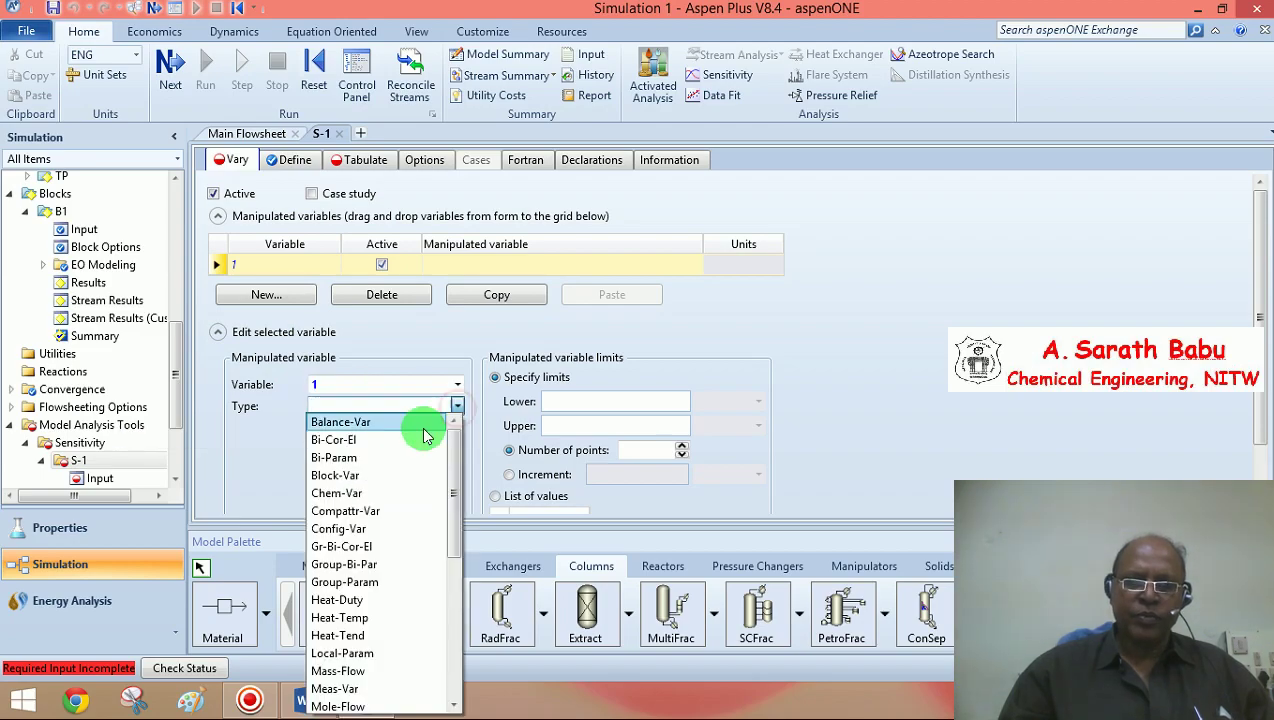
{"action": "left_click", "coordinate": [363, 477]}
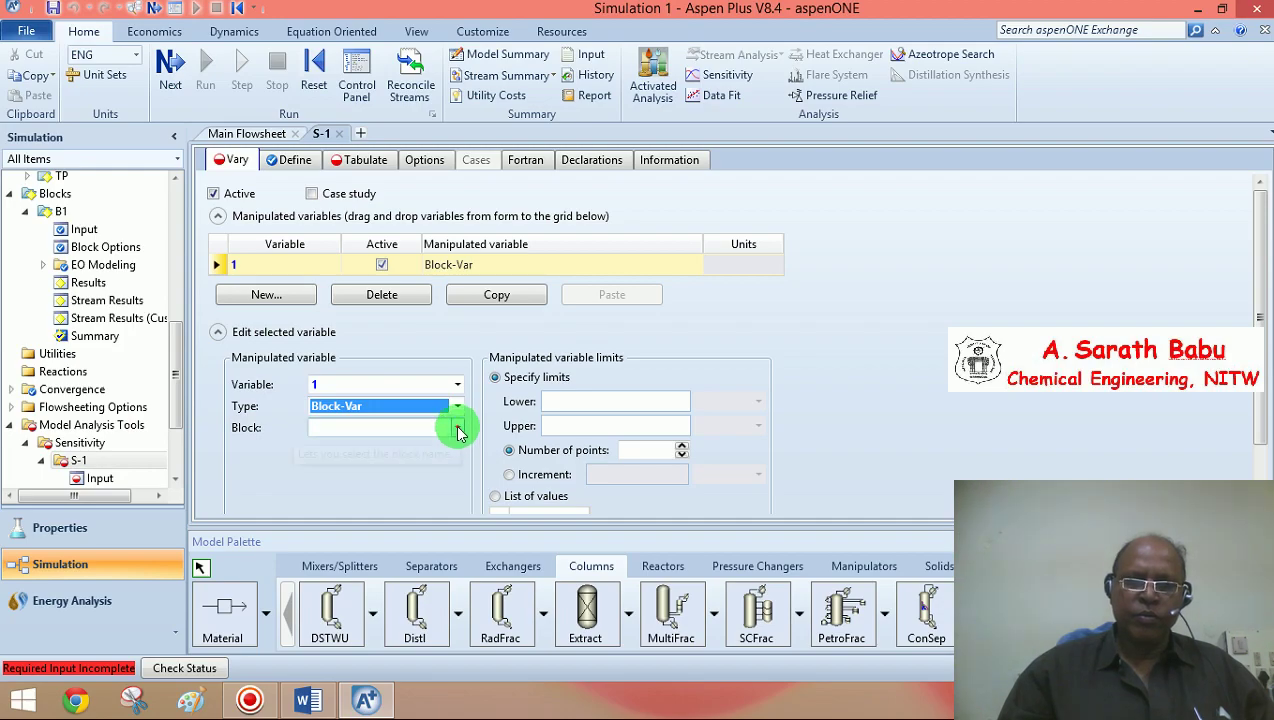
{"action": "left_click", "coordinate": [457, 428]}
{"action": "left_click", "coordinate": [376, 455]}
{"action": "left_click", "coordinate": [433, 451]}
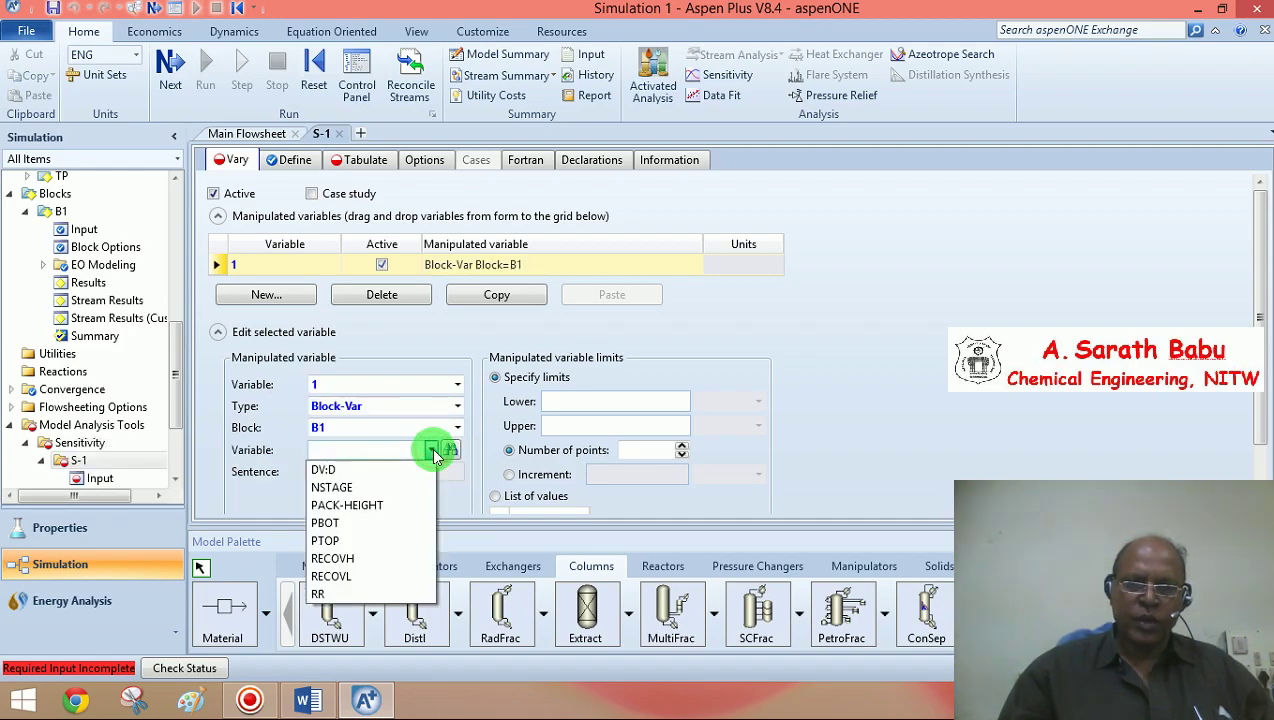
{"action": "left_click", "coordinate": [320, 596]}
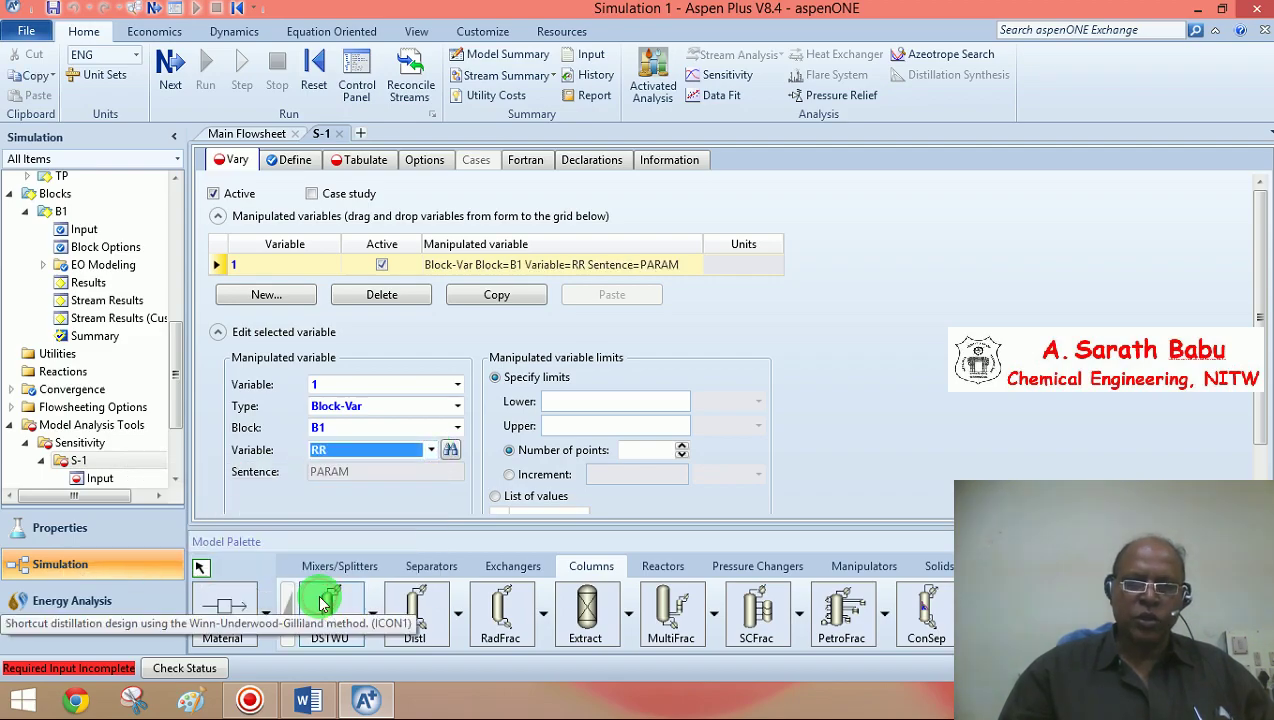
Vary RR from a lower limit of 2.5 to an upper limit of 50 in increments of 2.5, and proceed to the tabulation settings.
{"action": "left_click", "coordinate": [553, 402]}
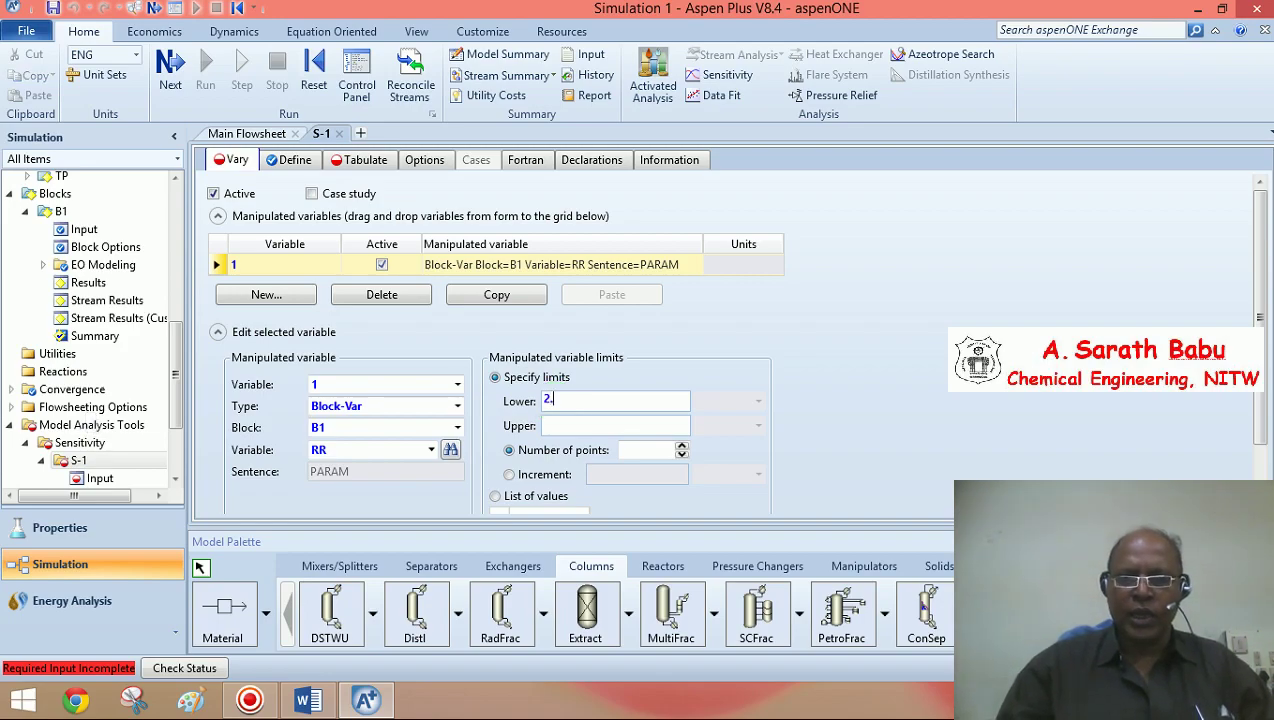
{"action": "left_click", "coordinate": [554, 422]}
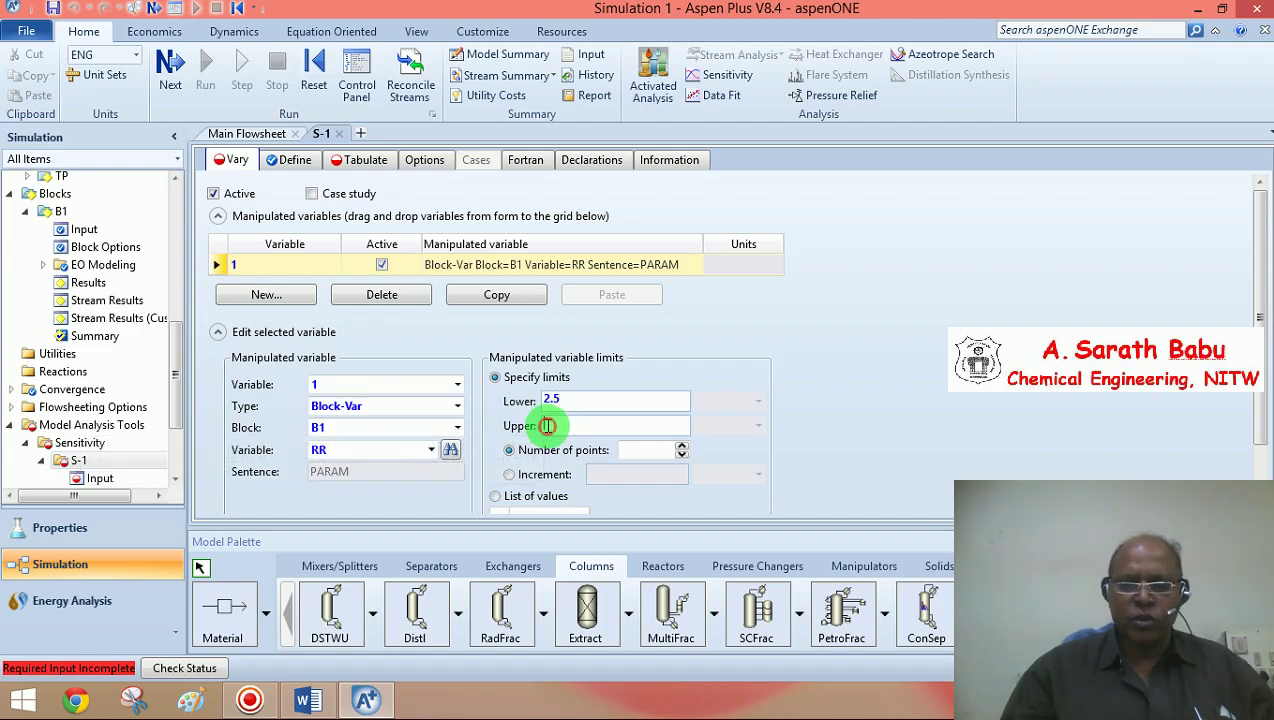
{"action": "type", "text": "1"}
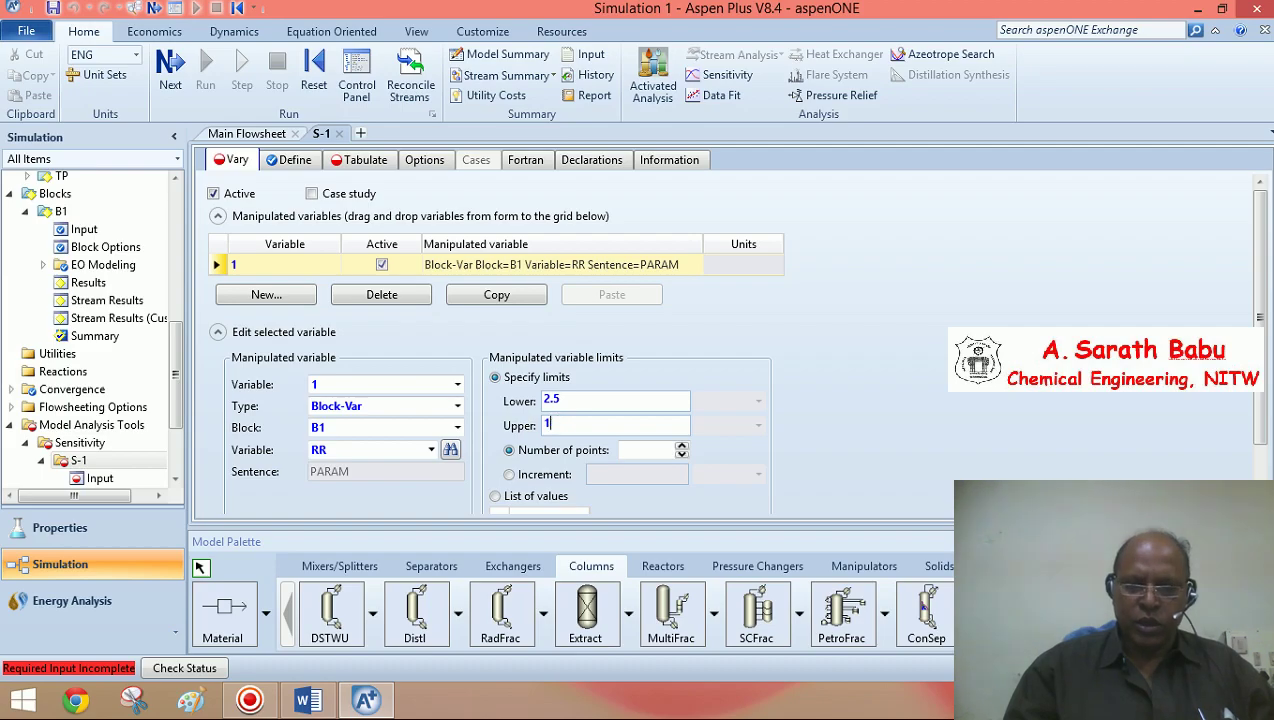
{"action": "type", "text": "50"}
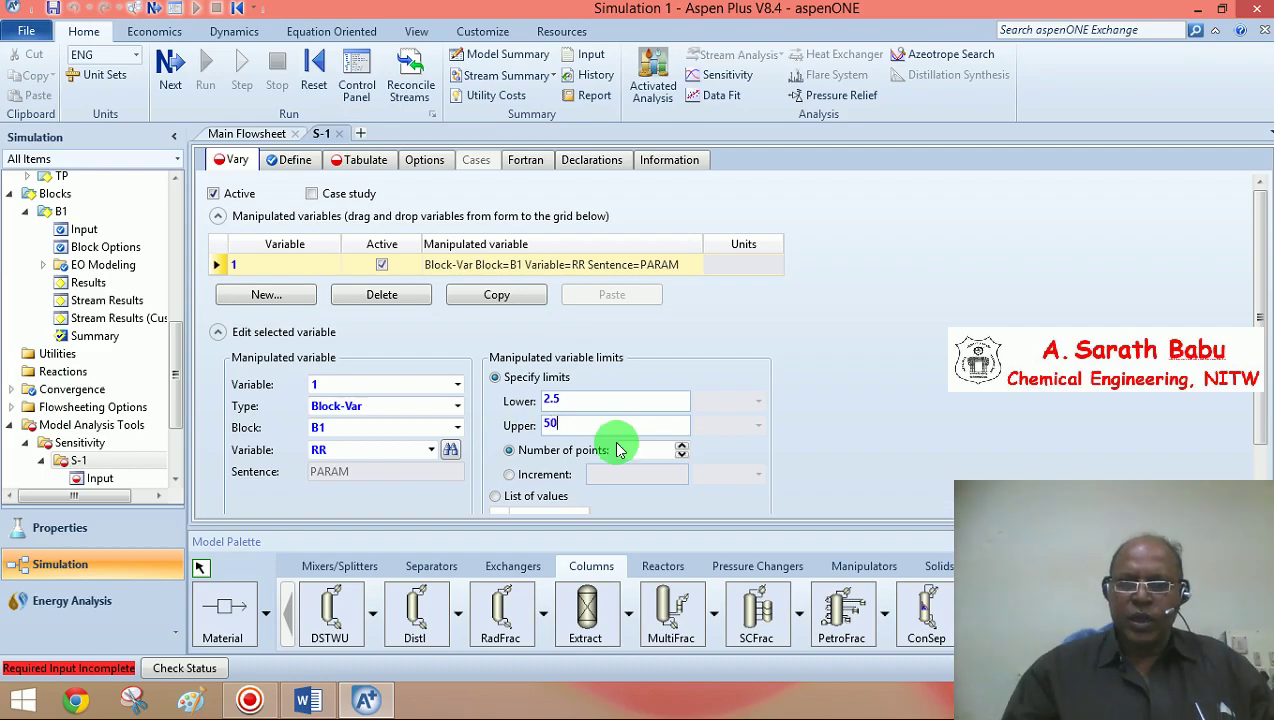
{"action": "left_click", "coordinate": [512, 477]}
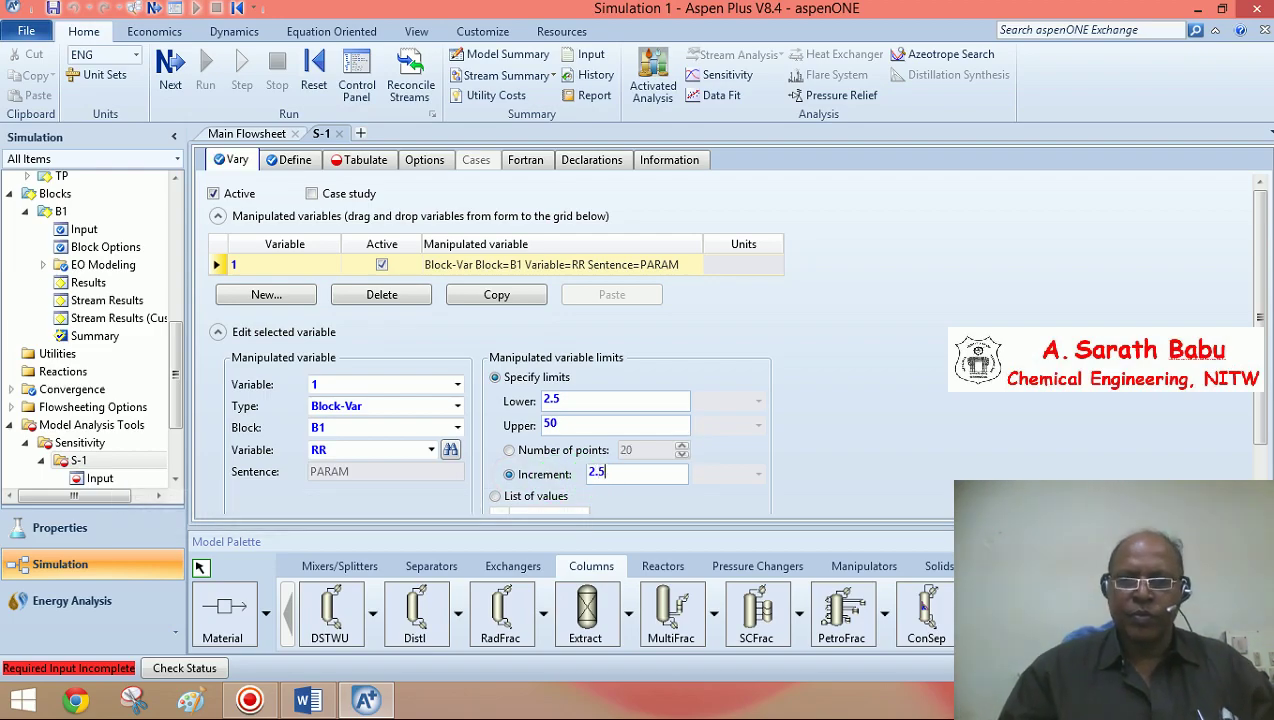
{"action": "type", "text": "2.5"}
{"action": "left_click", "coordinate": [739, 456]}
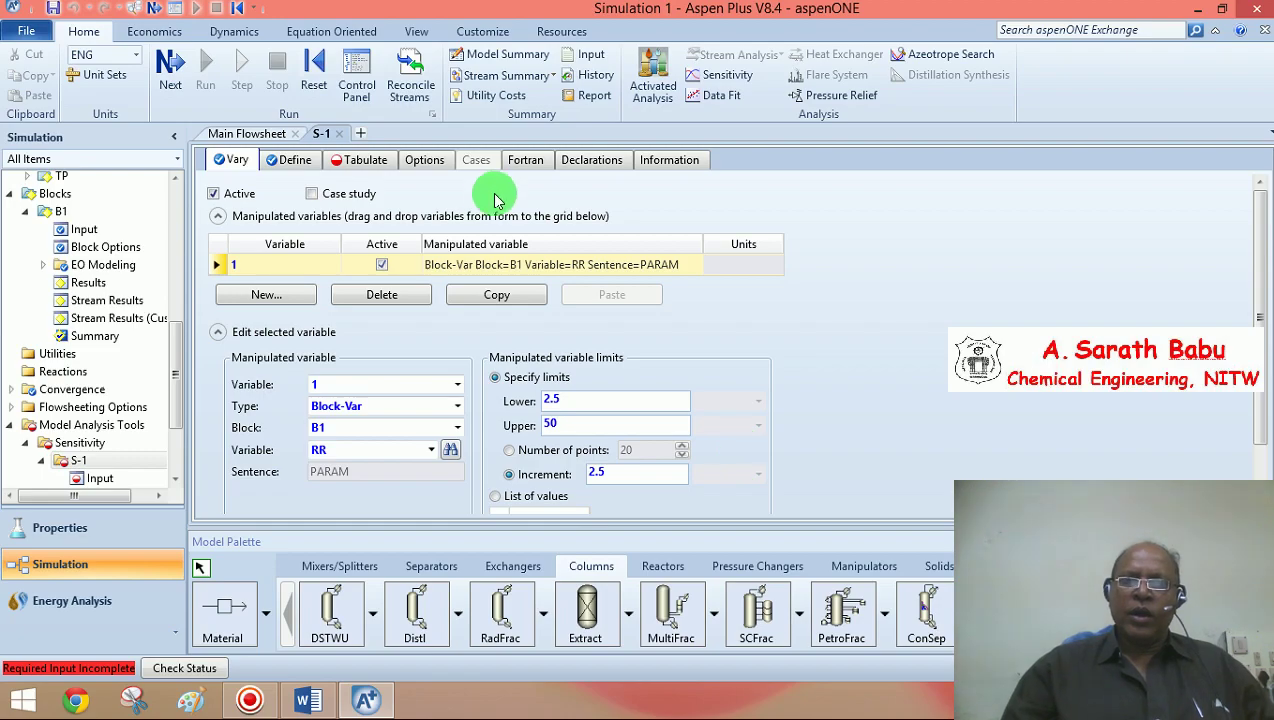
{"action": "left_click", "coordinate": [168, 68]}
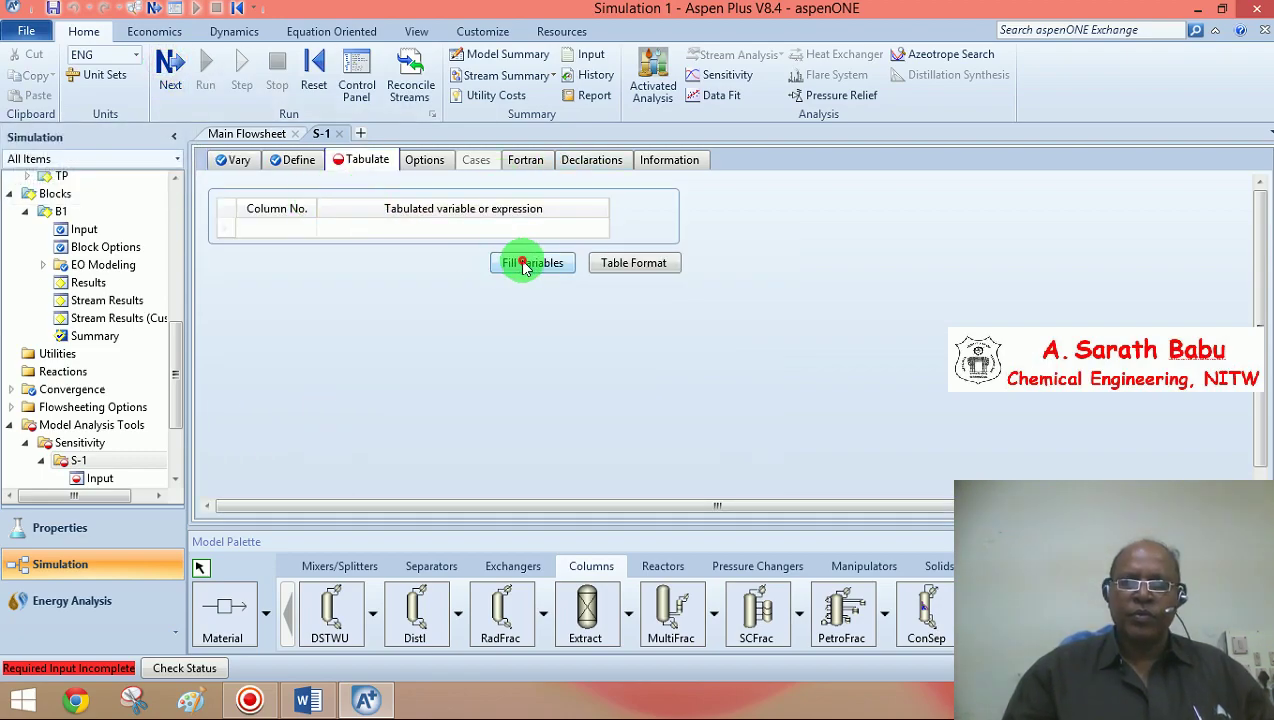
Tabulate all five defined variables of S-1 and run the simulation, dismissing the economic analysis recommendation.
{"action": "left_click", "coordinate": [524, 264]}
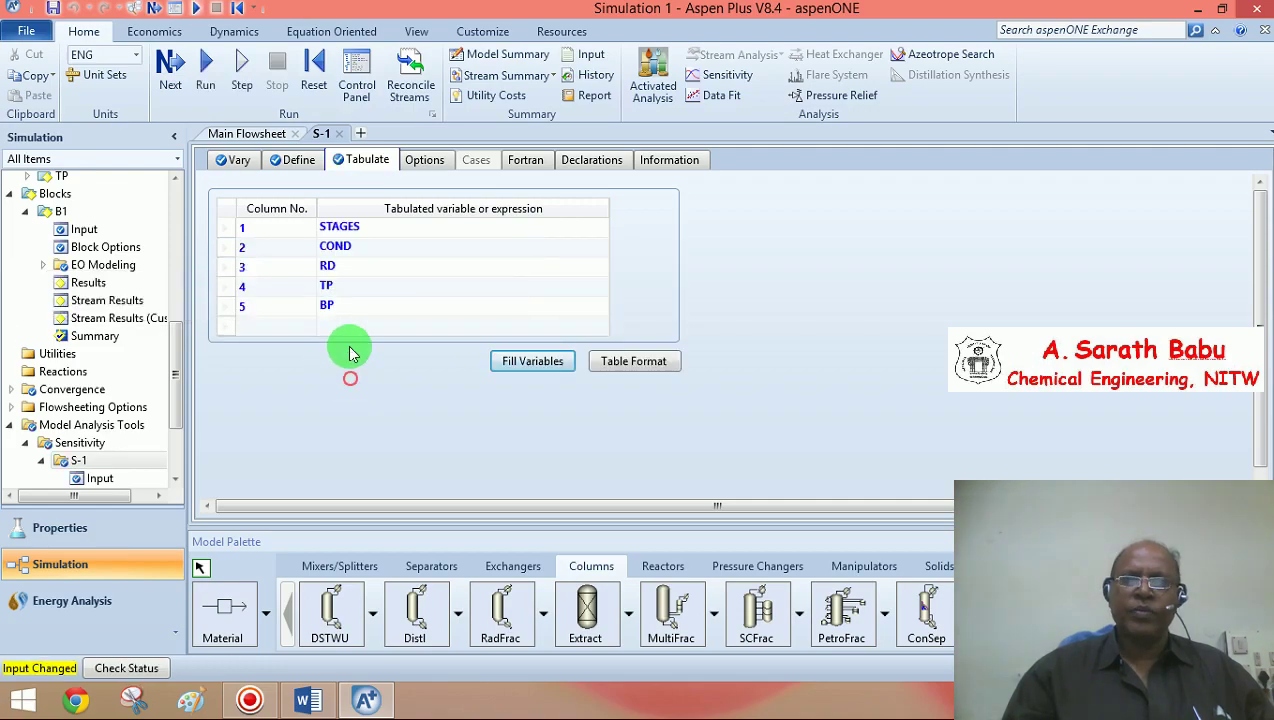
{"action": "left_click", "coordinate": [170, 63]}
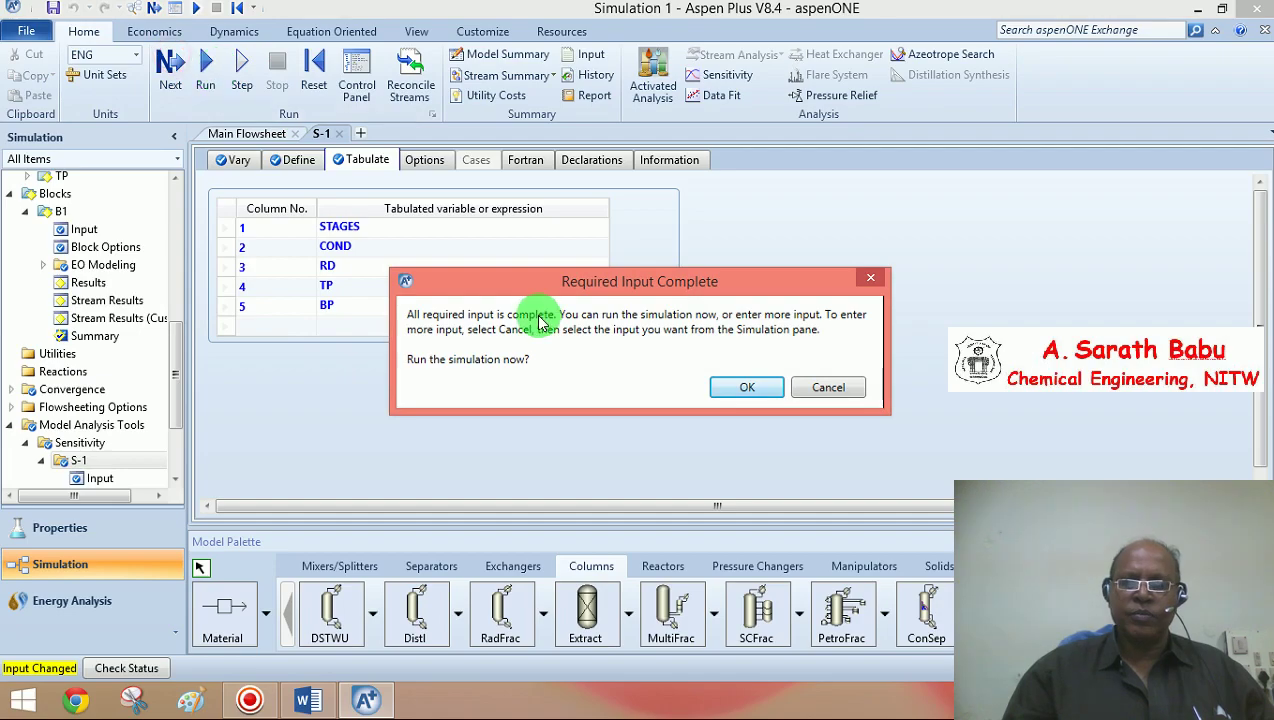
{"action": "left_click", "coordinate": [745, 386]}
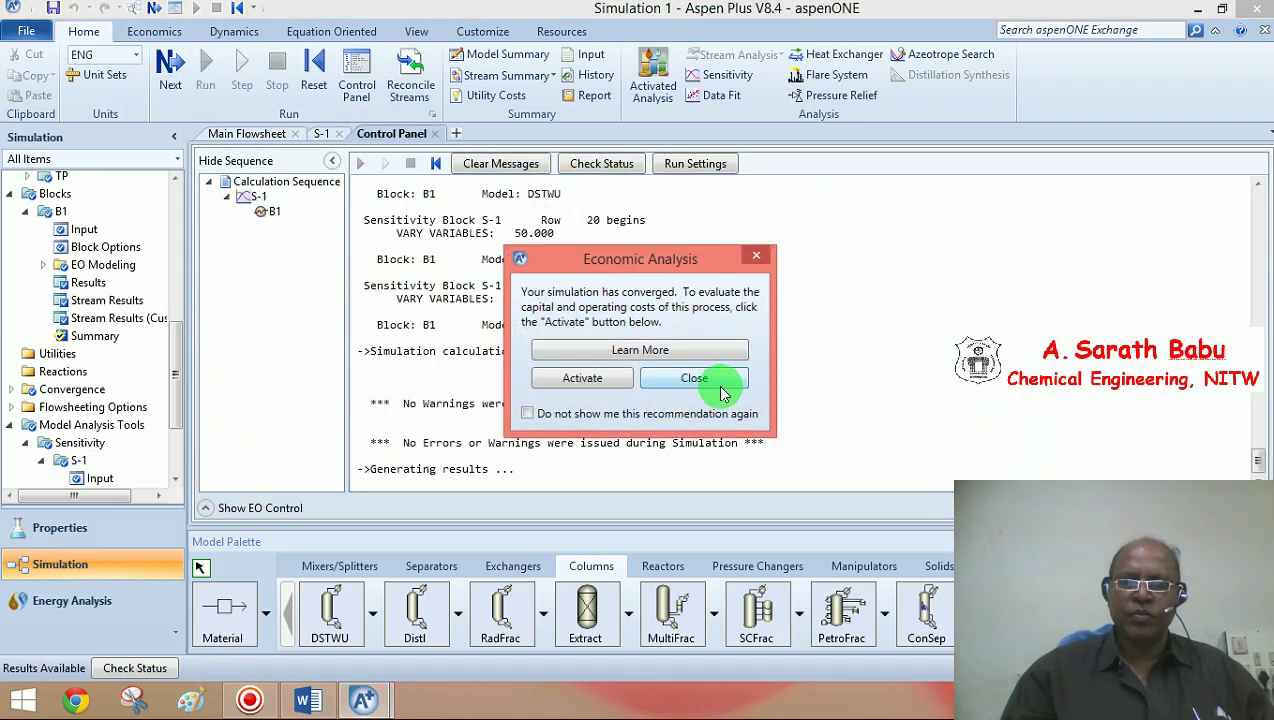
{"action": "left_click", "coordinate": [696, 378]}
Open the results summary of sensitivity S-1 and examine STAGES, COND, RD, TP and BP against the reflux ratio.
{"action": "left_click_drag", "start_coordinate": [171, 398], "coordinate": [174, 424]}
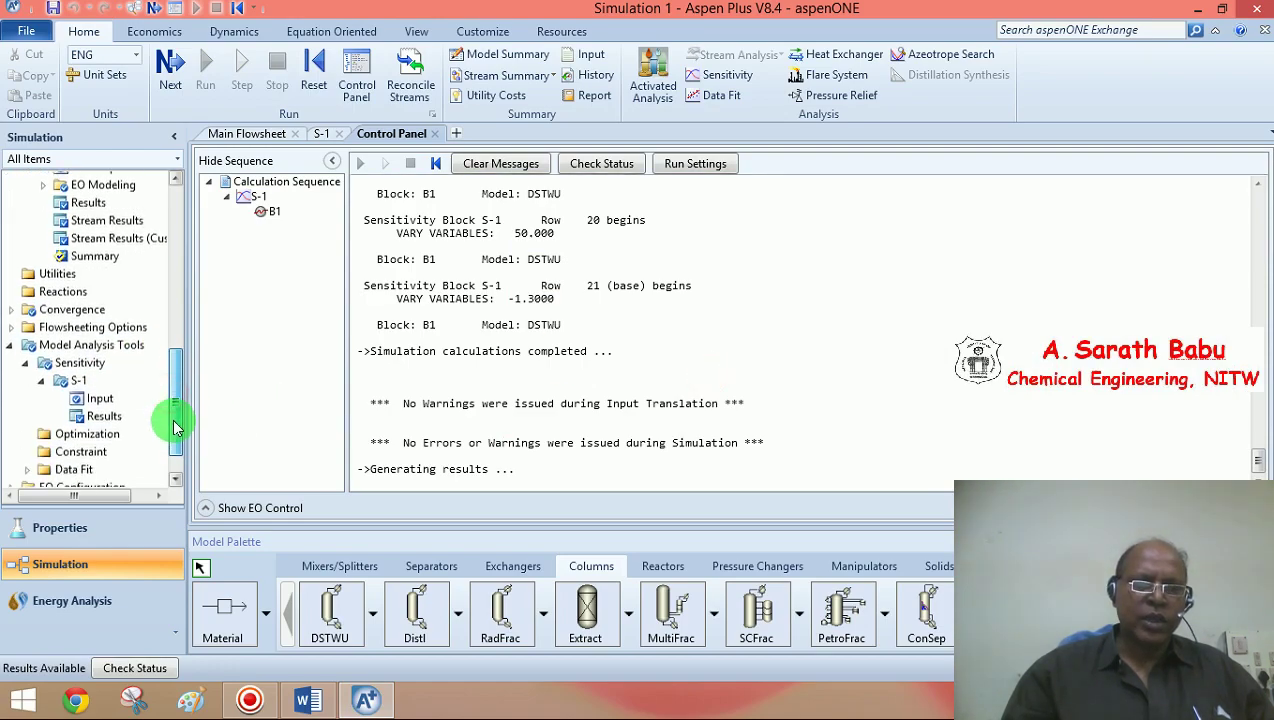
{"action": "double_click", "coordinate": [109, 423]}
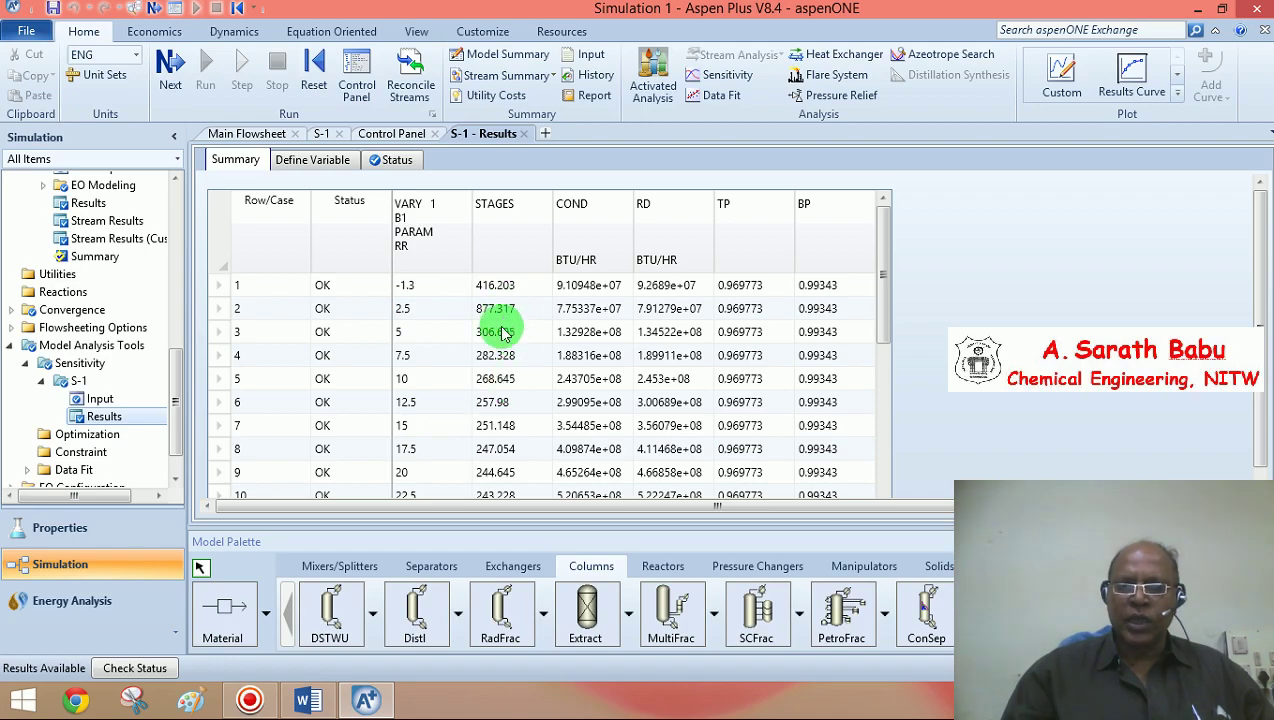
{"action": "left_click_drag", "start_coordinate": [884, 300], "coordinate": [873, 256]}
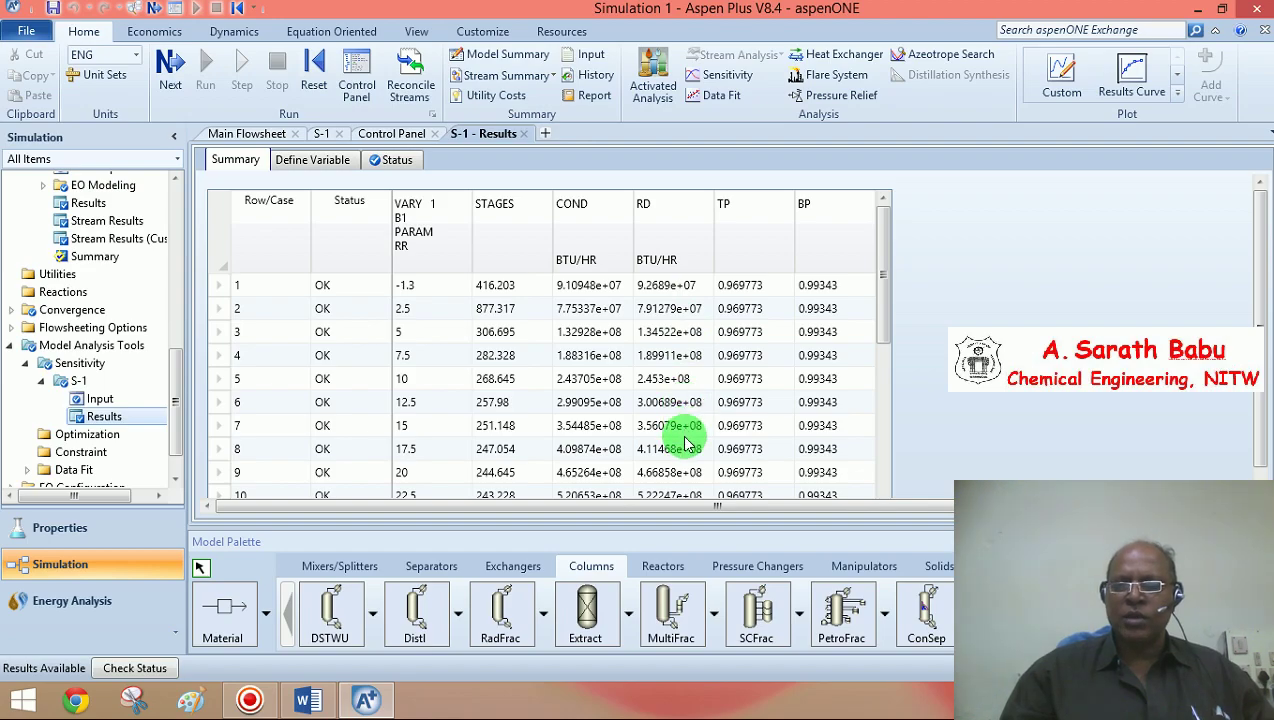
{"action": "left_click", "coordinate": [720, 208]}
{"action": "left_click", "coordinate": [808, 218]}
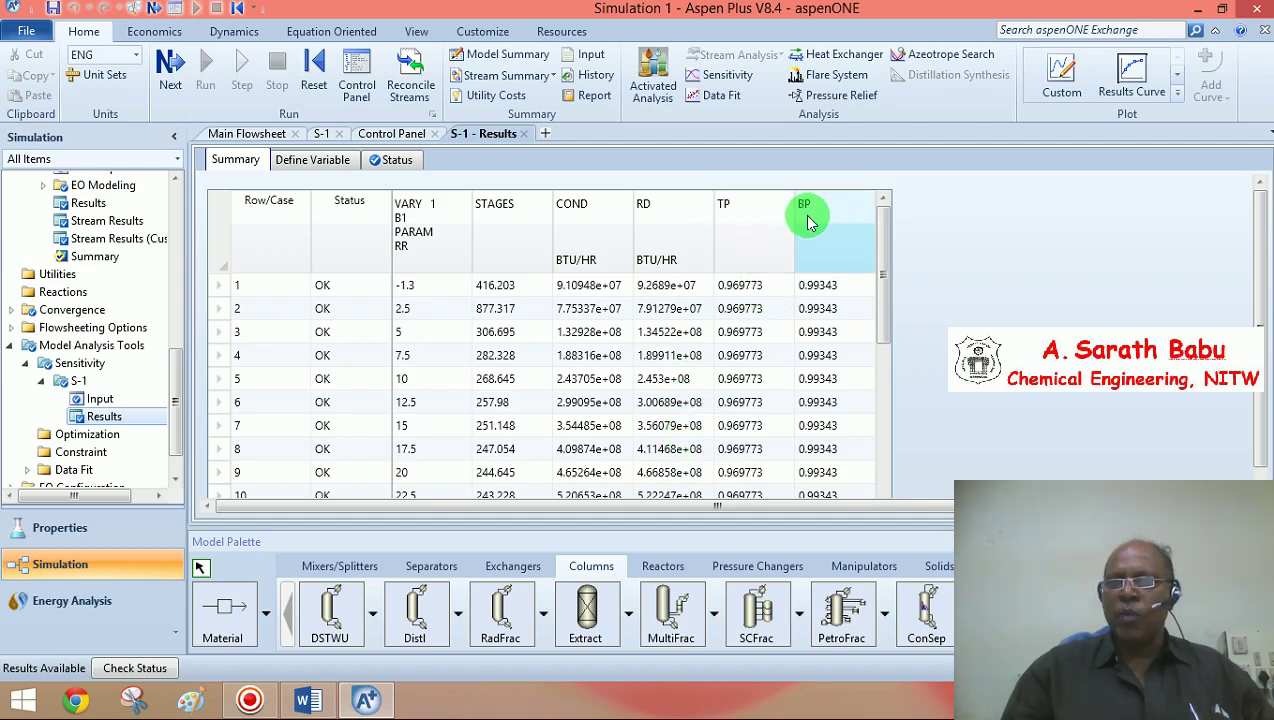
{"action": "left_click", "coordinate": [713, 330]}
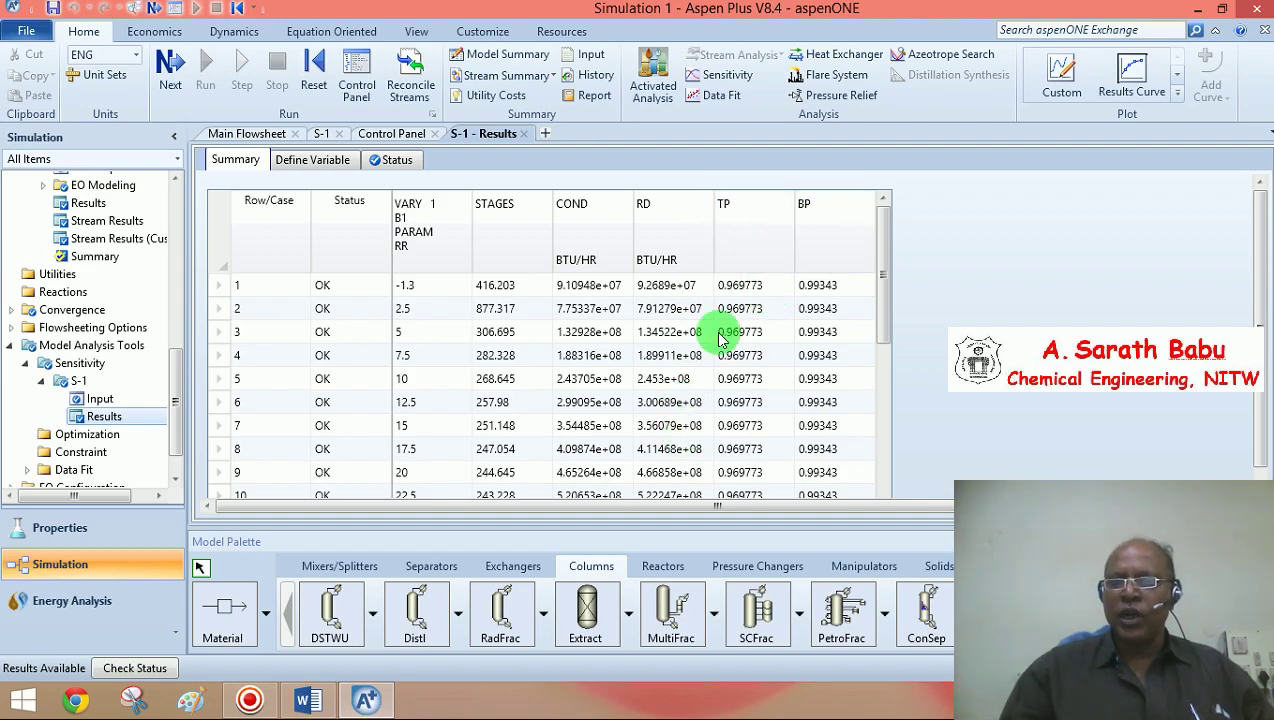